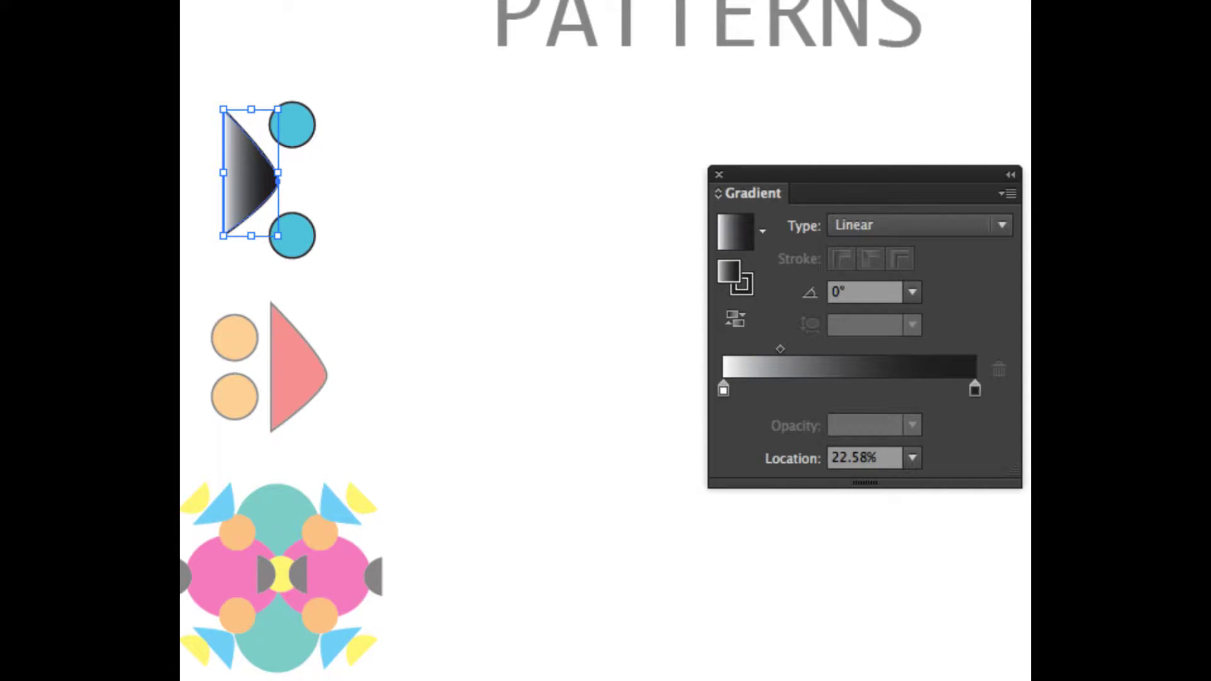
# - Shift the curved triangle's gradient midpoint toward the black stop, and add an intermediate stop at 44.78% and remove it again
pyautogui.moveTo(780, 349); pyautogui.dragTo(808, 349)
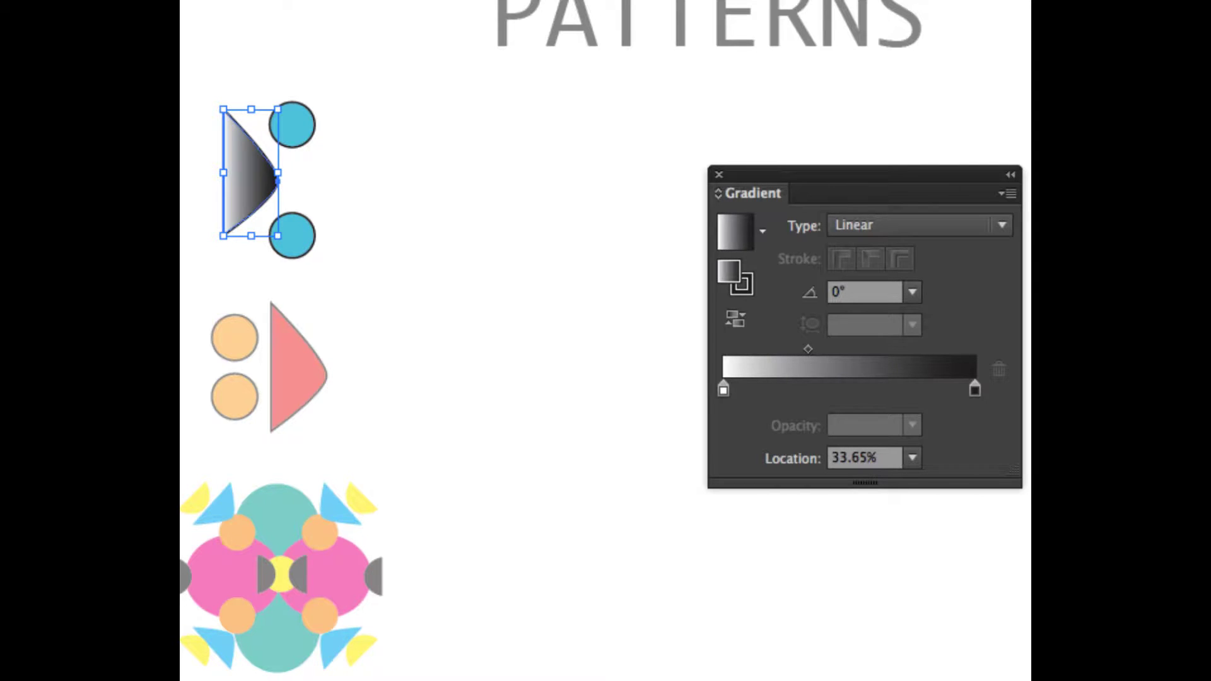
pyautogui.moveTo(724, 390)
pyautogui.mouseDown()
pyautogui.moveTo(781, 389)
pyautogui.moveTo(724, 389)
pyautogui.mouseUp()
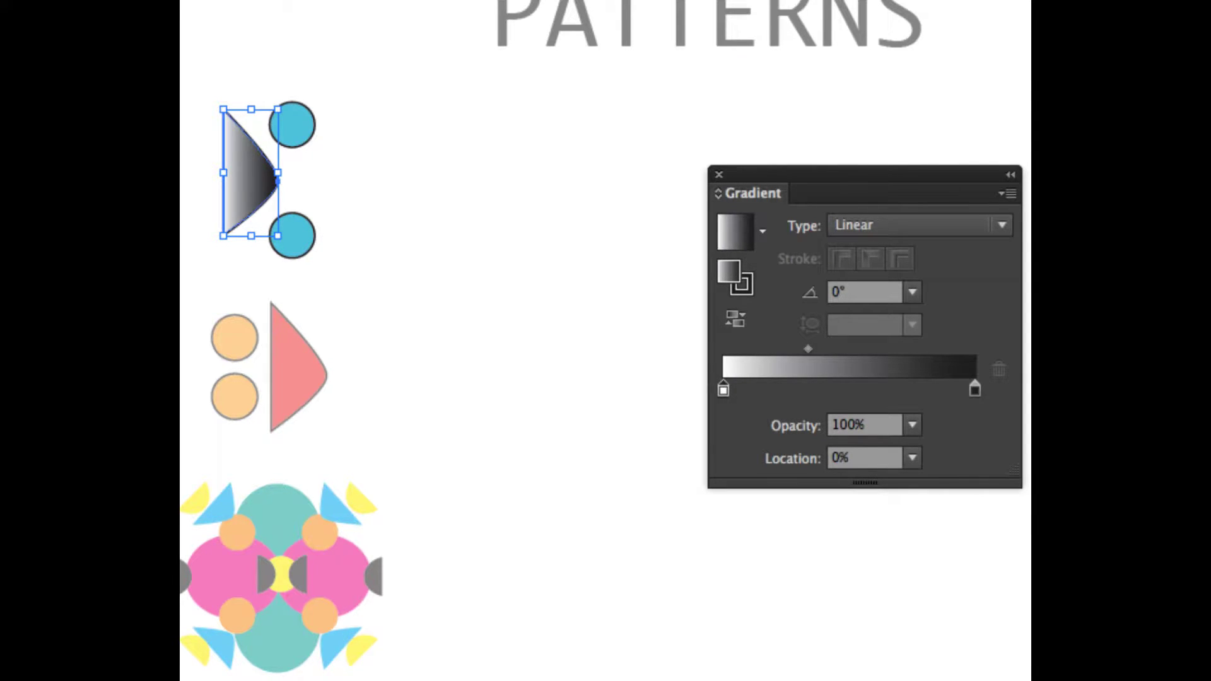
pyautogui.moveTo(808, 349); pyautogui.dragTo(834, 349)
pyautogui.click(836, 389)
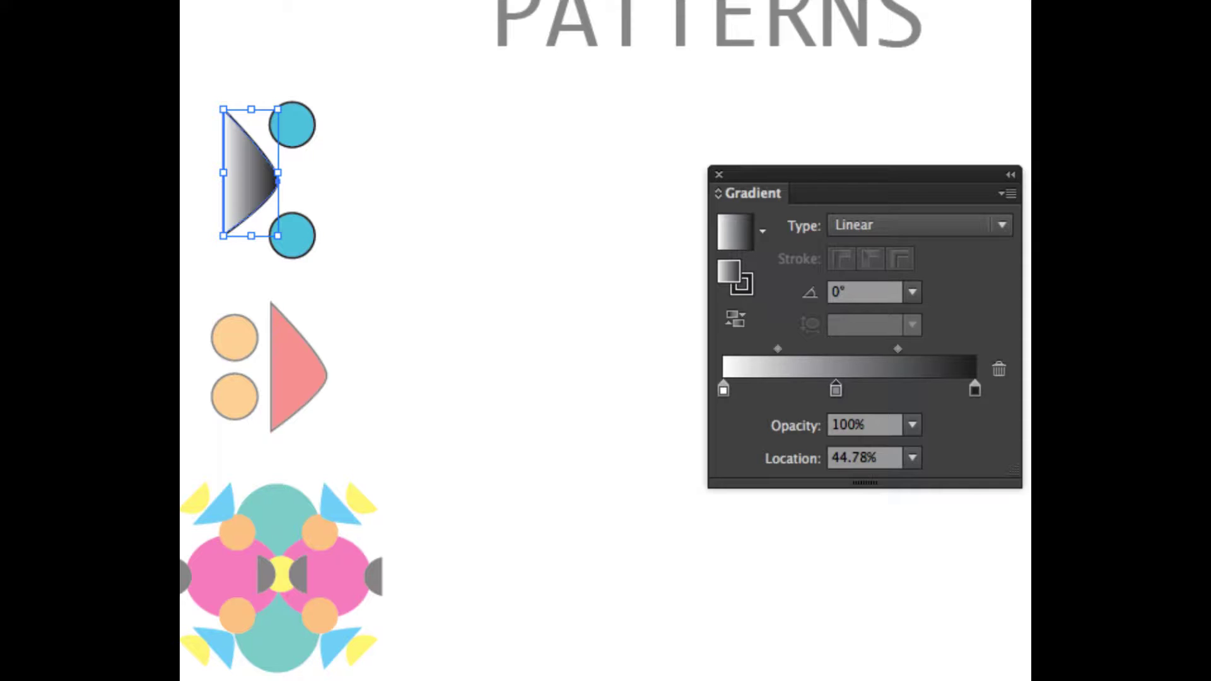
pyautogui.moveTo(835, 389); pyautogui.dragTo(835, 441)
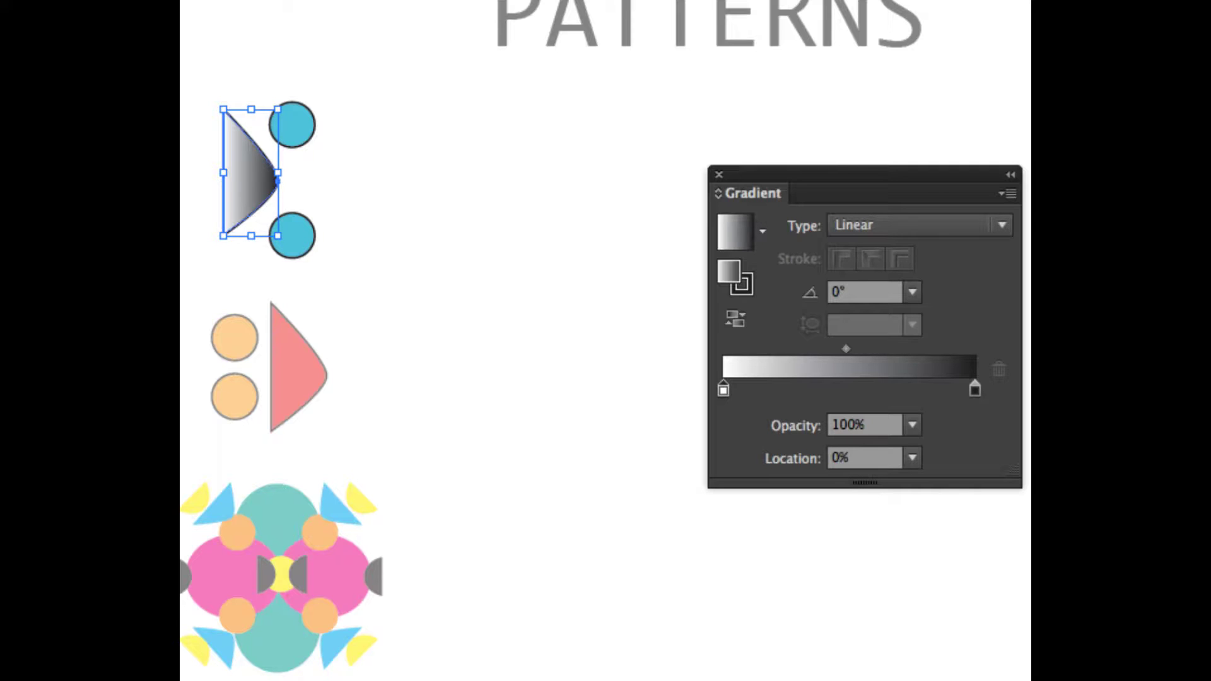
# - Set the linear gradient's angle to 90° and return it to 0°
pyautogui.click(912, 291)
pyautogui.click(938, 427)
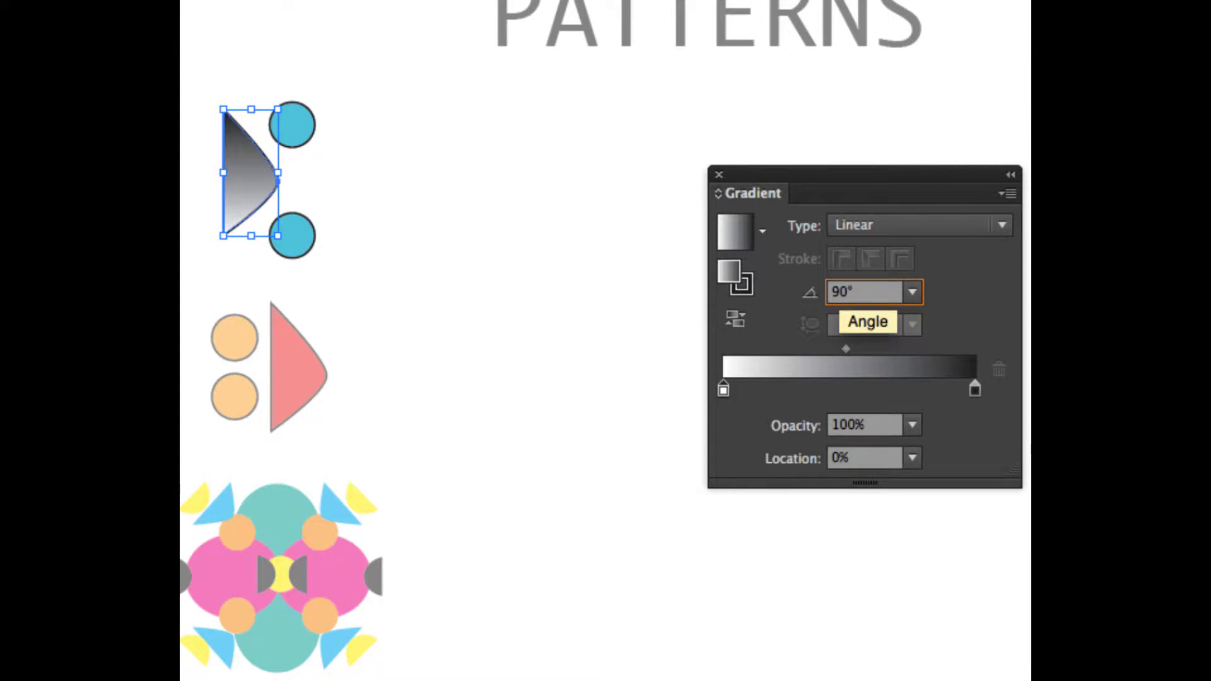
pyautogui.click(912, 291)
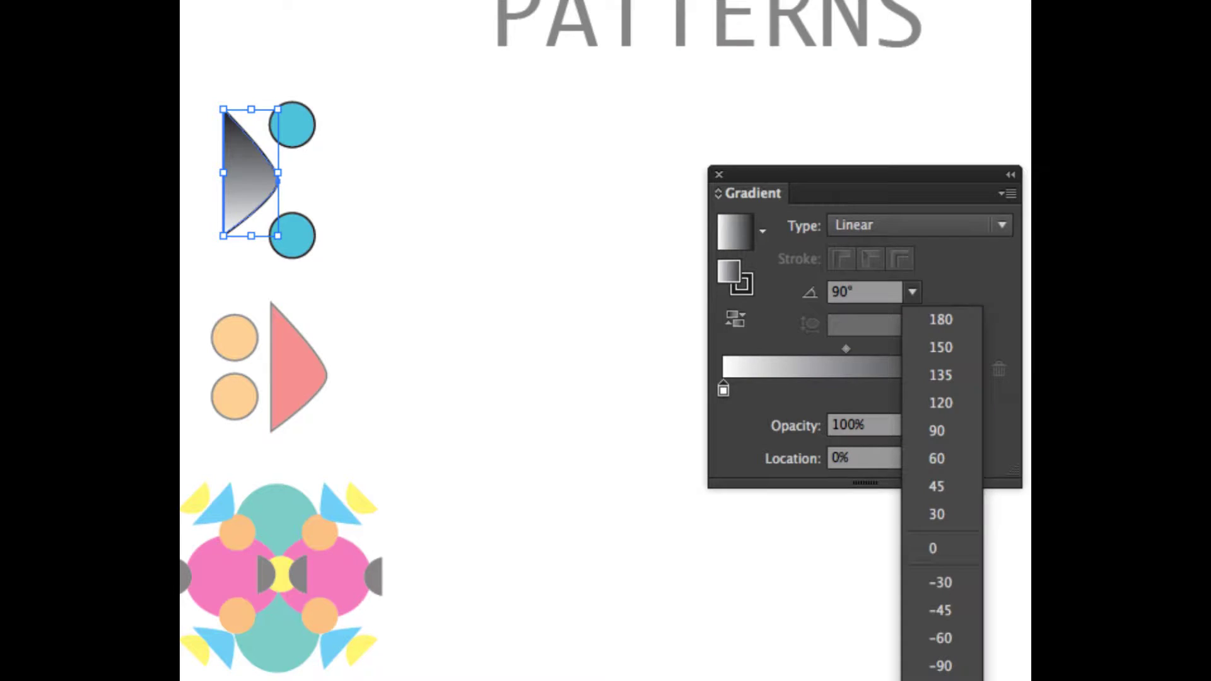
pyautogui.click(938, 546)
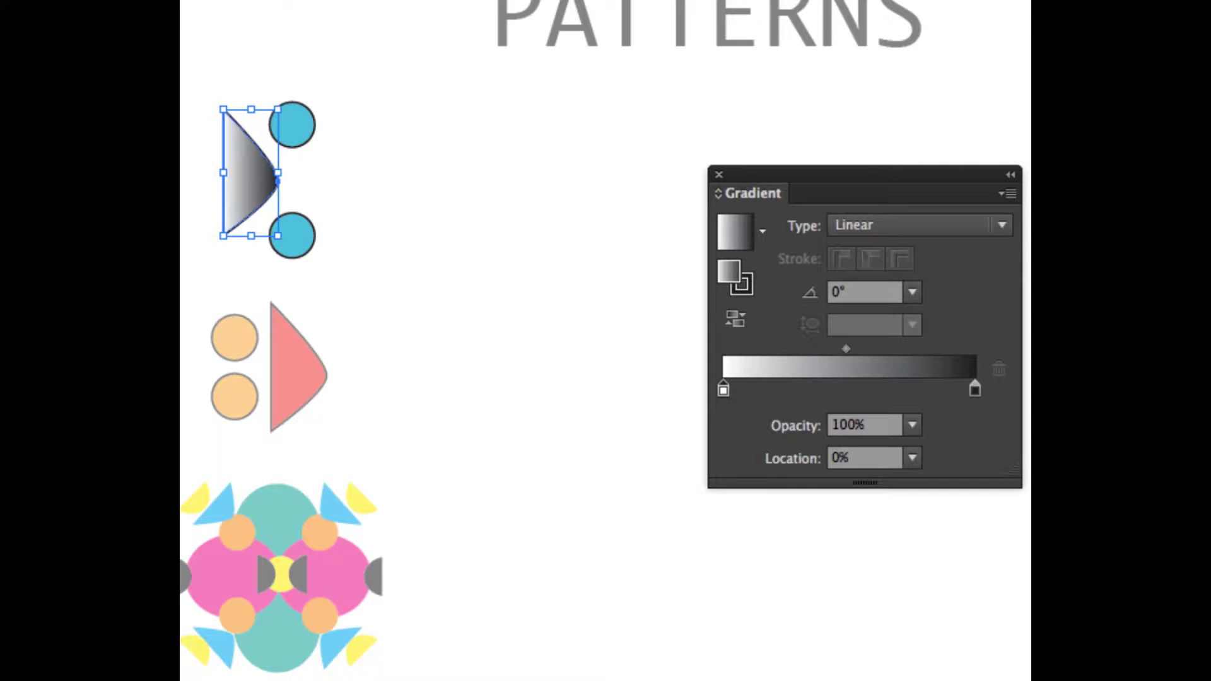
# - Undo the gradient edits on the curved triangle back to its solid yellow fill
pyautogui.press('g')
pyautogui.press('super+z')
pyautogui.click(836, 388)
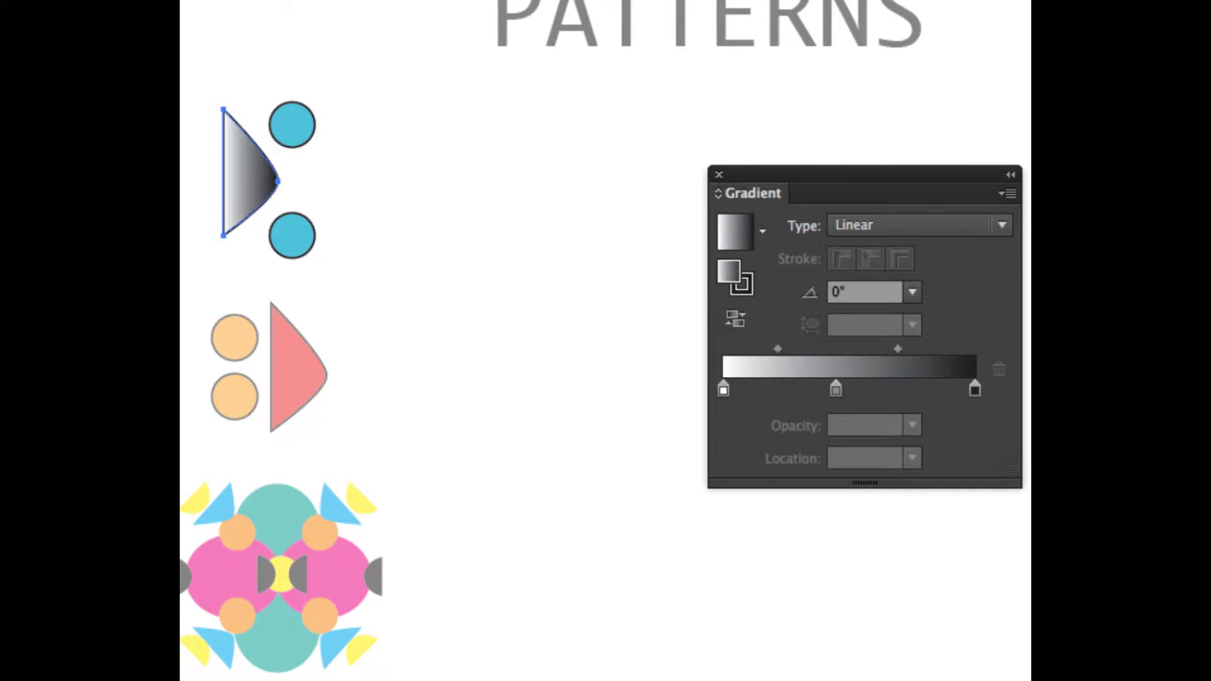
pyautogui.press('super+z')
pyautogui.press('super+z')
pyautogui.press('super+z')
pyautogui.press('super+z')
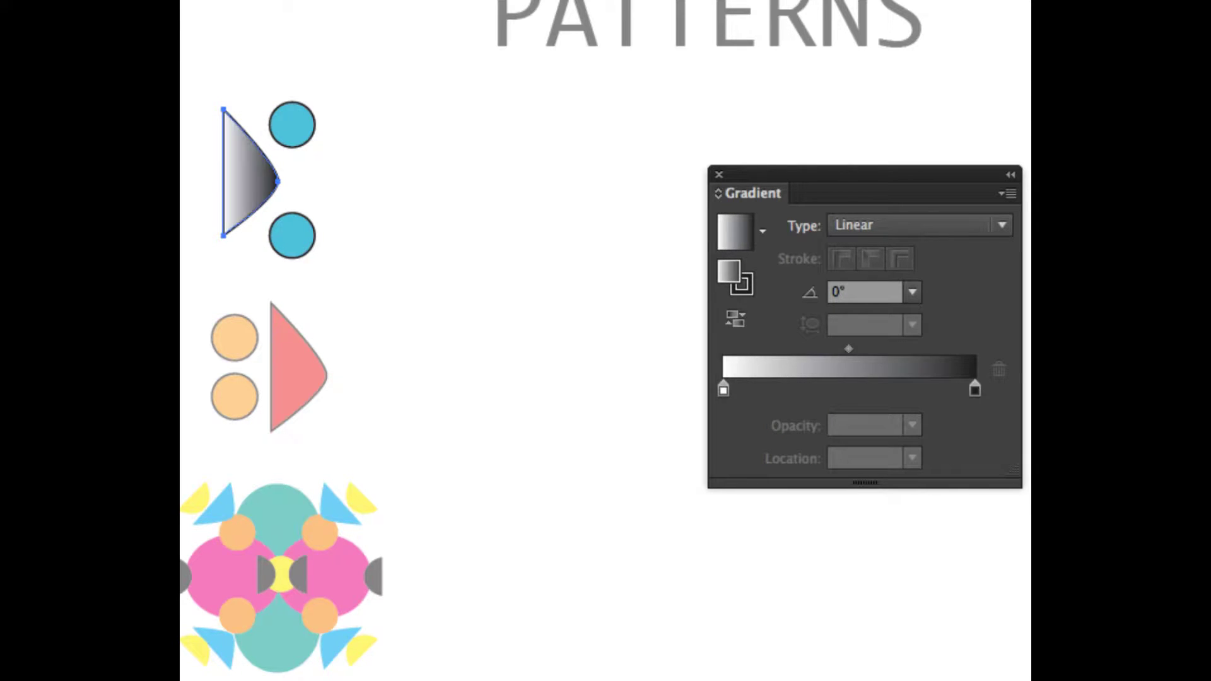
pyautogui.press('super+z')
pyautogui.press('v')
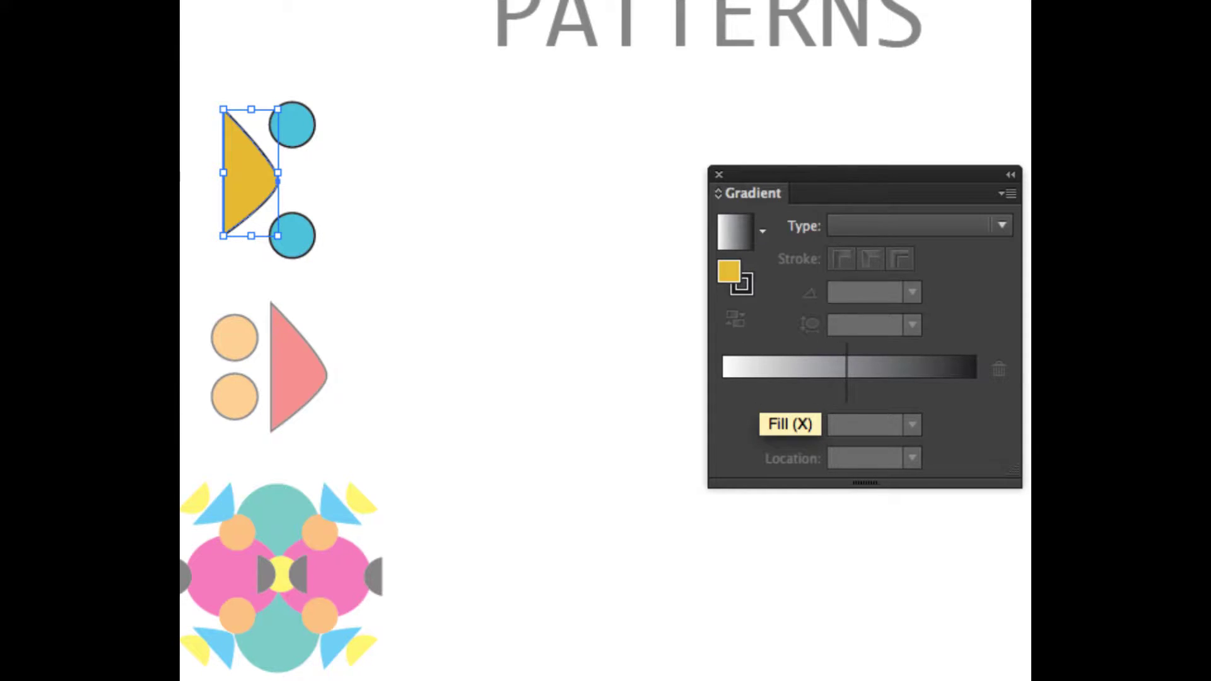
# - Add the yellow fill colour as a middle stop of the curved triangle's white-to-black gradient at 48.99%
pyautogui.click(845, 372)
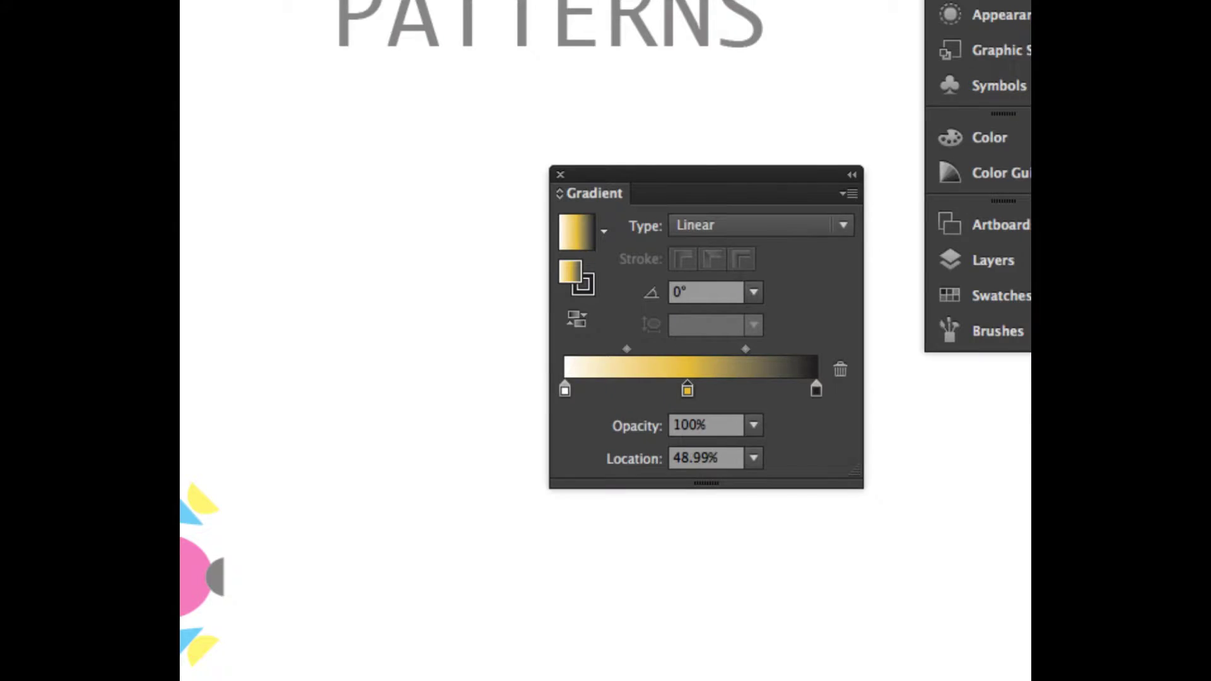
pyautogui.click(253, 154)
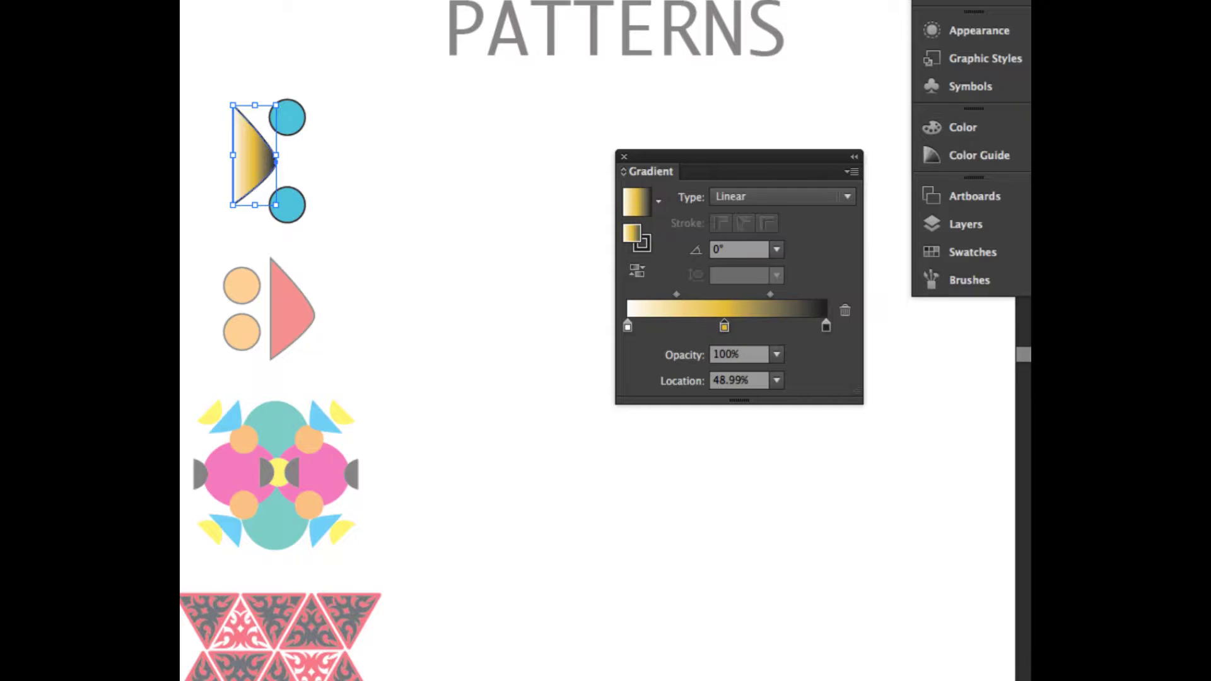
# - Remove the black gradient stop and move the yellow stop to 95.79%
pyautogui.moveTo(826, 326); pyautogui.dragTo(826, 372)
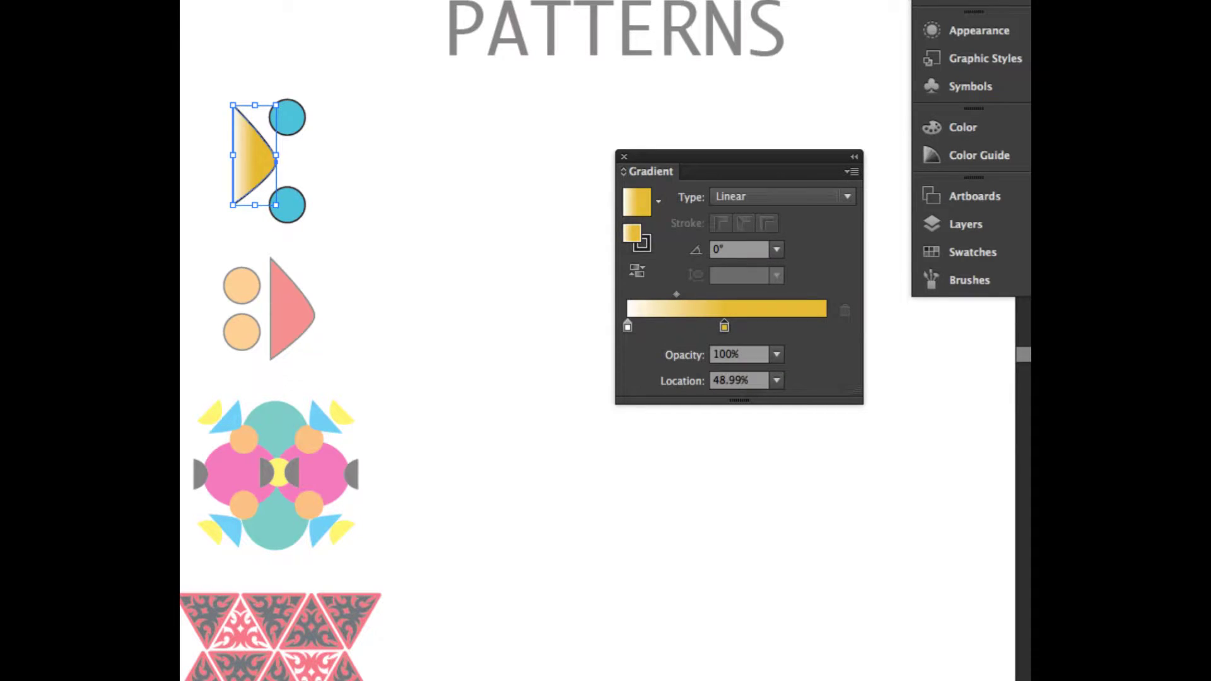
pyautogui.moveTo(724, 325); pyautogui.dragTo(818, 326)
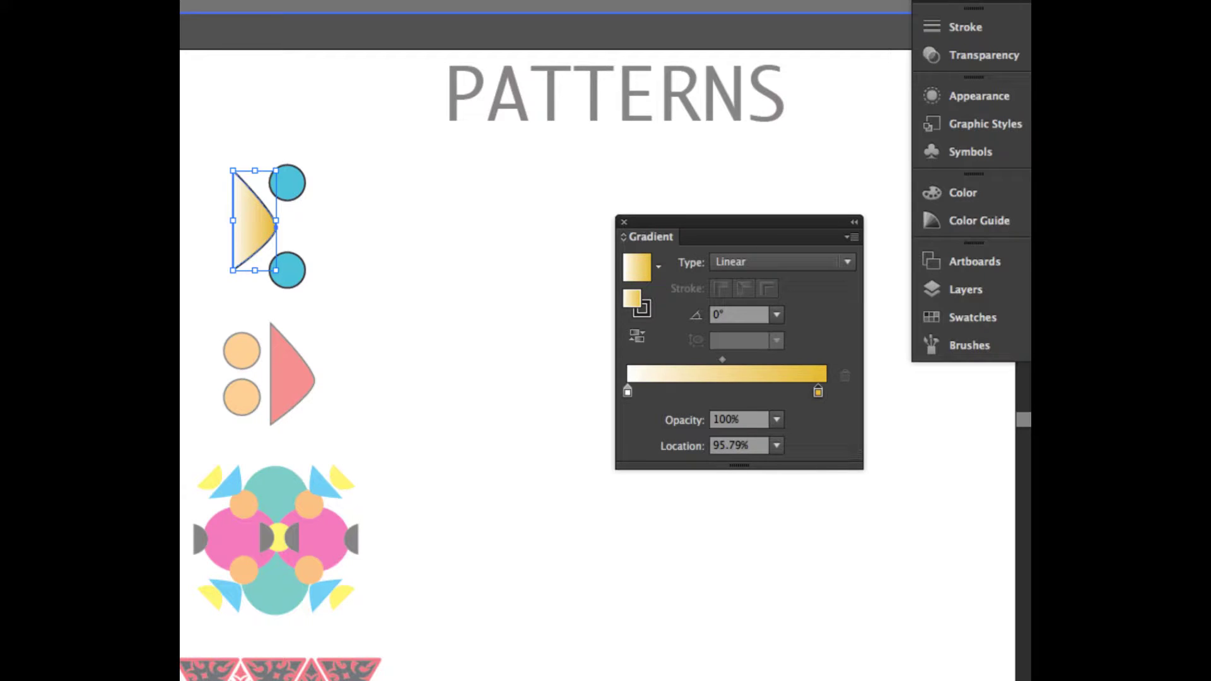
# - Extend the gradient's yellow end well past the curved triangle's tip with the Gradient tool, and try shifting its origin outward
pyautogui.moveTo(183, 146); pyautogui.dragTo(482, 120)
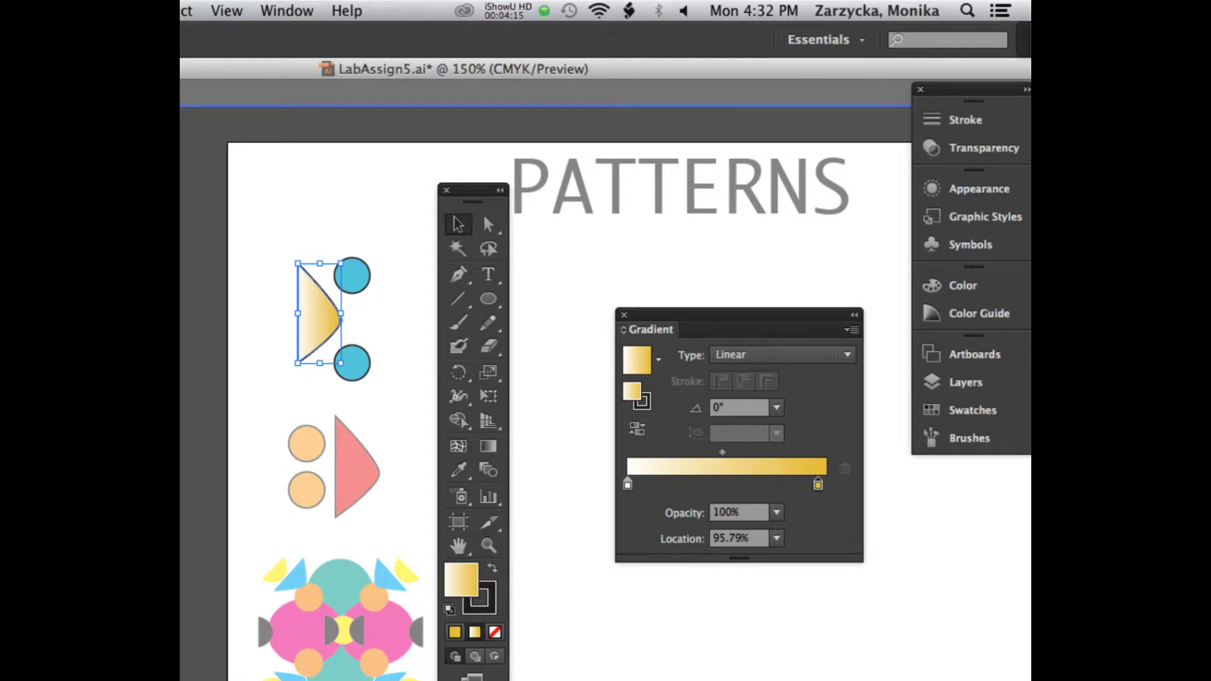
pyautogui.moveTo(483, 213); pyautogui.dragTo(484, 141)
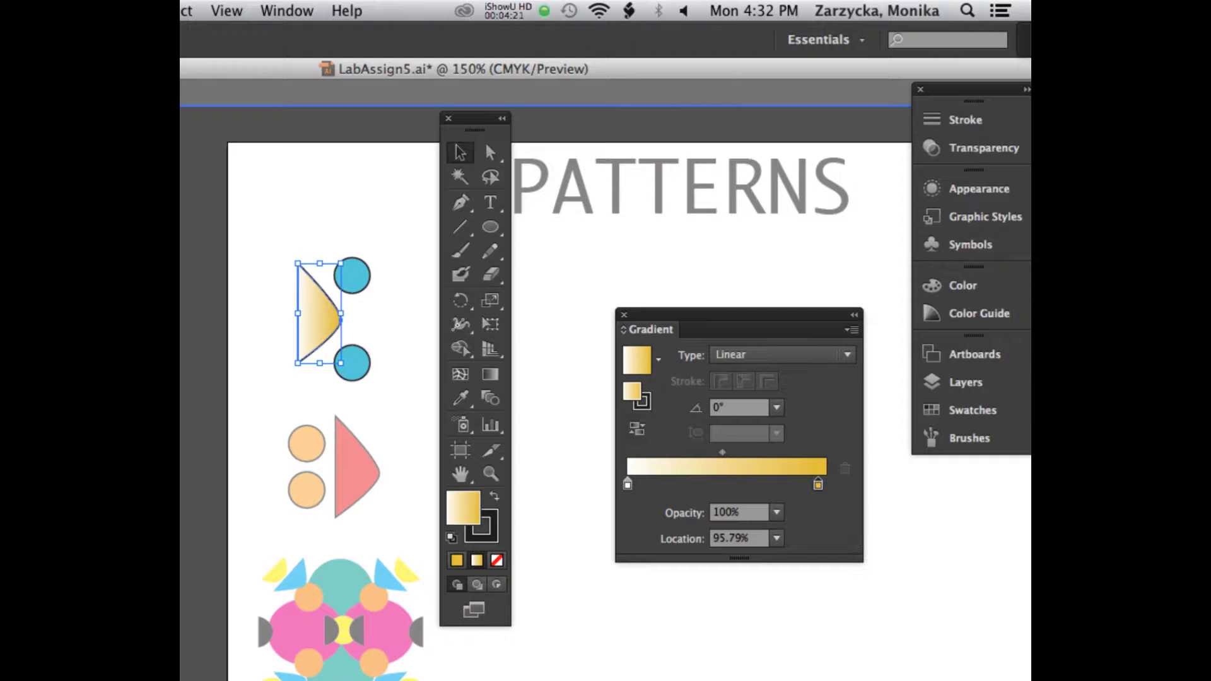
pyautogui.press('g')
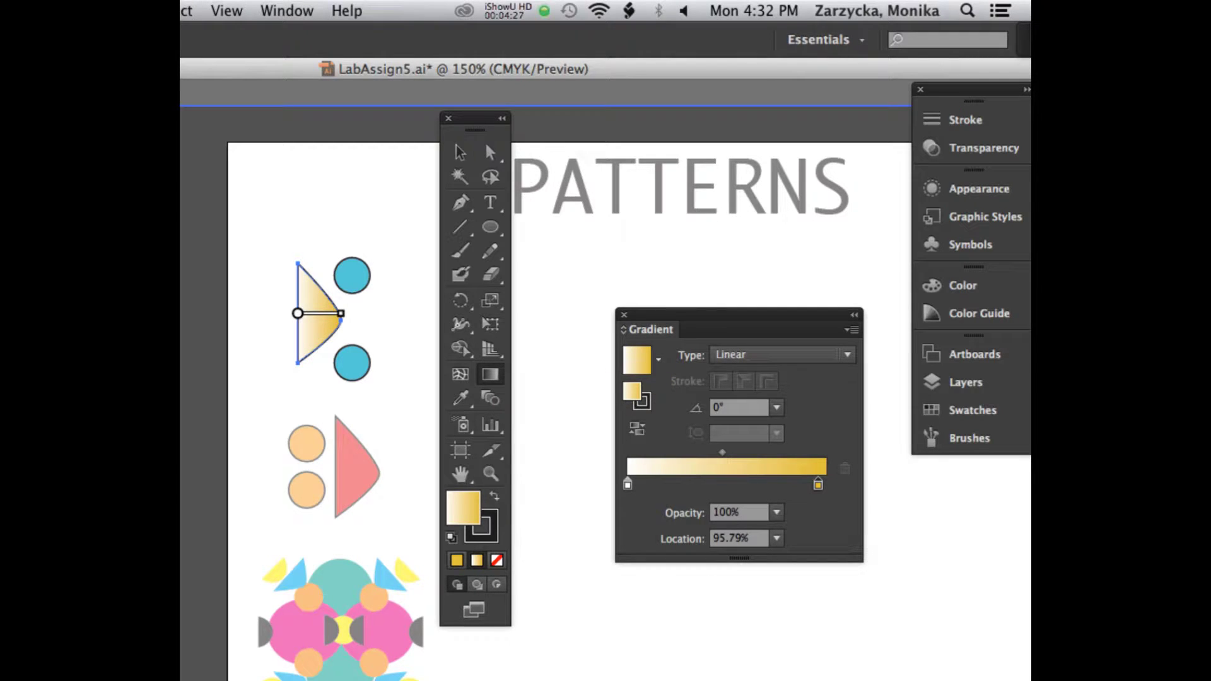
pyautogui.moveTo(318, 313)
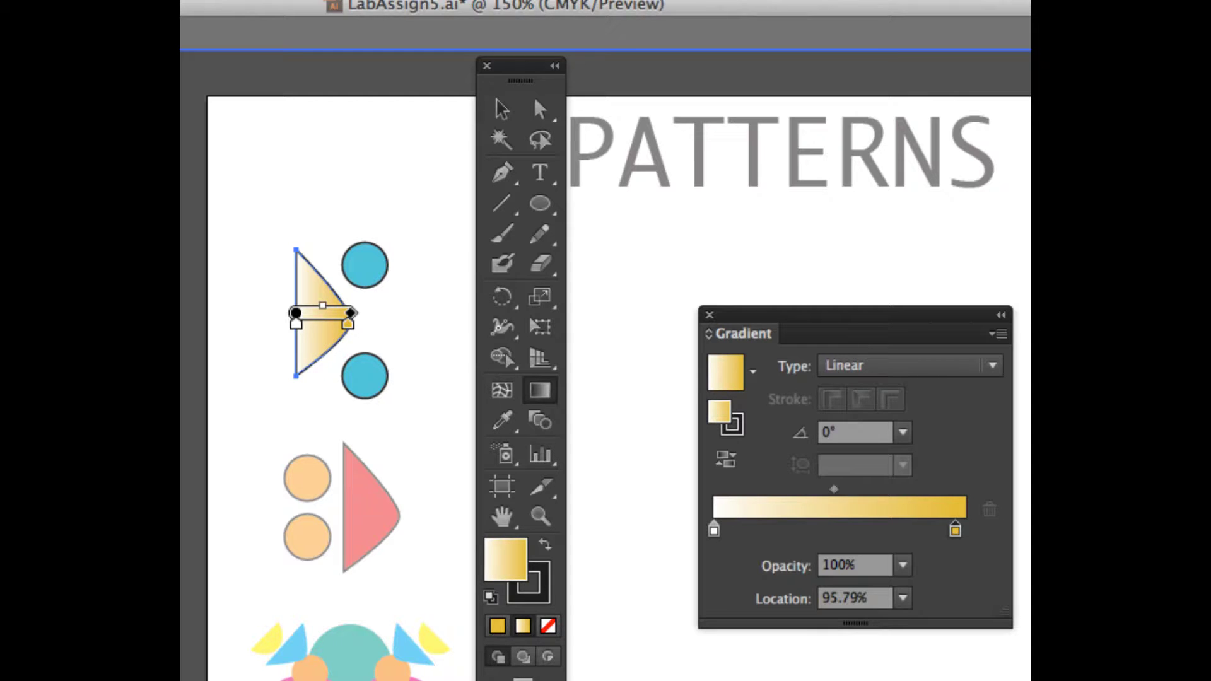
pyautogui.moveTo(350, 313)
pyautogui.mouseDown()
pyautogui.moveTo(459, 313)
pyautogui.moveTo(324, 313)
pyautogui.moveTo(463, 313)
pyautogui.mouseUp()
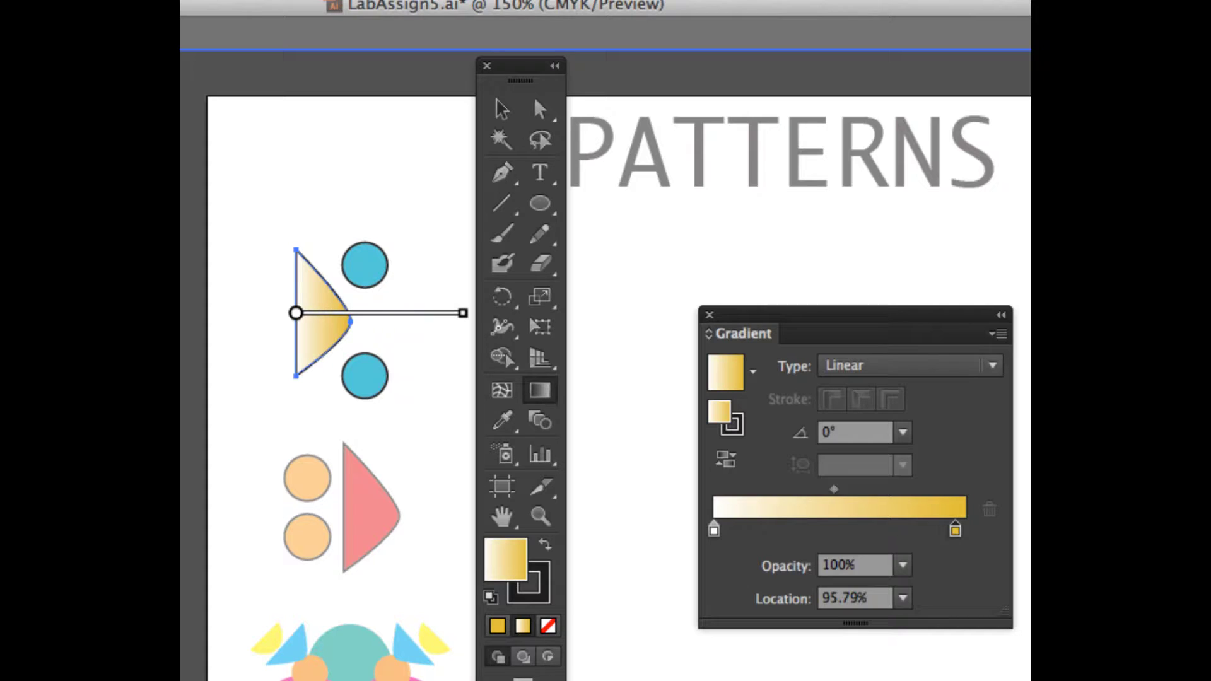
pyautogui.moveTo(295, 313); pyautogui.dragTo(227, 313)
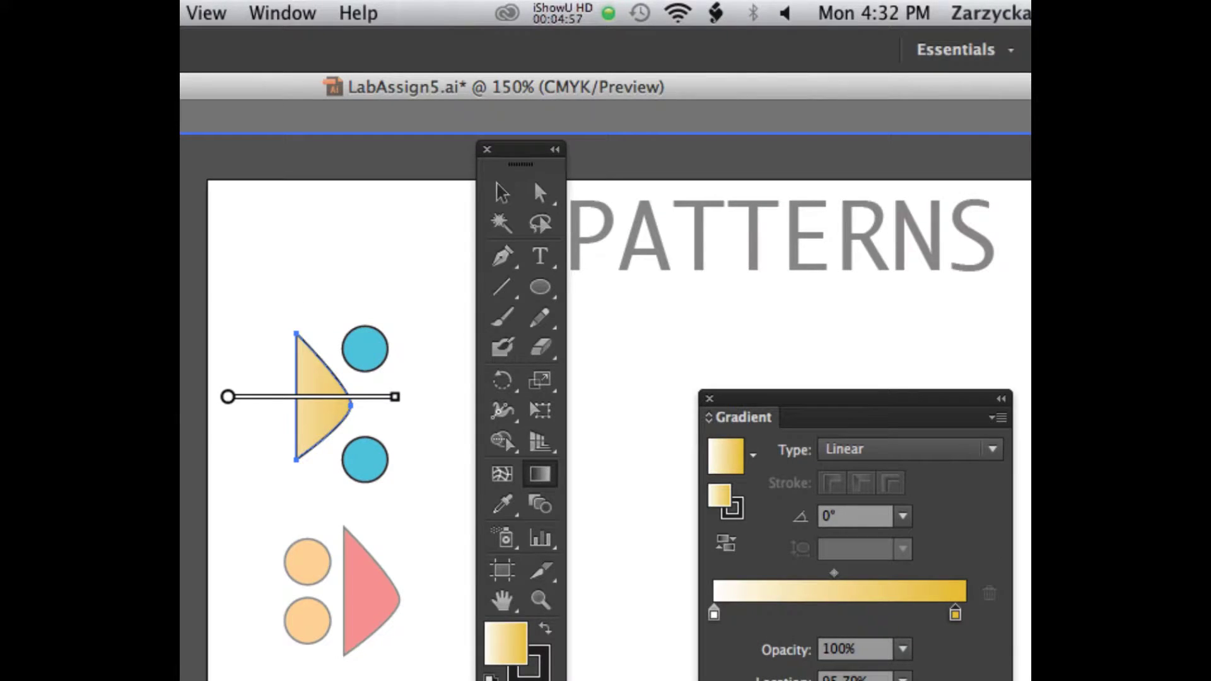
pyautogui.press('super+z')
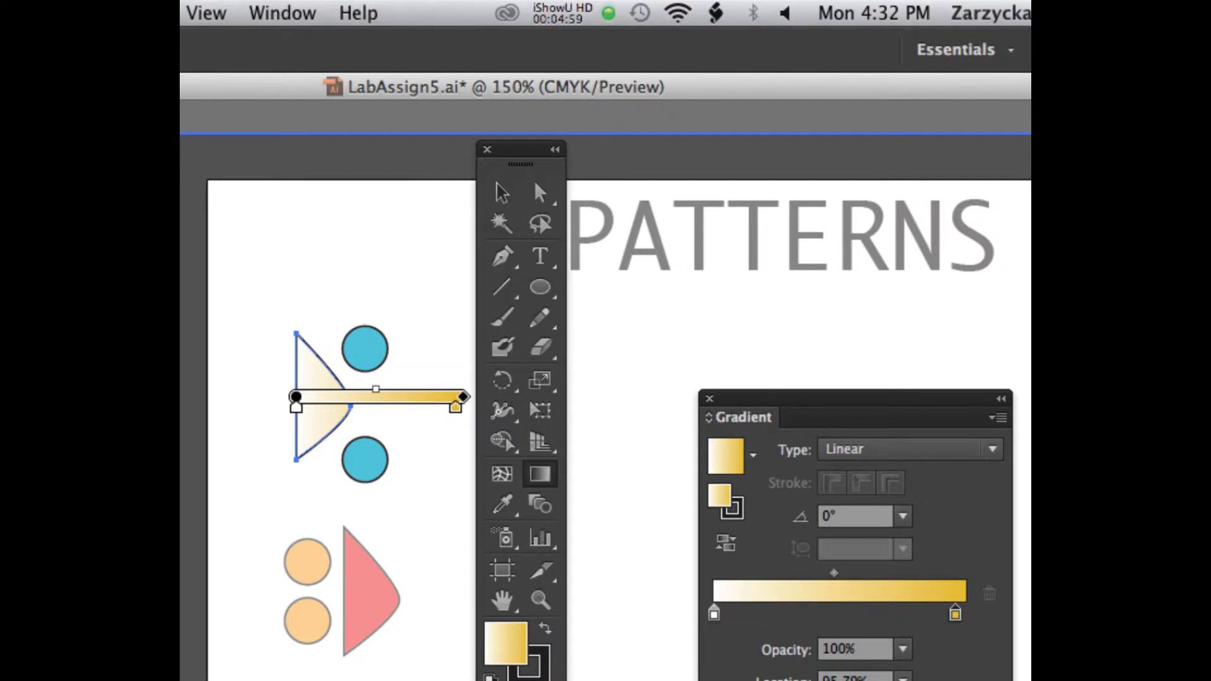
# - Shorten the gradient so it ends inside the curved triangle and set its angle to 135°
pyautogui.moveTo(455, 407); pyautogui.dragTo(334, 397)
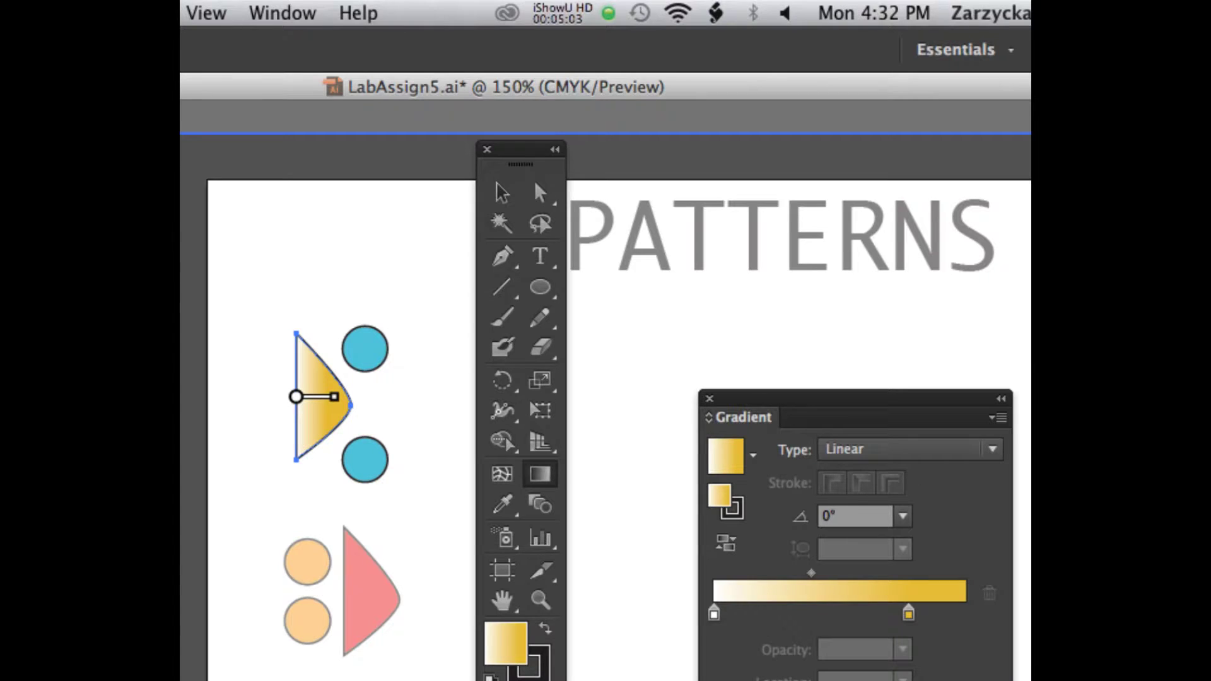
pyautogui.click(903, 516)
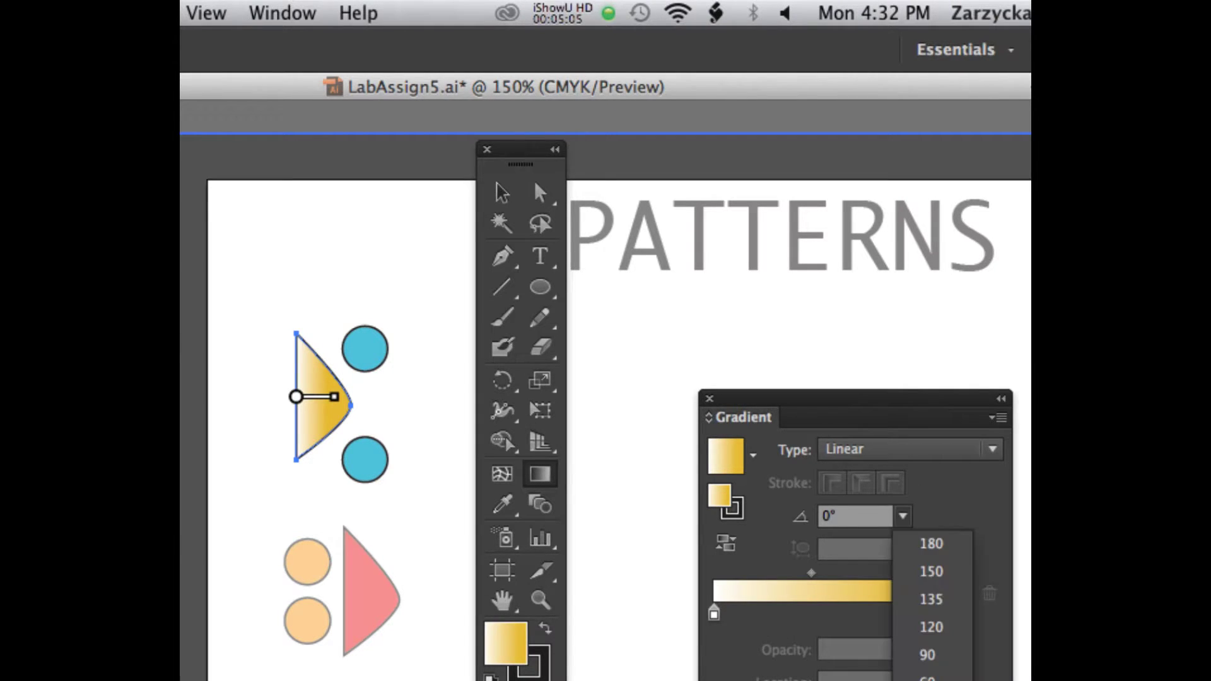
pyautogui.click(931, 599)
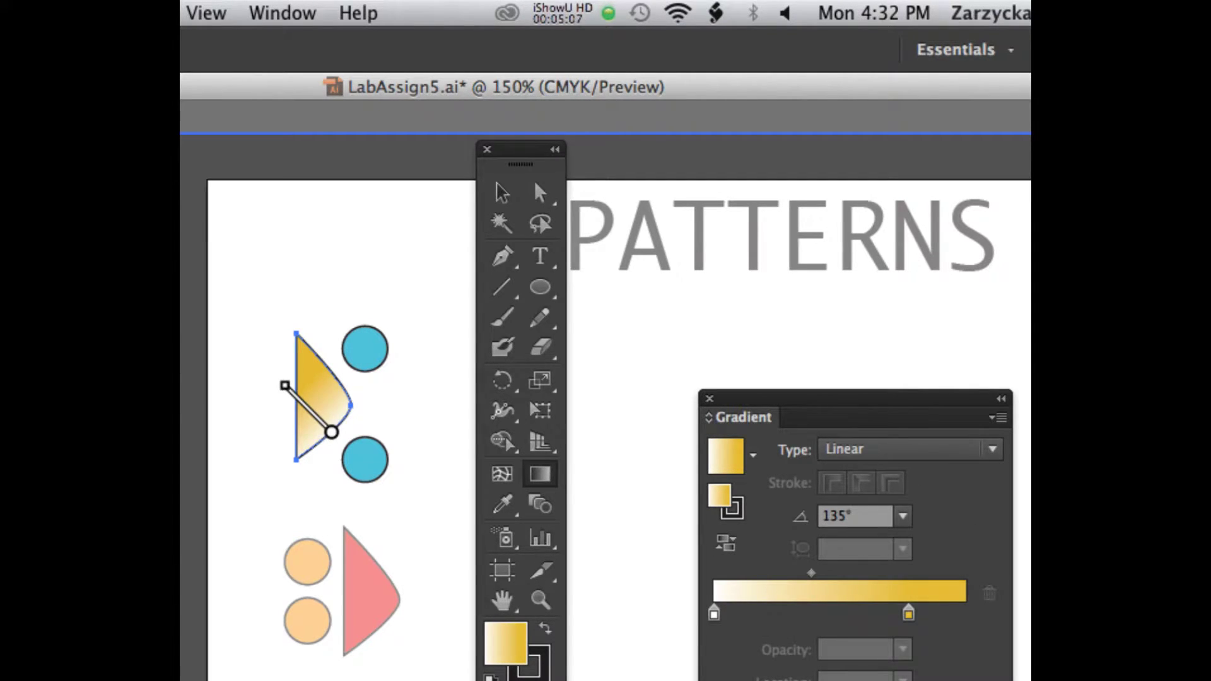
# - Lengthen the angled gradient outward past the curved triangle's straight edge and nudge its yellow stop slightly
pyautogui.moveTo(309, 413)
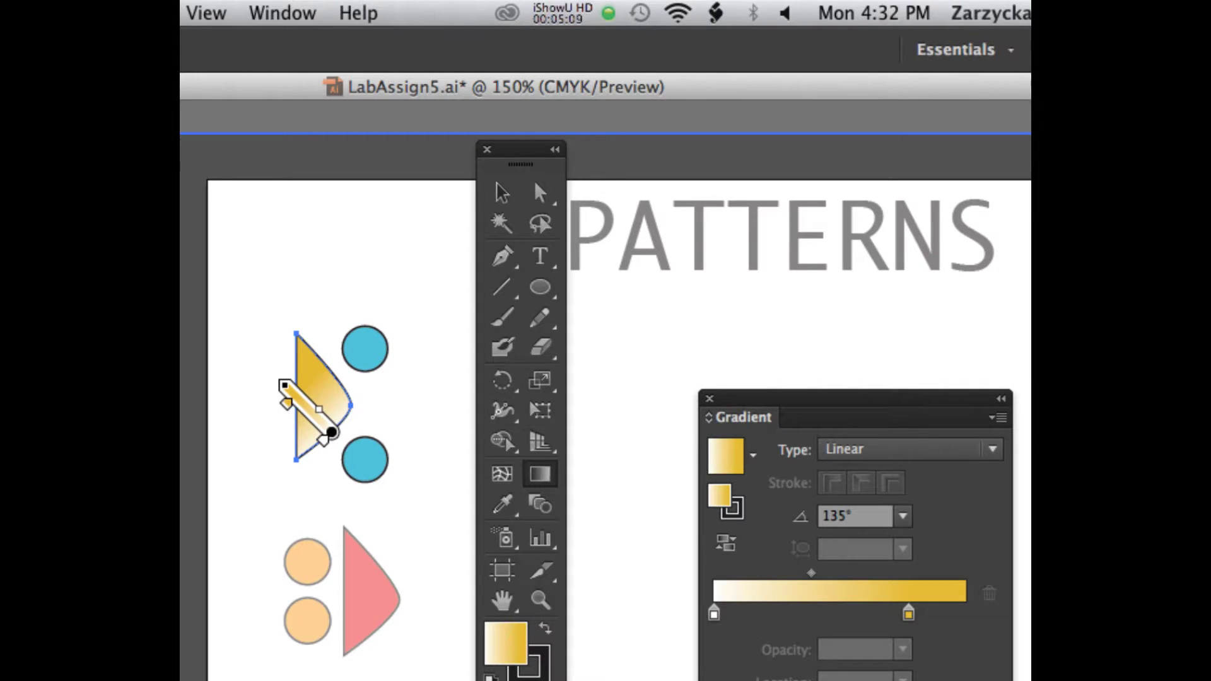
pyautogui.moveTo(308, 409)
pyautogui.mouseDown()
pyautogui.moveTo(321, 440)
pyautogui.moveTo(320, 401)
pyautogui.moveTo(310, 411)
pyautogui.moveTo(360, 452)
pyautogui.moveTo(331, 432)
pyautogui.mouseUp()
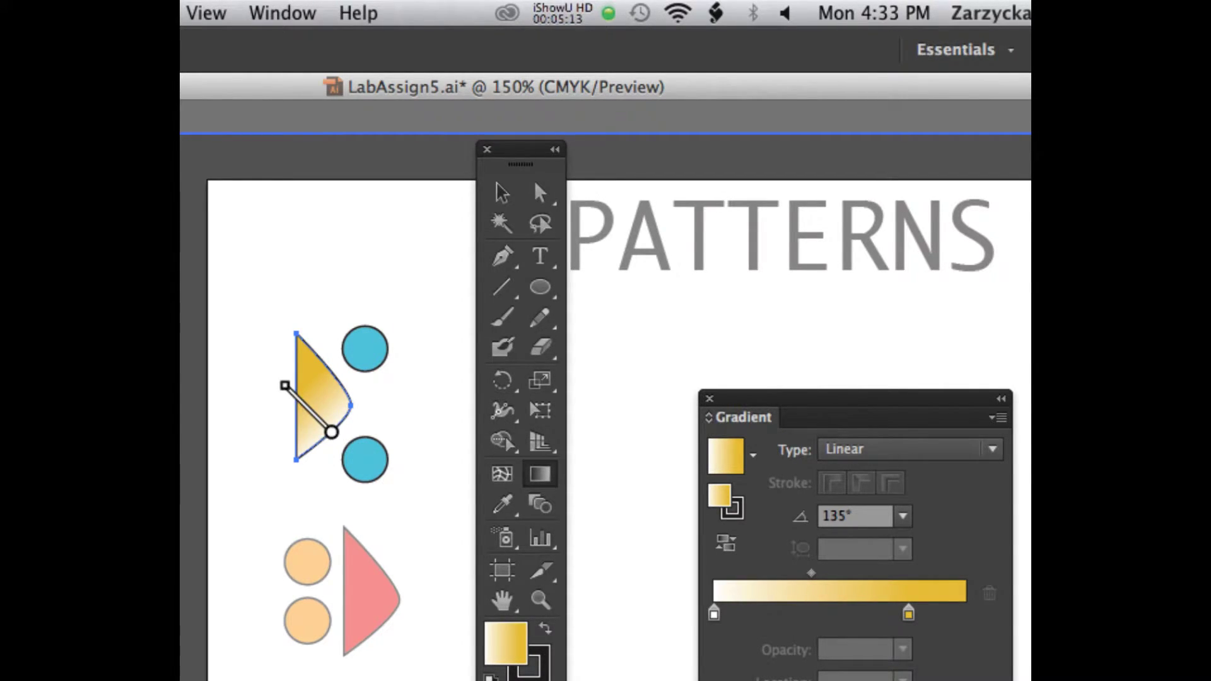
pyautogui.moveTo(285, 385)
pyautogui.mouseDown()
pyautogui.moveTo(245, 343)
pyautogui.moveTo(259, 360)
pyautogui.mouseUp()
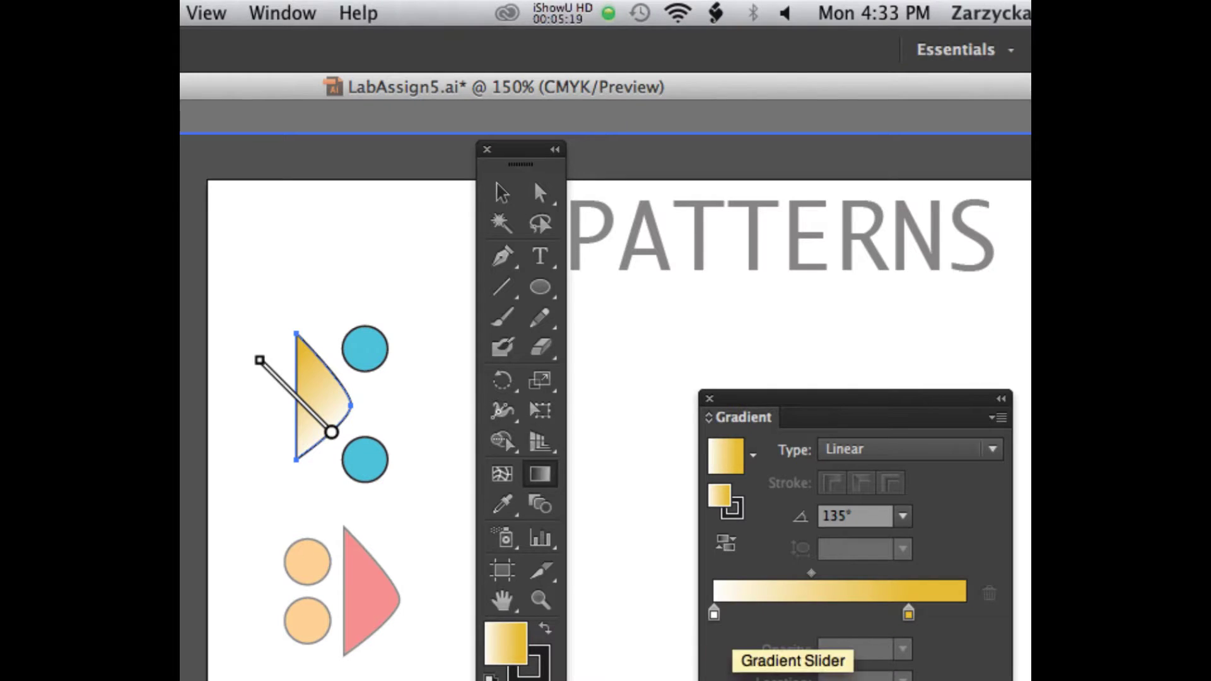
pyautogui.moveTo(268, 384)
pyautogui.mouseDown()
pyautogui.moveTo(279, 394)
pyautogui.moveTo(267, 384)
pyautogui.mouseUp()
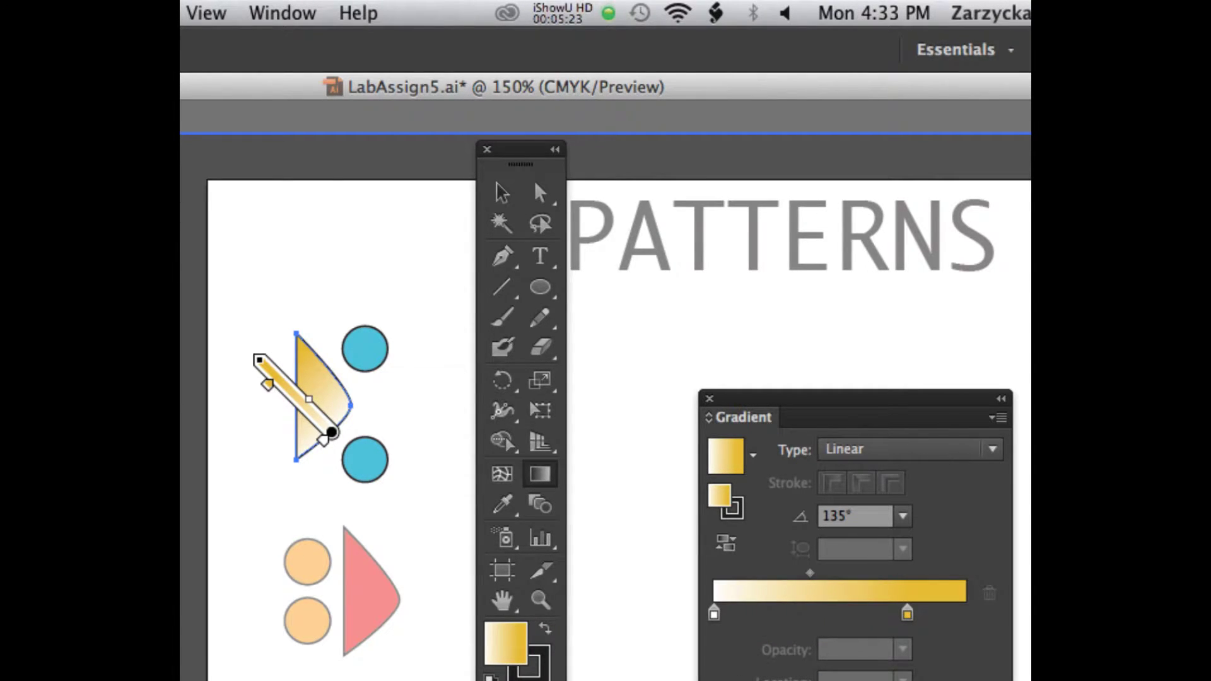
# - Add an intermediate stop between the white and yellow gradient stops and recolour it teal by setting cyan to 90%
pyautogui.click(292, 409)
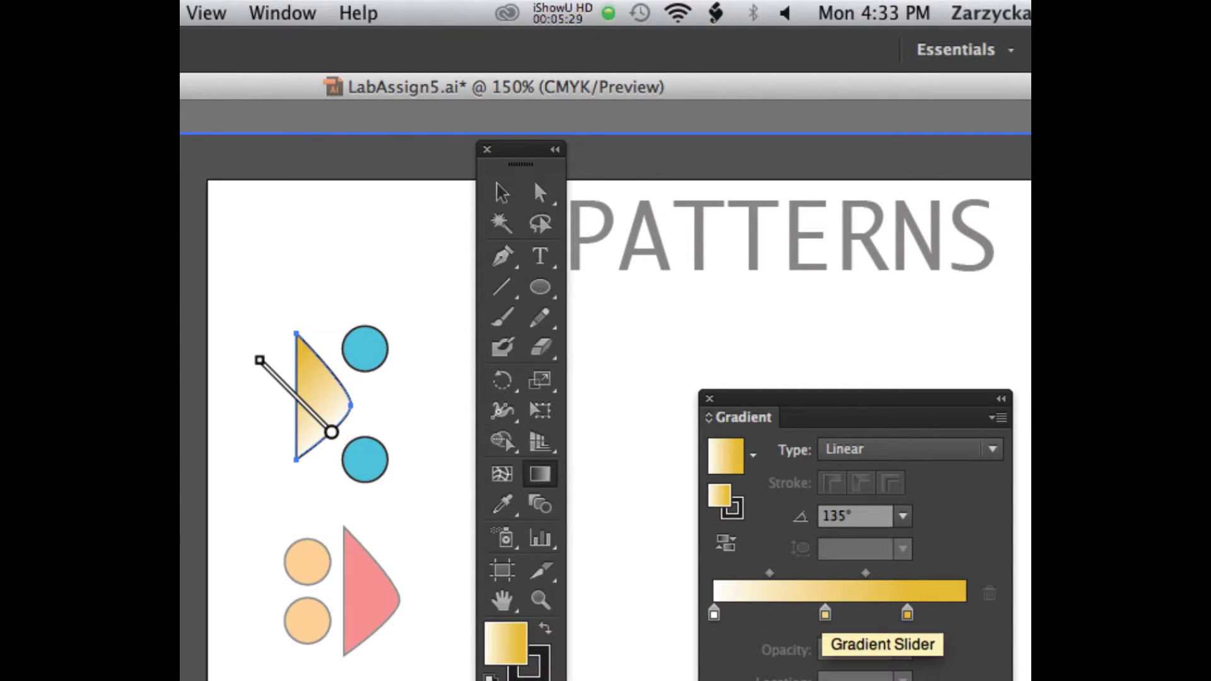
pyautogui.moveTo(855, 398); pyautogui.dragTo(826, 247)
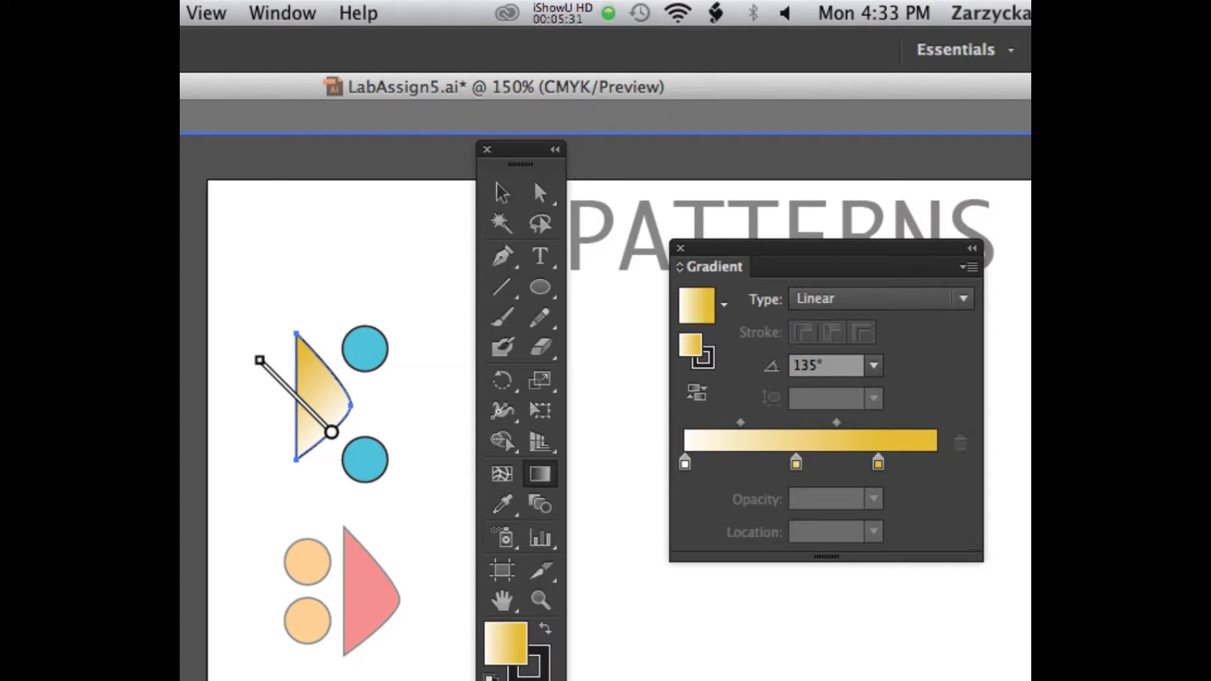
pyautogui.doubleClick(796, 463)
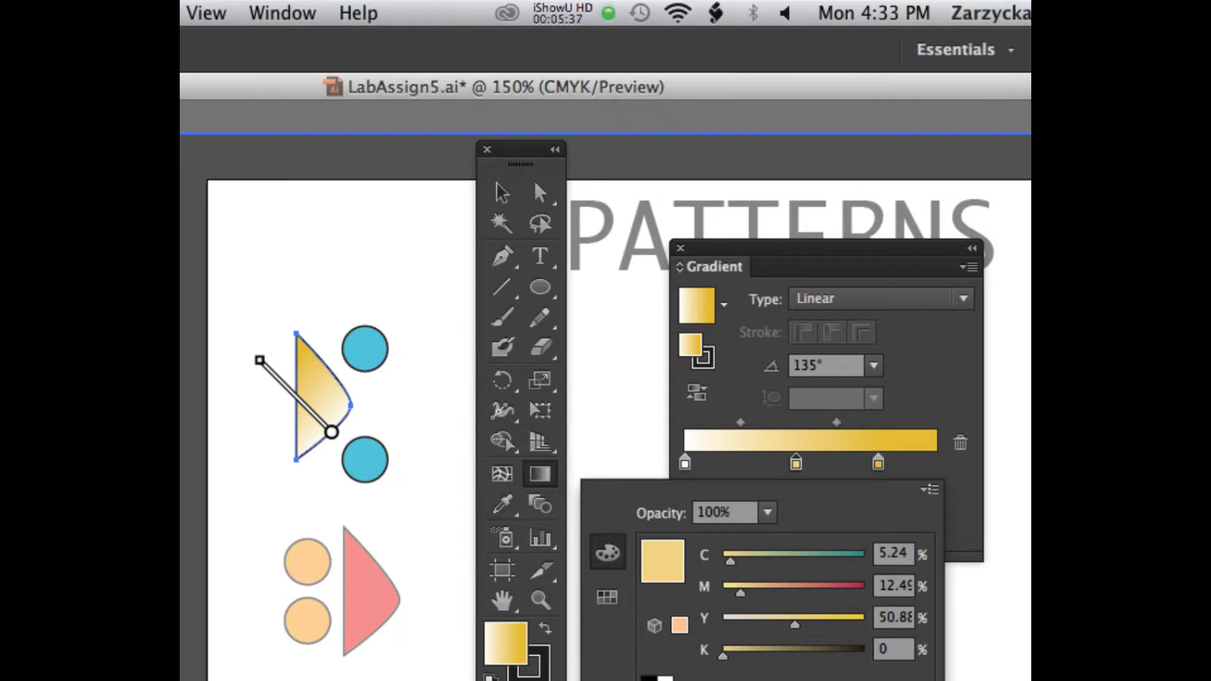
pyautogui.moveTo(730, 561); pyautogui.dragTo(850, 561)
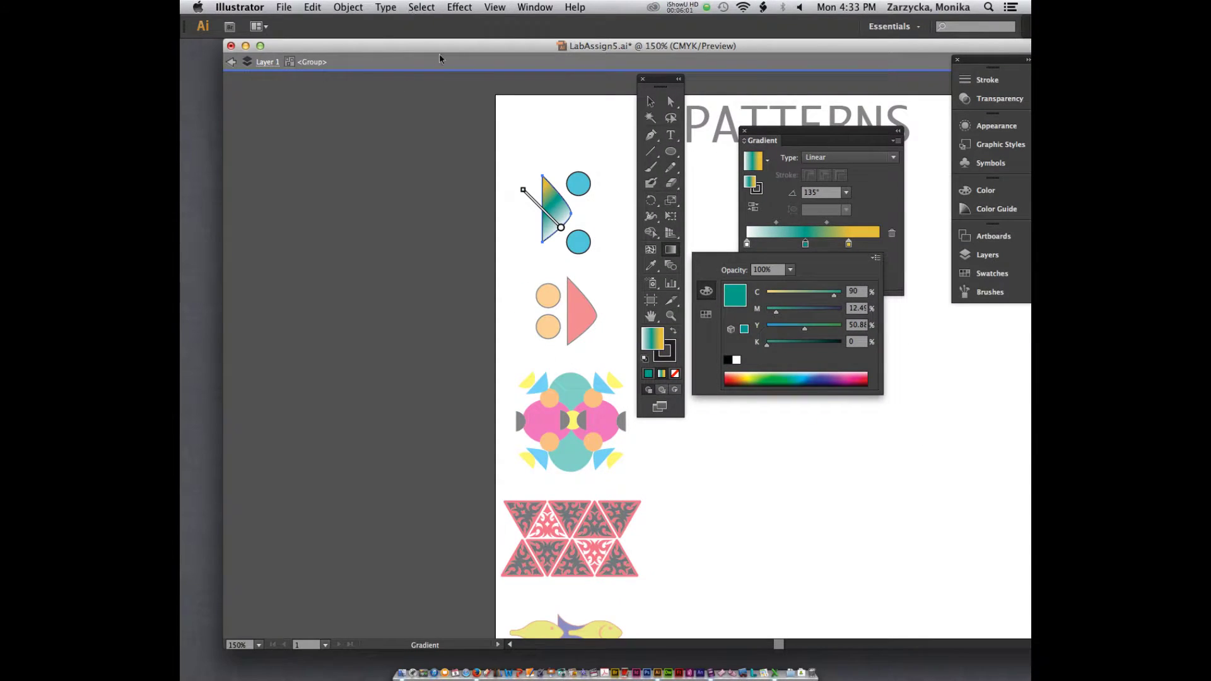
# - Undo the gradient changes on the curved triangle back to the white, yellow and black gradient
pyautogui.click(649, 101)
pyautogui.press('super+z')
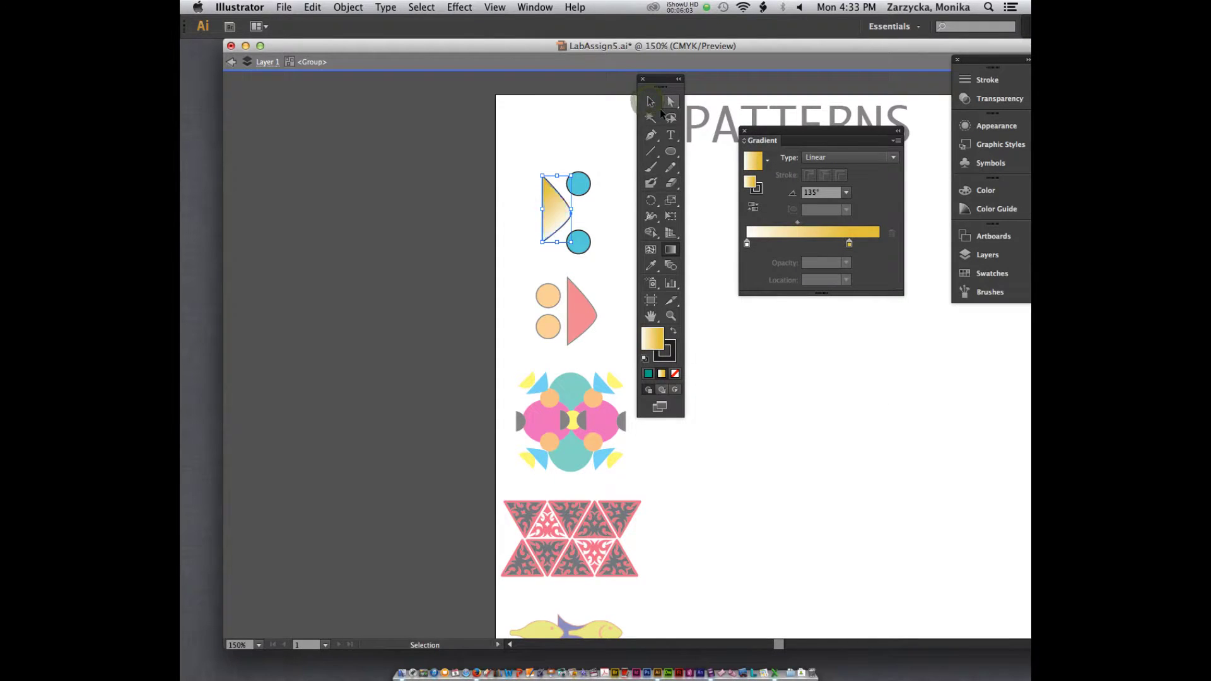
pyautogui.press('super+z')
pyautogui.press('super+z')
pyautogui.press('super+z')
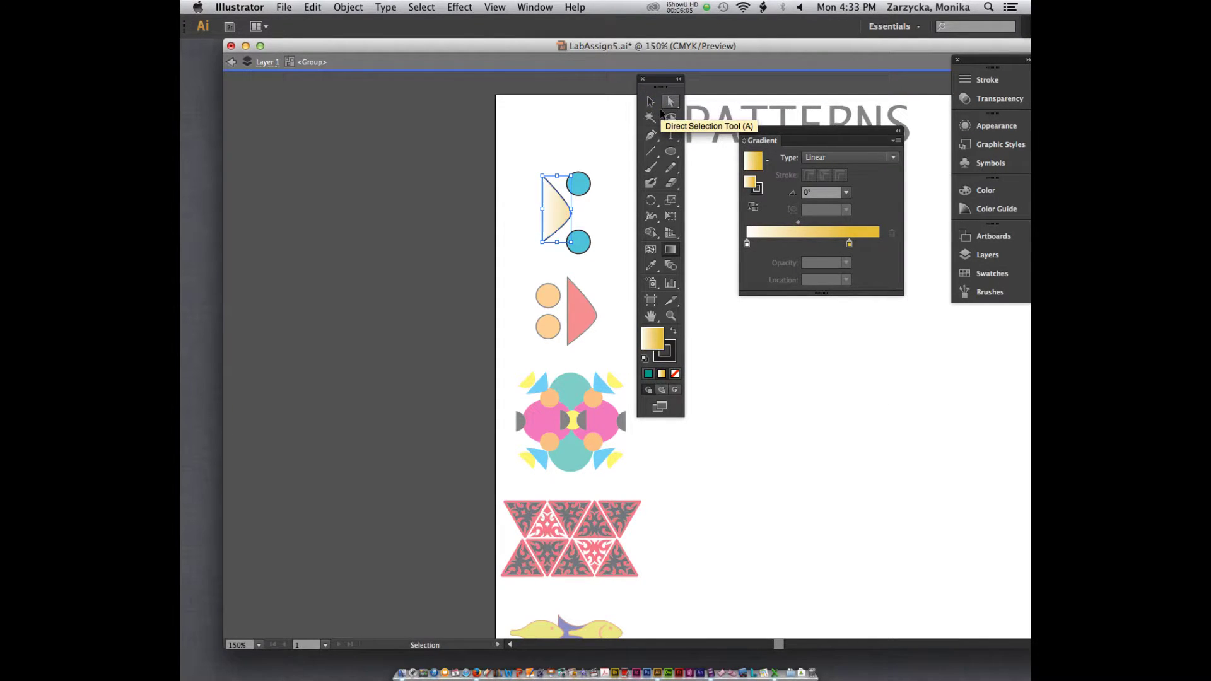
pyautogui.hotkey('ctrl', 'z')
pyautogui.hotkey('ctrl', 'z')
pyautogui.hotkey('ctrl', 'z')
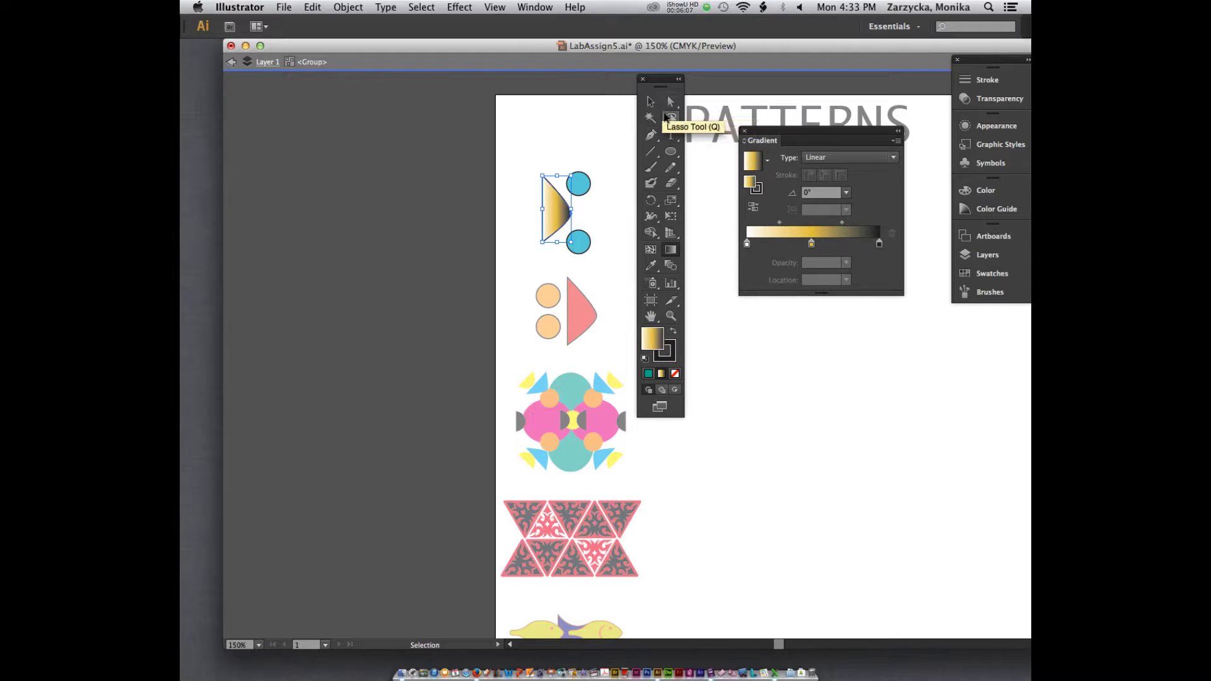
# - Undo the curved triangle's gradient back to its solid yellow fill, also trying and reverting a white-to-black gradient
pyautogui.hotkey('ctrl', 'z')
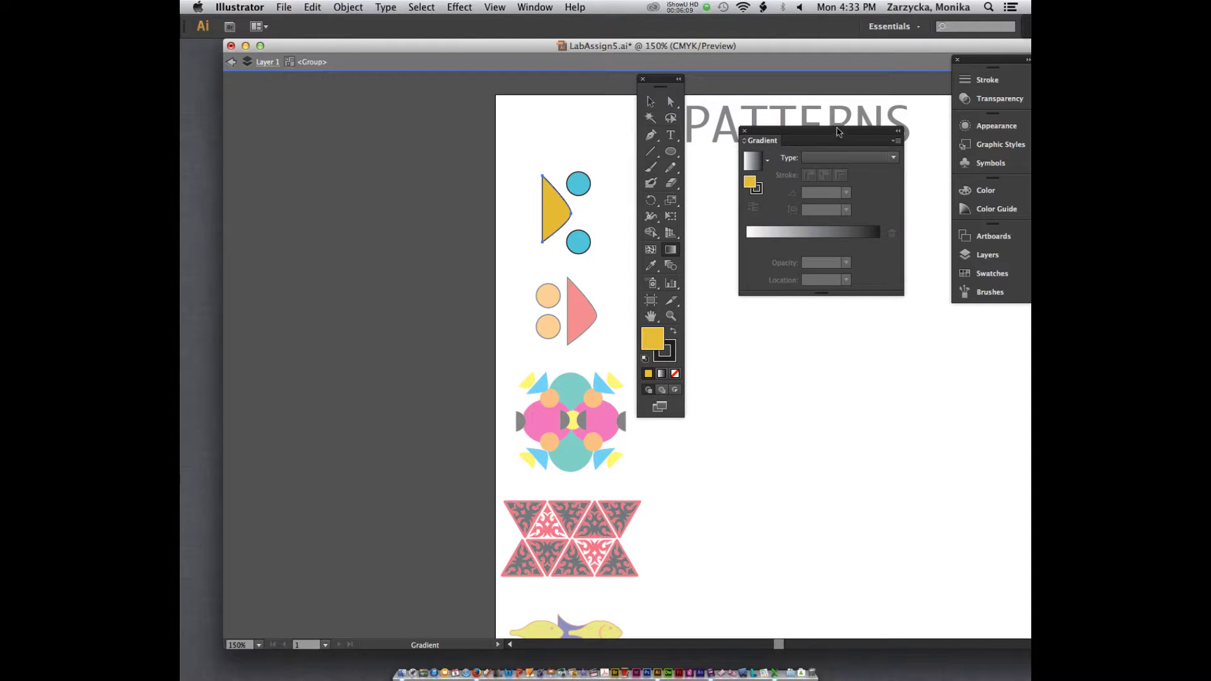
pyautogui.moveTo(837, 131); pyautogui.dragTo(809, 182)
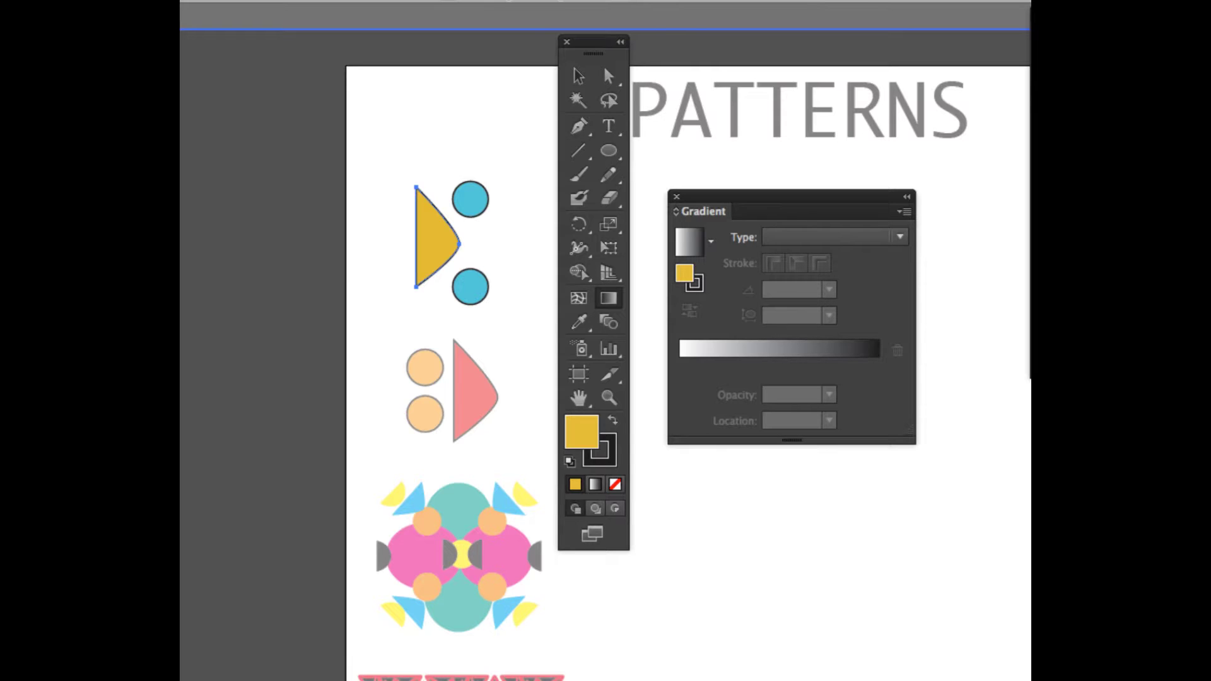
pyautogui.press('.')
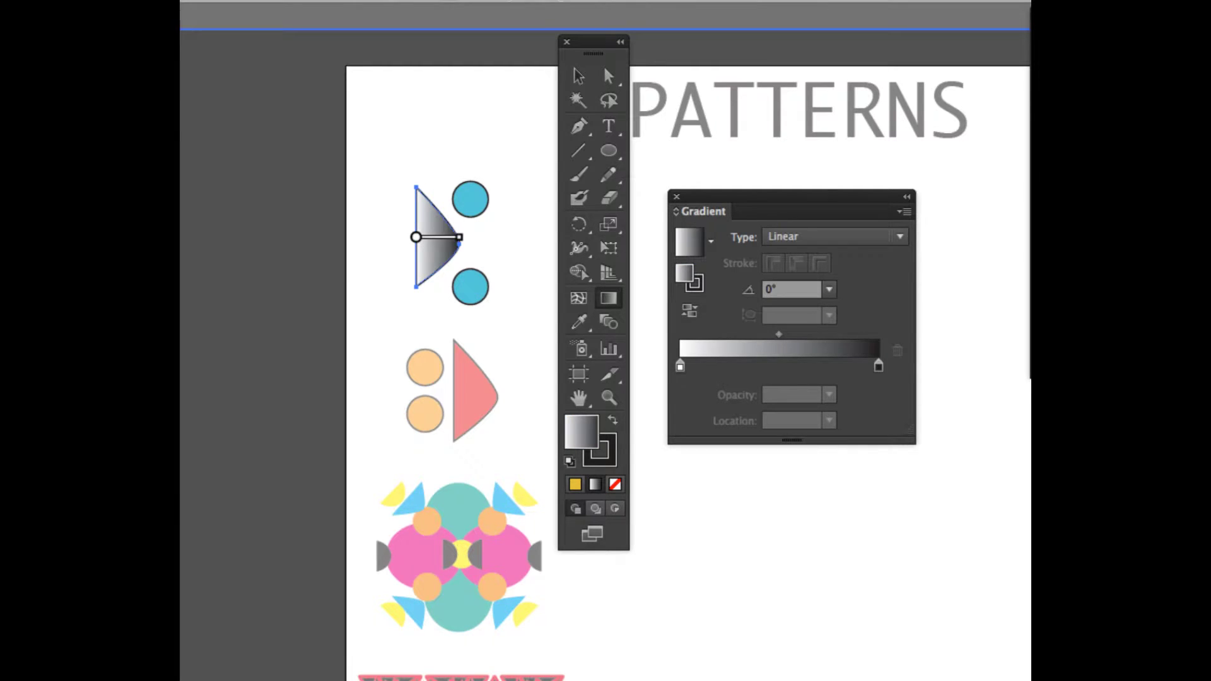
pyautogui.hotkey('ctrl', 'z')
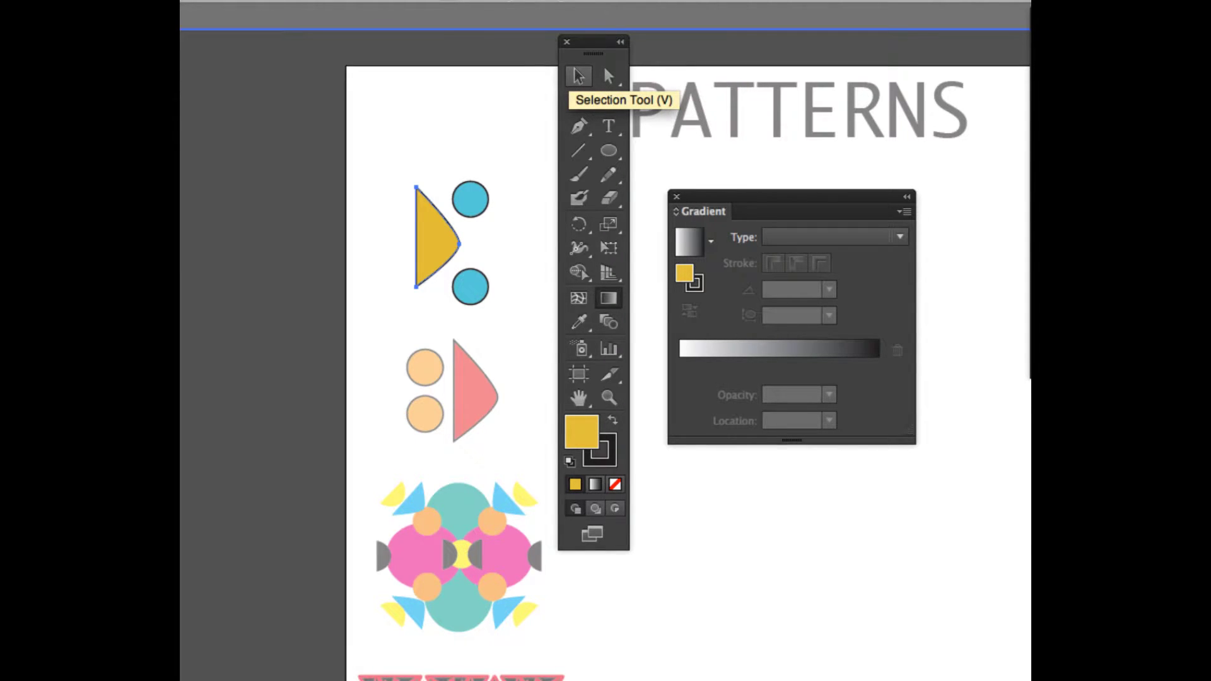
pyautogui.click(579, 76)
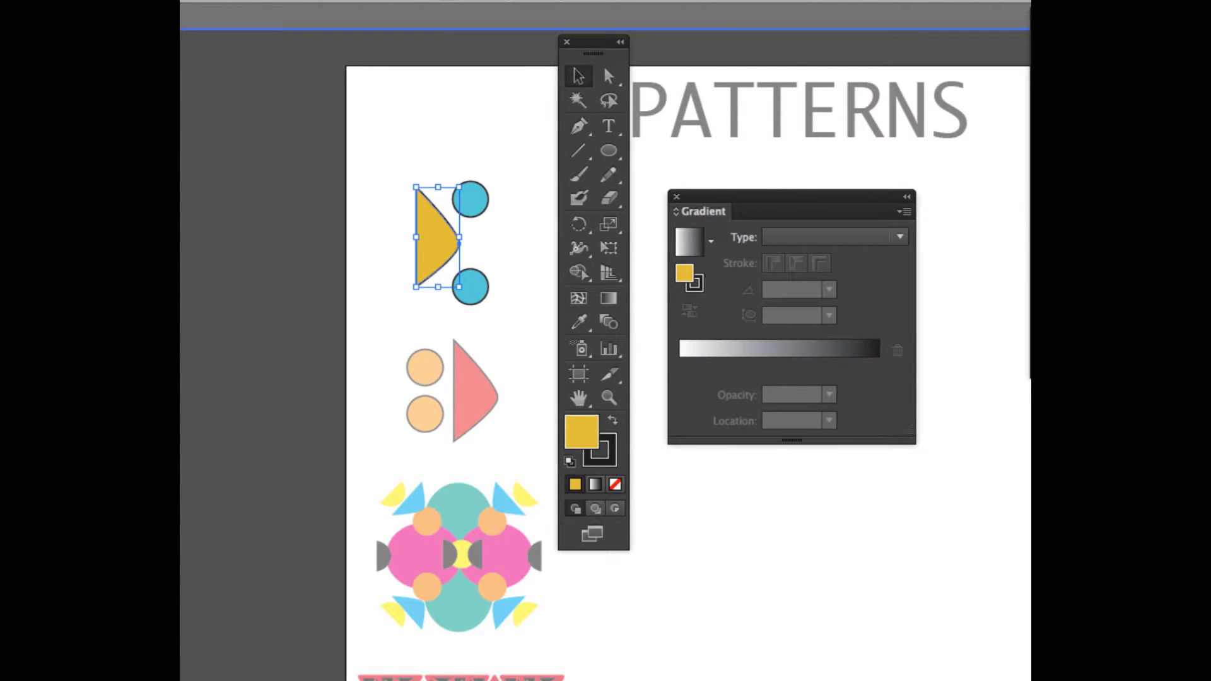
# - Exit the group's isolation mode and move the Tools and Gradient panels off the shapes
pyautogui.moveTo(404, 68); pyautogui.dragTo(667, 72)
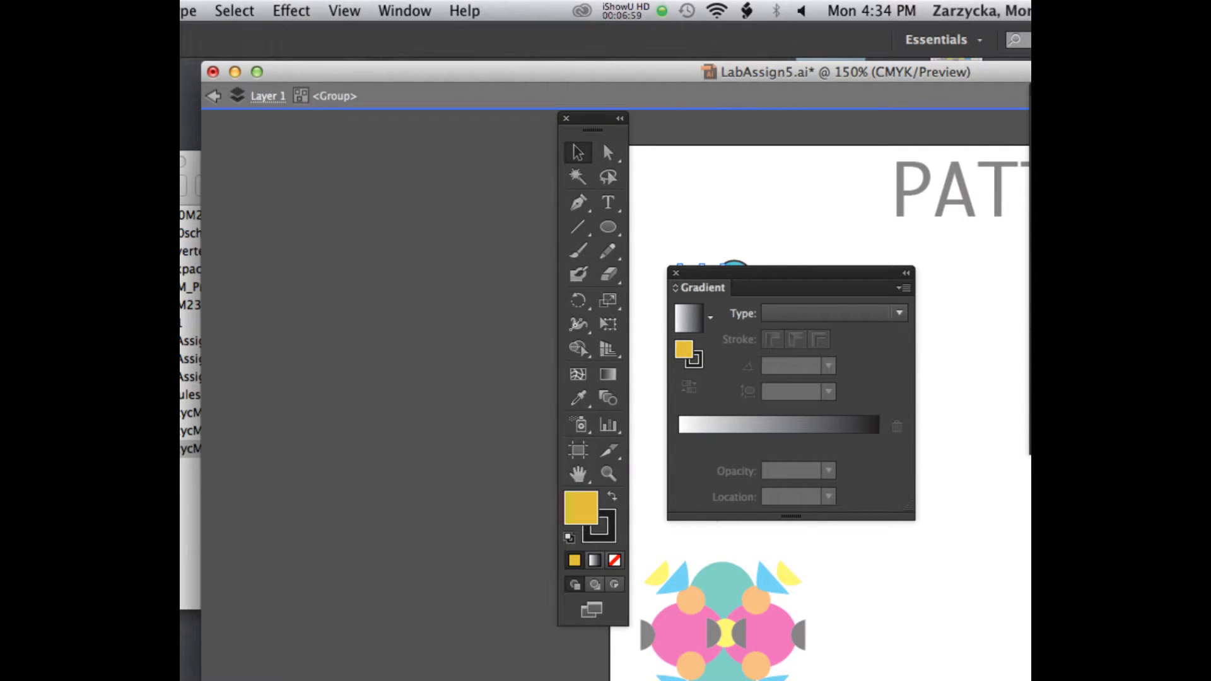
pyautogui.click(264, 96)
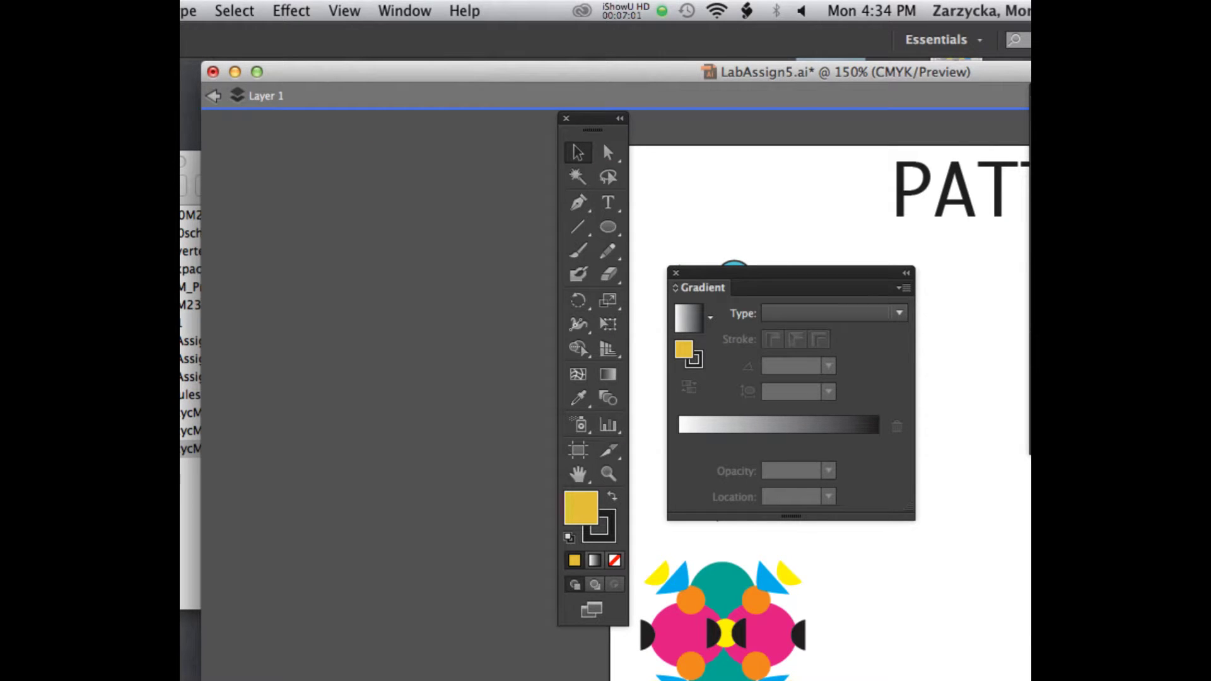
pyautogui.moveTo(593, 118); pyautogui.dragTo(360, 143)
pyautogui.moveTo(791, 272); pyautogui.dragTo(550, 408)
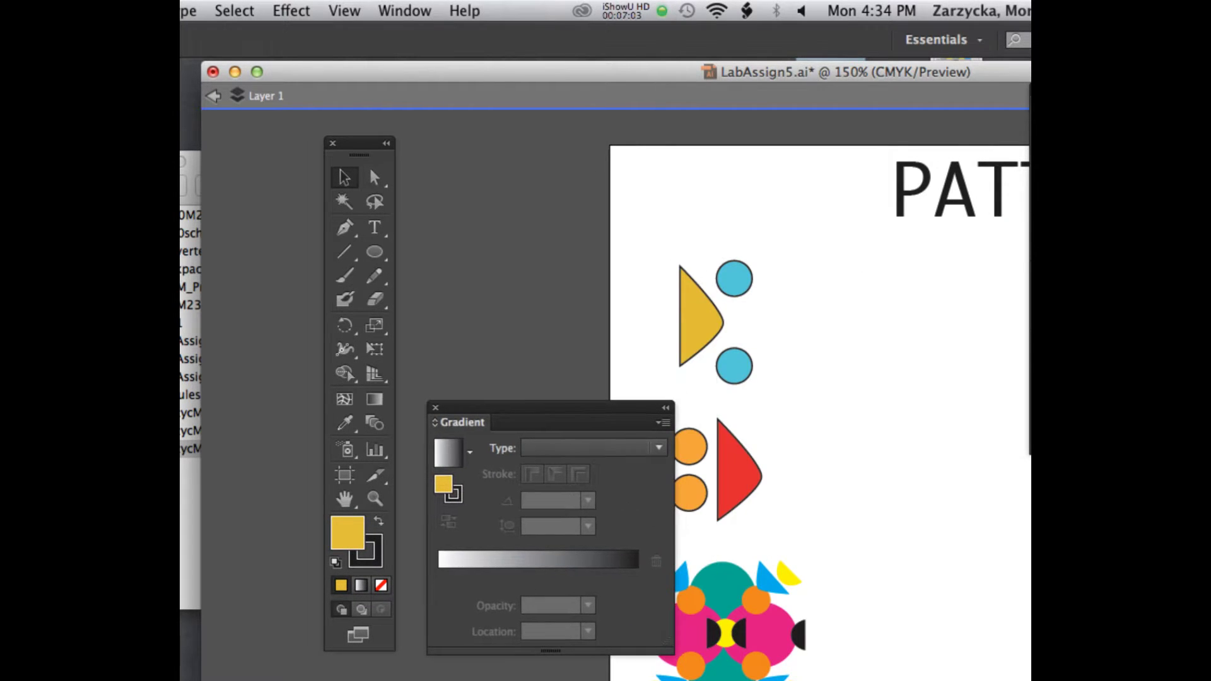
# - Isolate the curved triangle's group and give the triangle a linear white-to-black gradient with a yellow middle stop at 48.72%
pyautogui.click(700, 316)
pyautogui.doubleClick(700, 316)
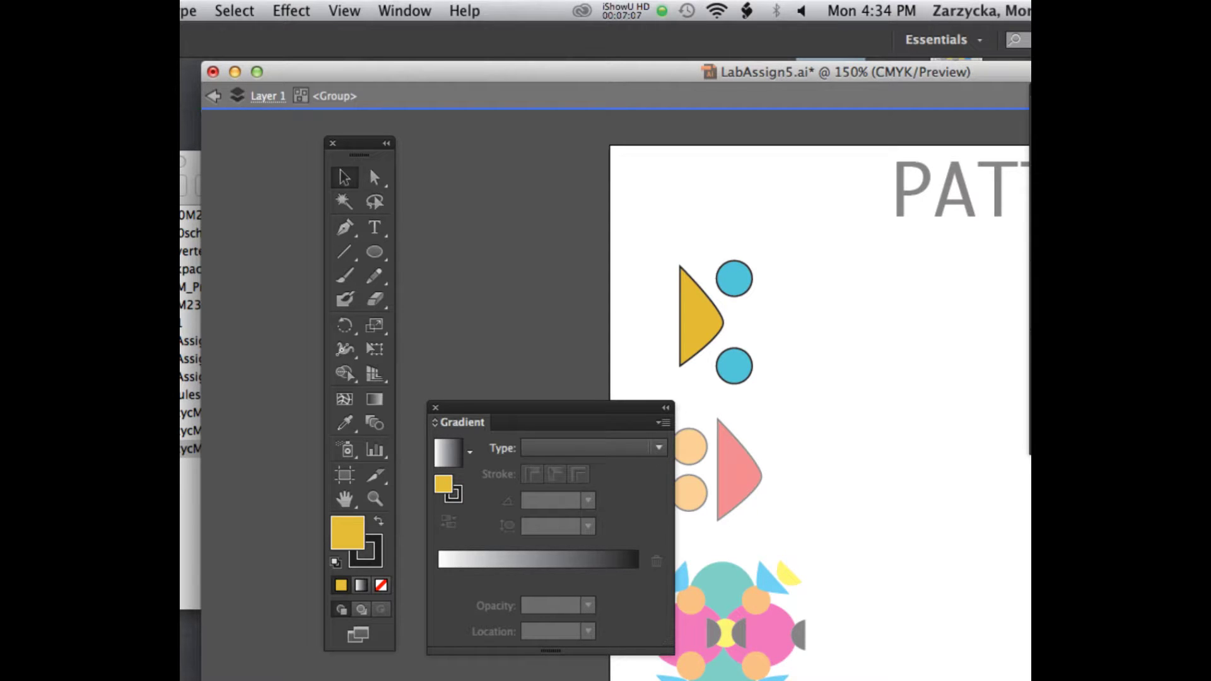
pyautogui.moveTo(836, 72); pyautogui.dragTo(647, 68)
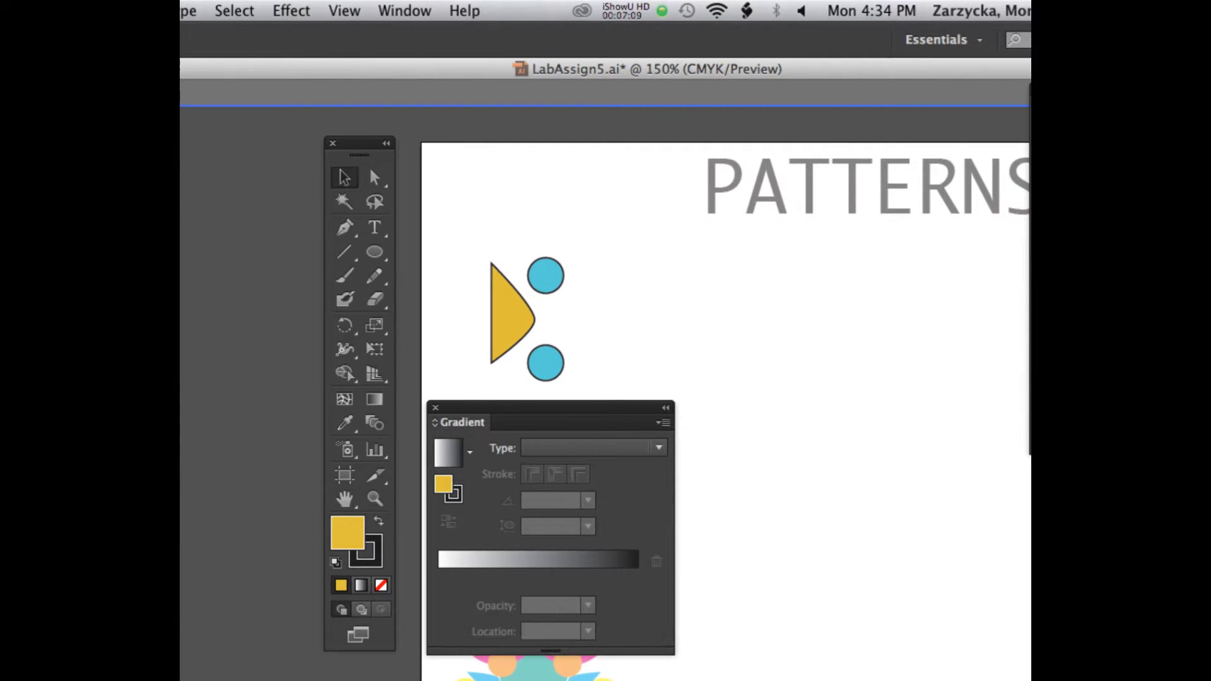
pyautogui.moveTo(548, 408); pyautogui.dragTo(798, 246)
pyautogui.click(511, 316)
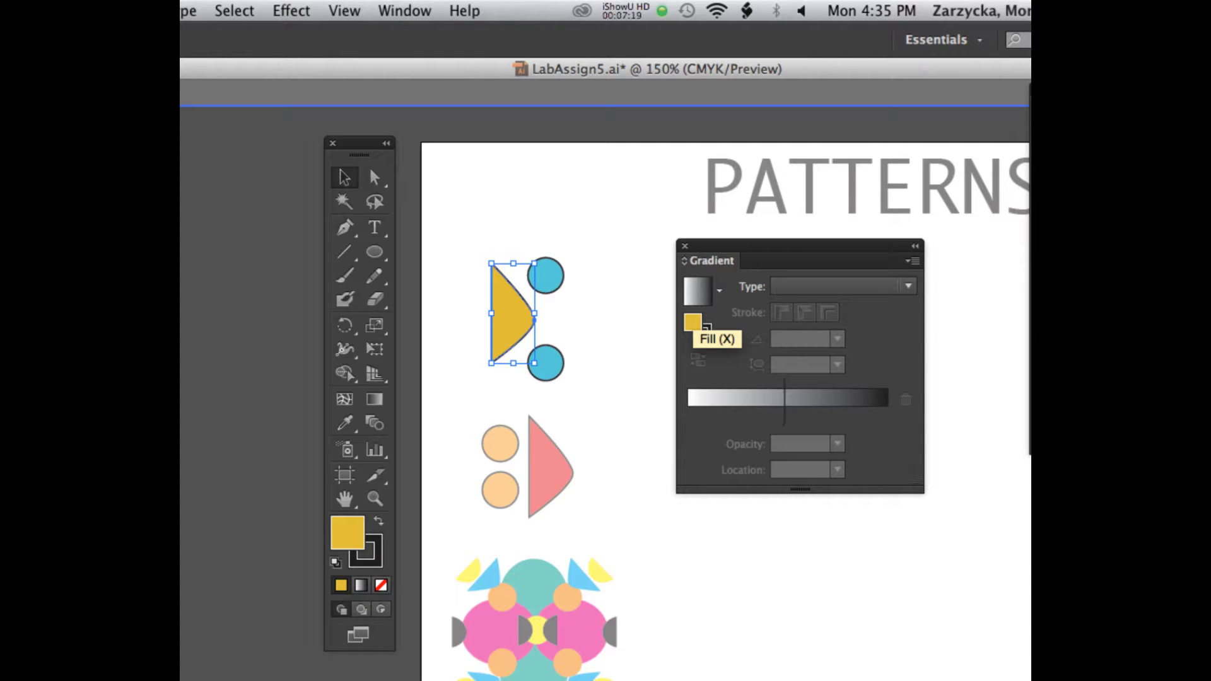
pyautogui.click(786, 415)
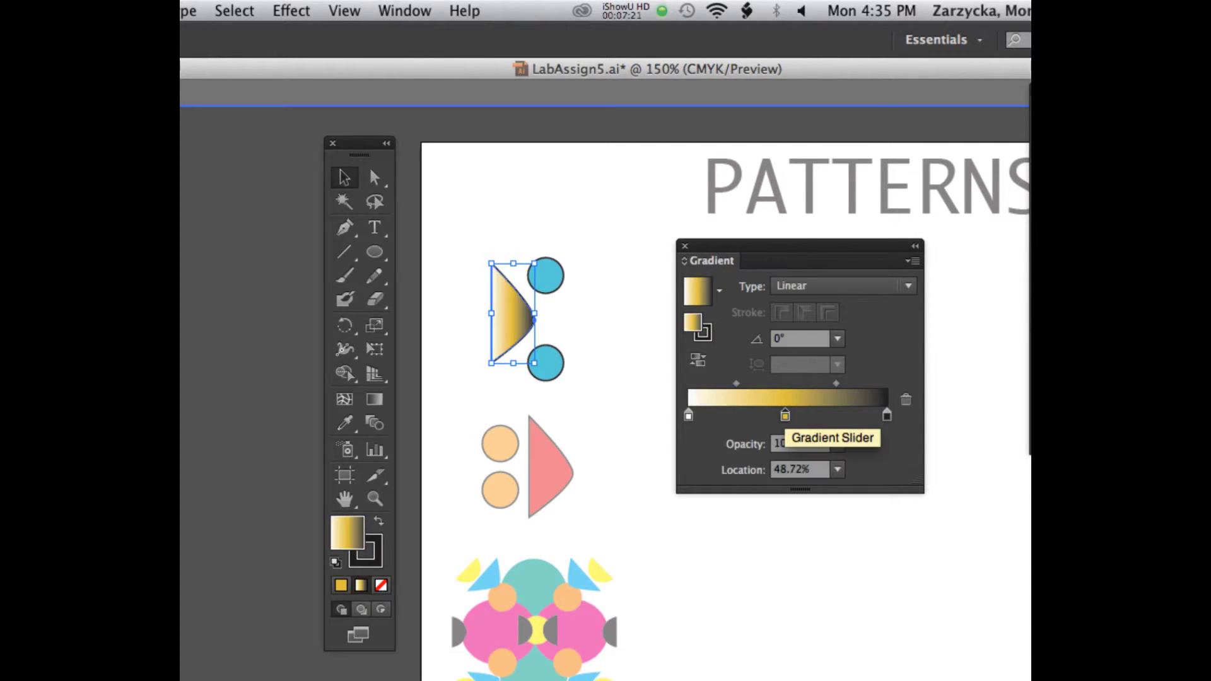
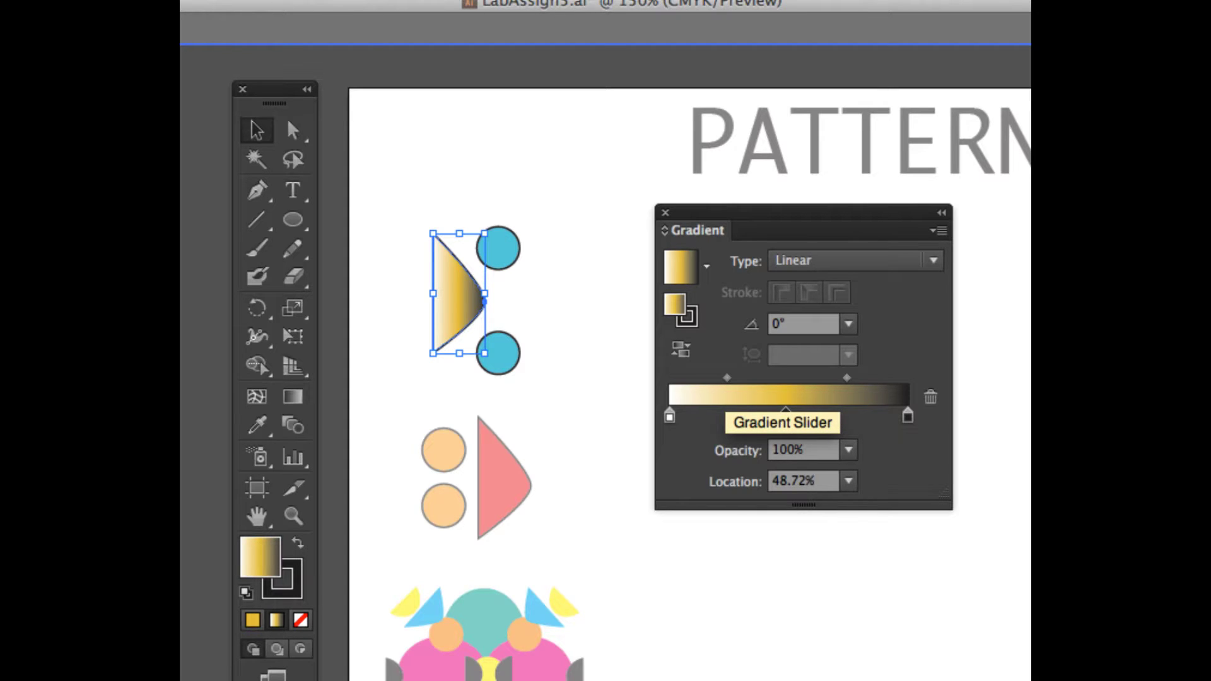
# - Add a gradient stop at 25% between white and yellow and colour it green with C 100, M 0, Y 100, K 0
pyautogui.click(729, 415)
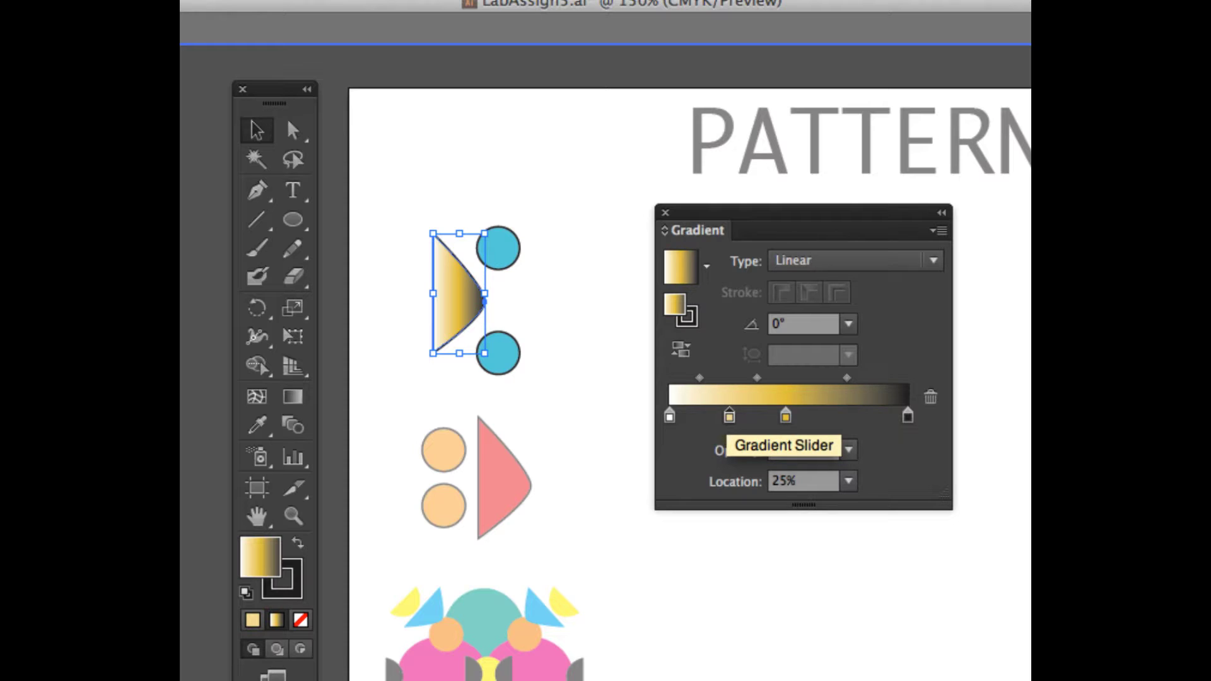
pyautogui.doubleClick(729, 416)
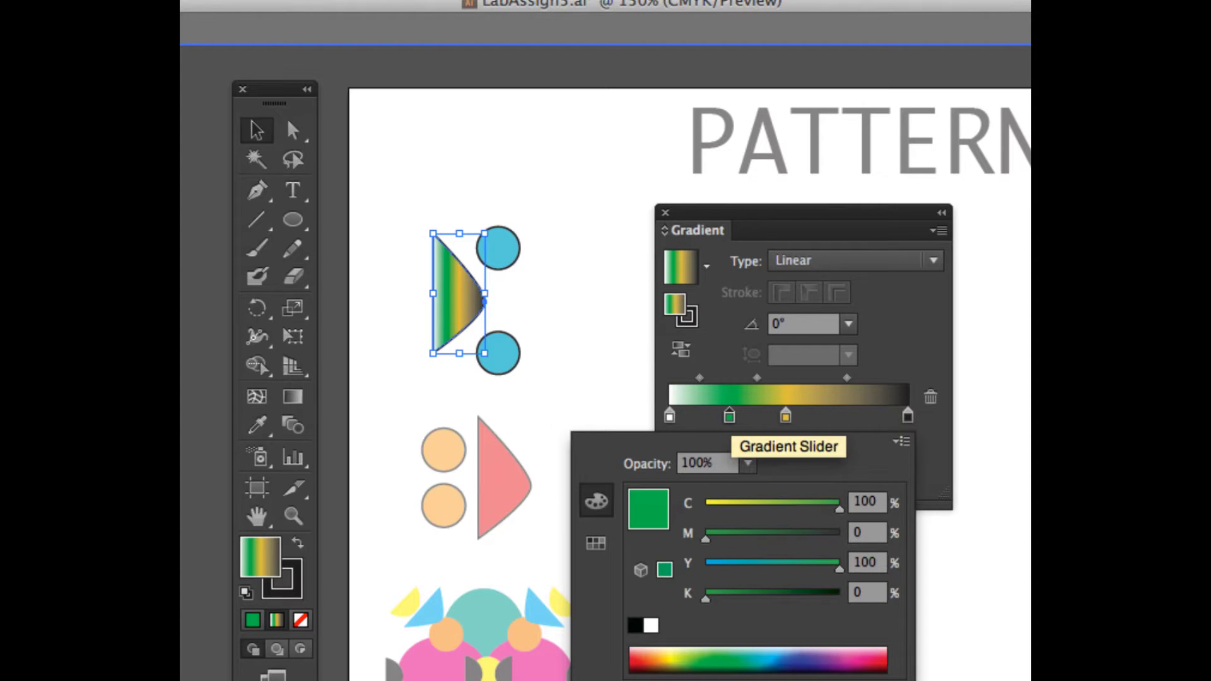
pyautogui.press('Escape')
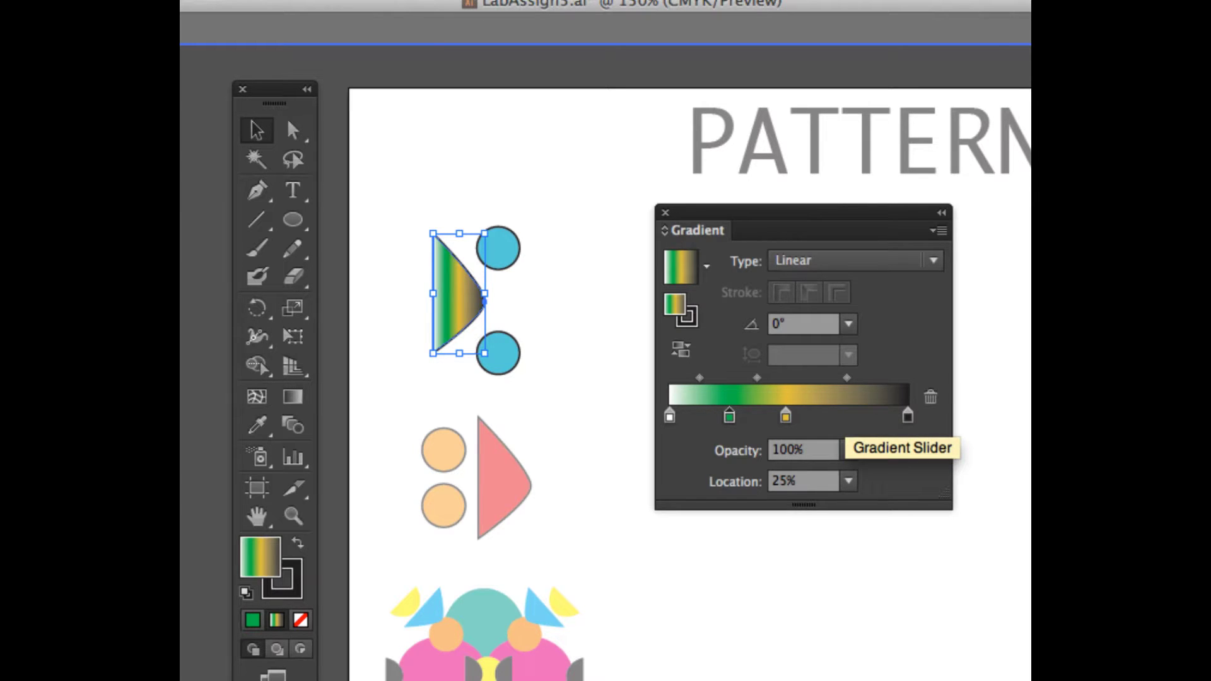
# - Add a gradient stop at 74.57% between yellow and black and colour it dark blue from the colour spectrum
pyautogui.click(846, 415)
pyautogui.doubleClick(846, 415)
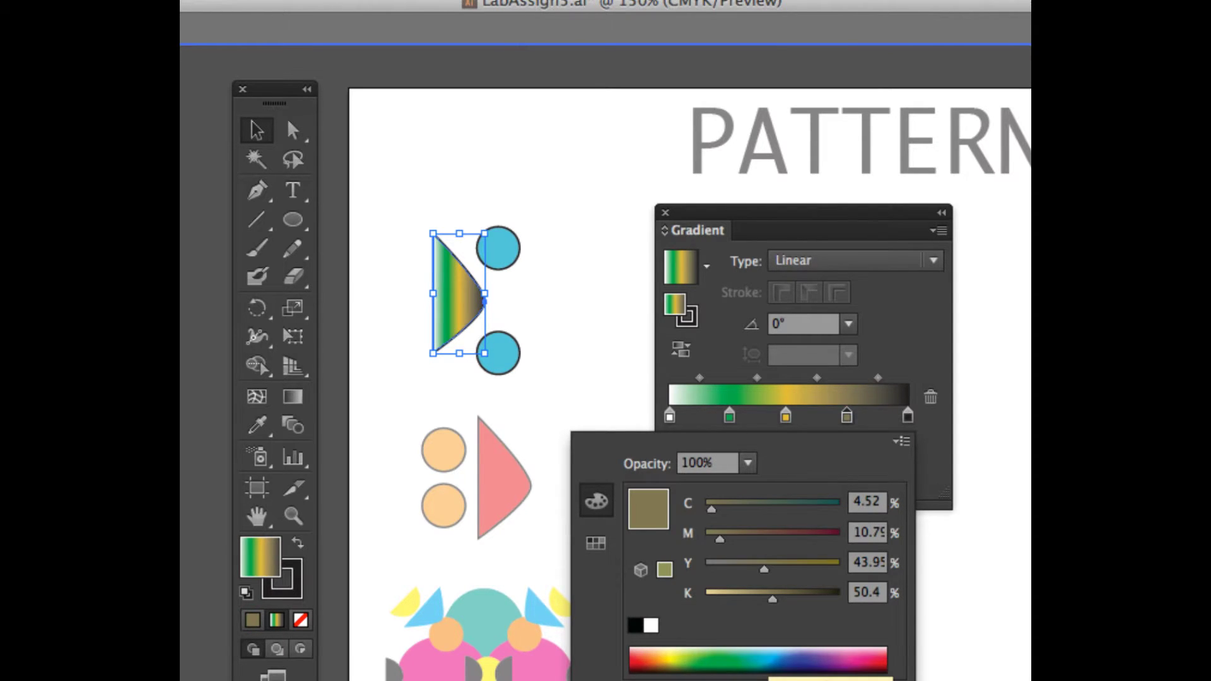
pyautogui.click(803, 661)
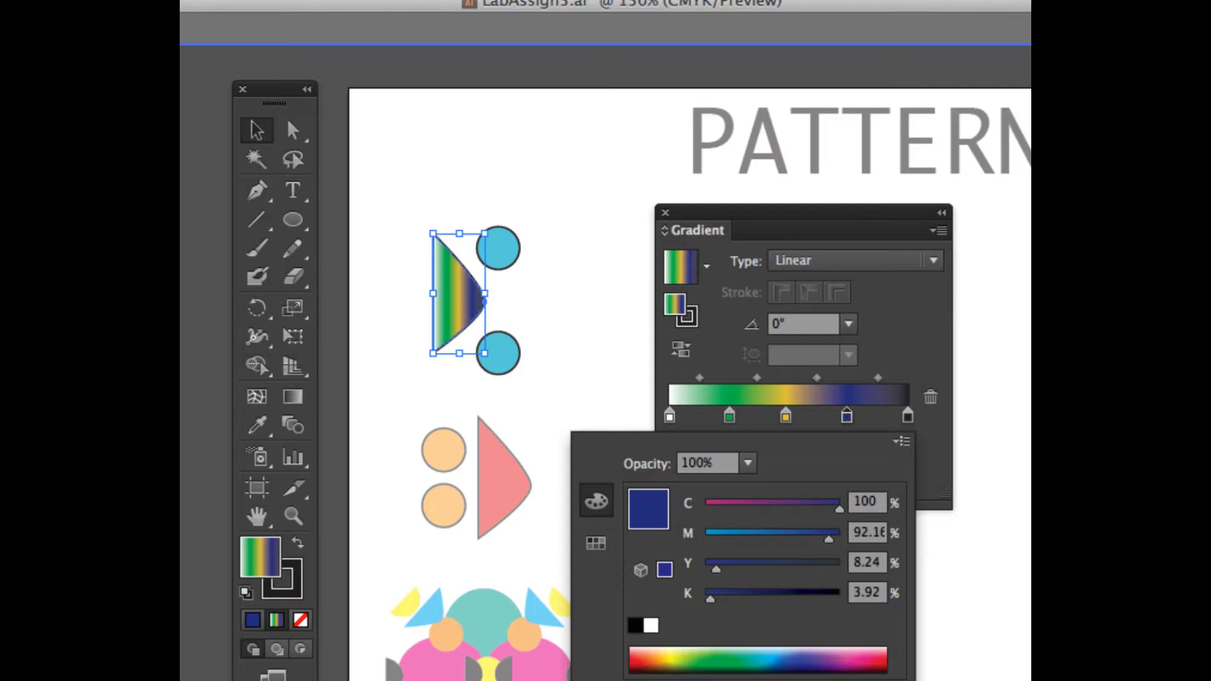
pyautogui.press('Escape')
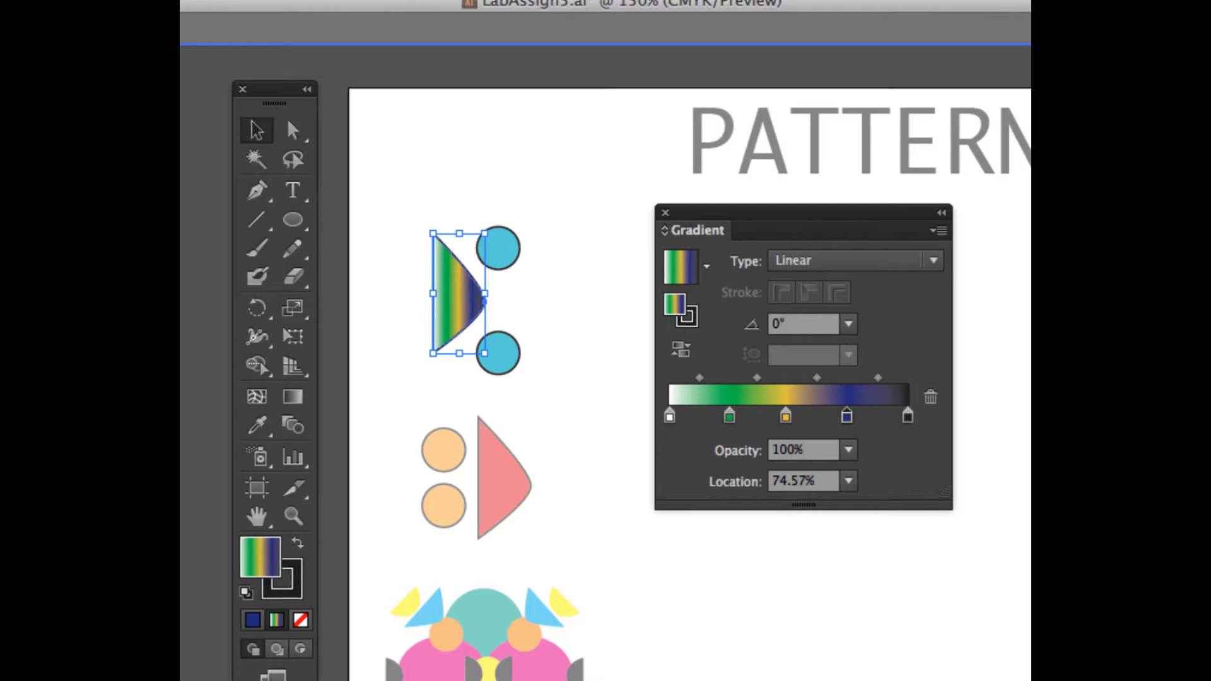
# - With the Gradient tool, lengthen the gradient past the curved triangle's tip and shift its start just outside the straight edge
pyautogui.press('g')
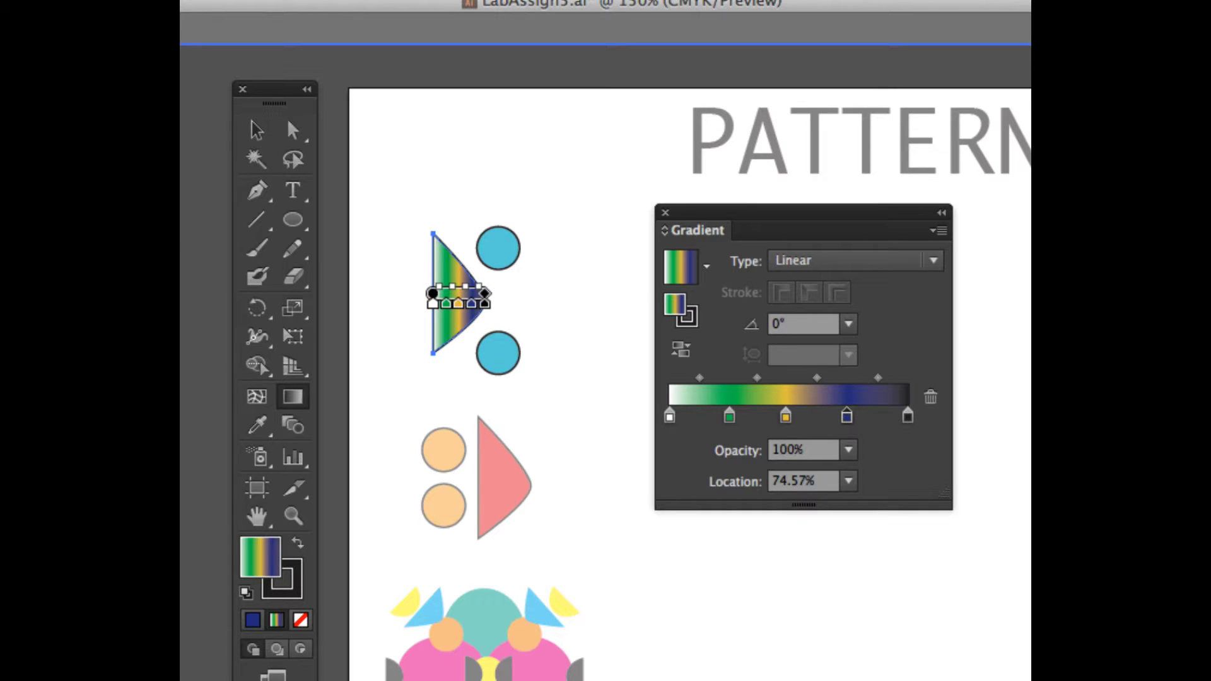
pyautogui.moveTo(433, 293); pyautogui.dragTo(535, 293)
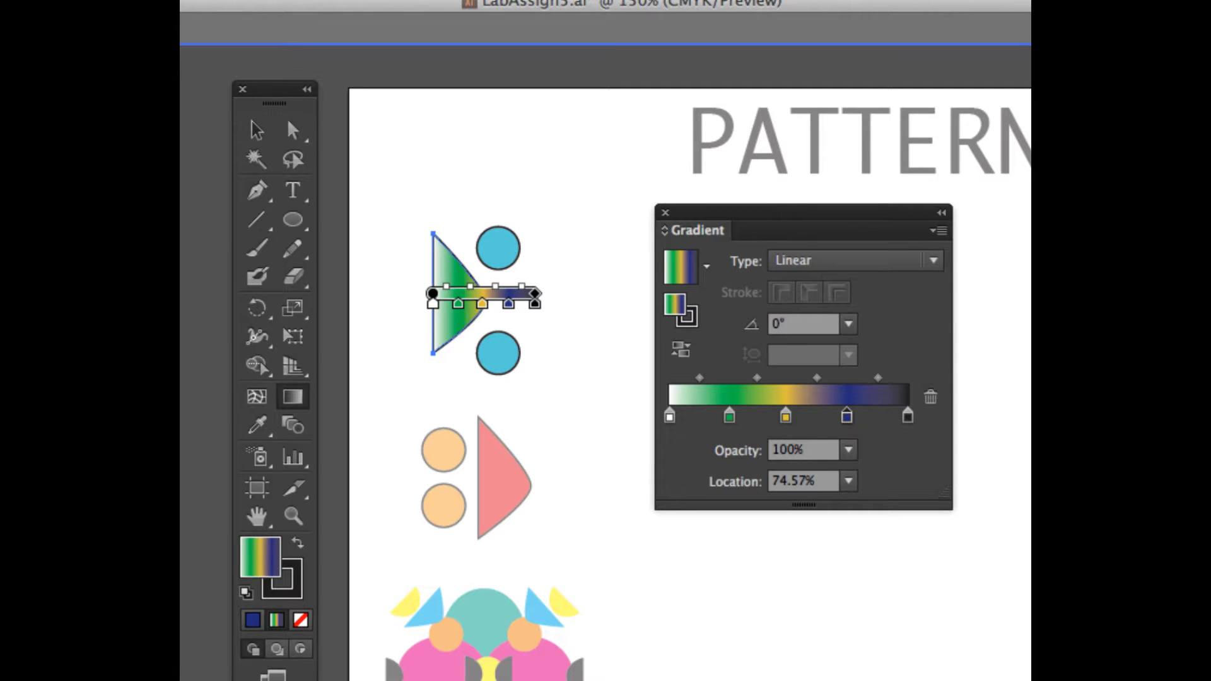
pyautogui.moveTo(433, 294); pyautogui.dragTo(404, 293)
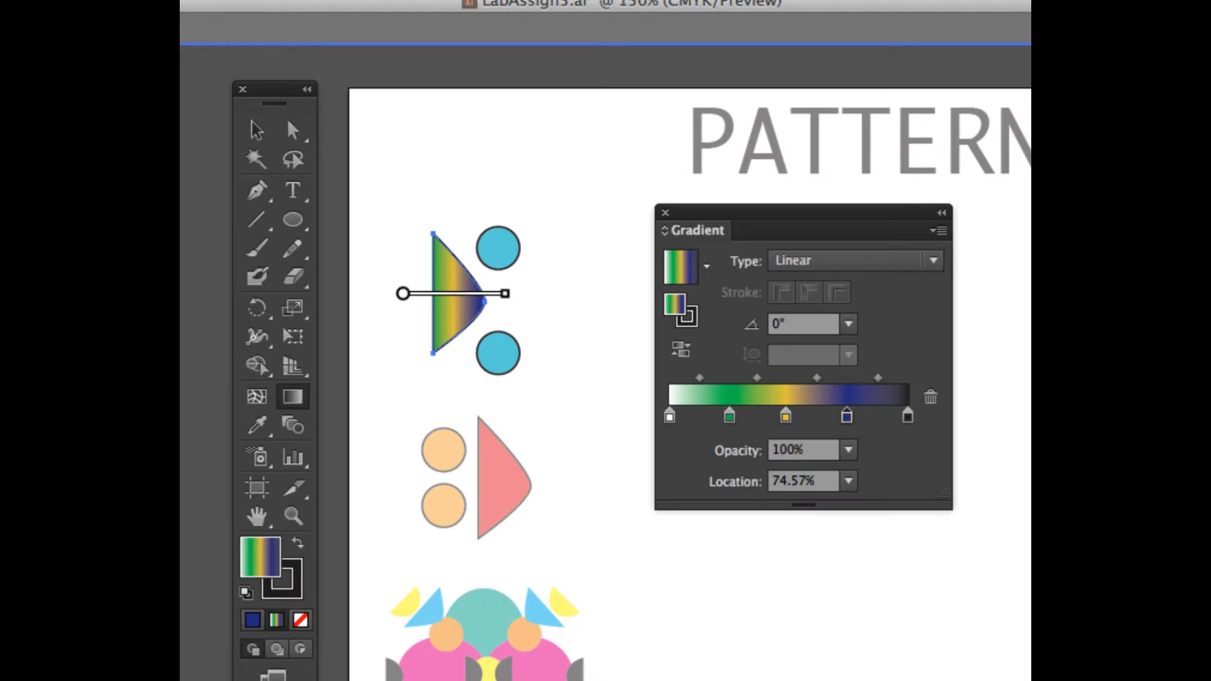
pyautogui.moveTo(402, 293); pyautogui.dragTo(408, 294)
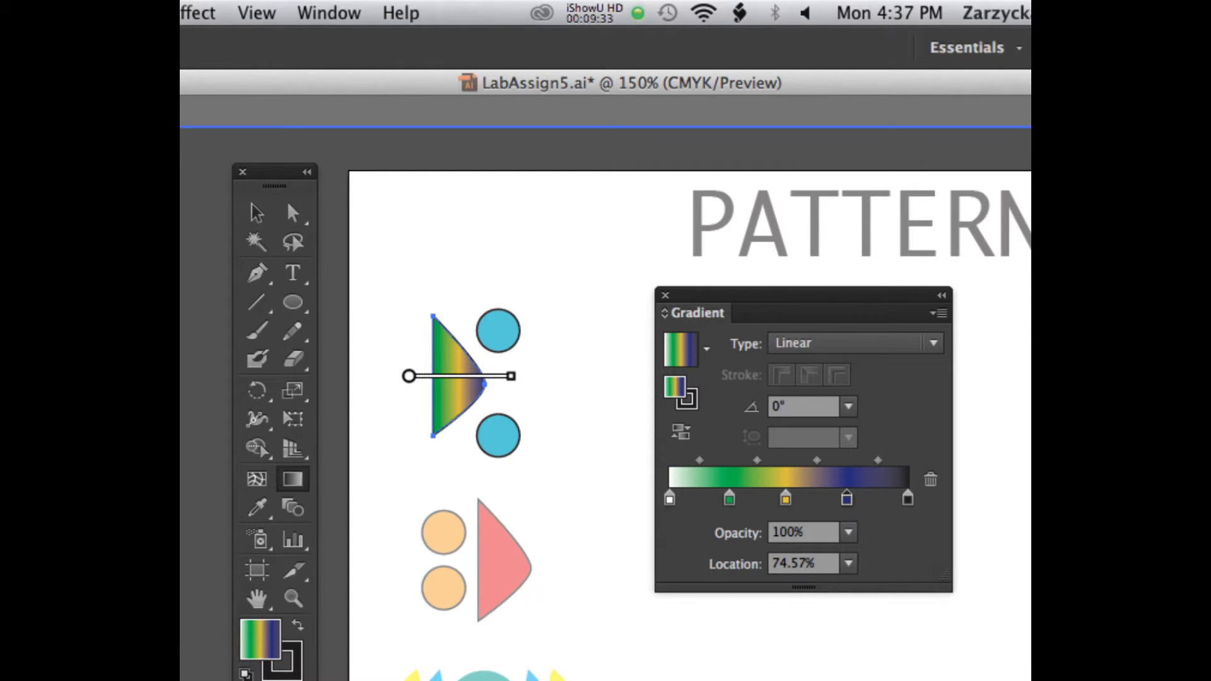
pyautogui.click(594, 13)
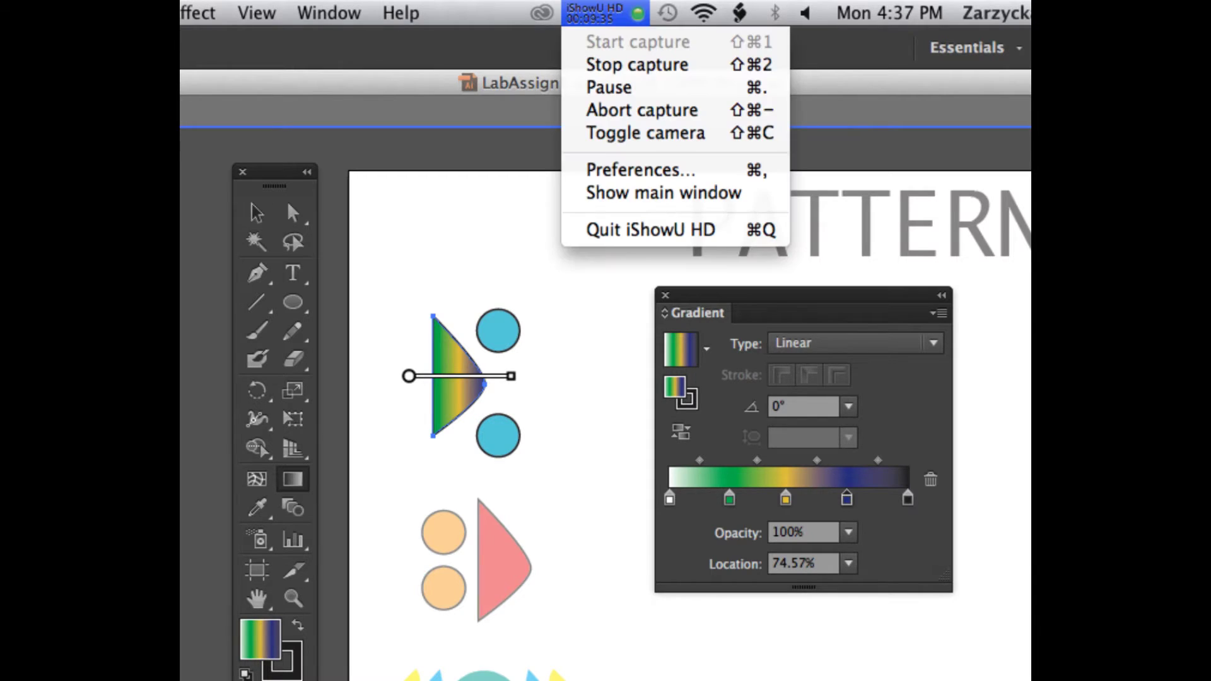
pyautogui.click(611, 88)
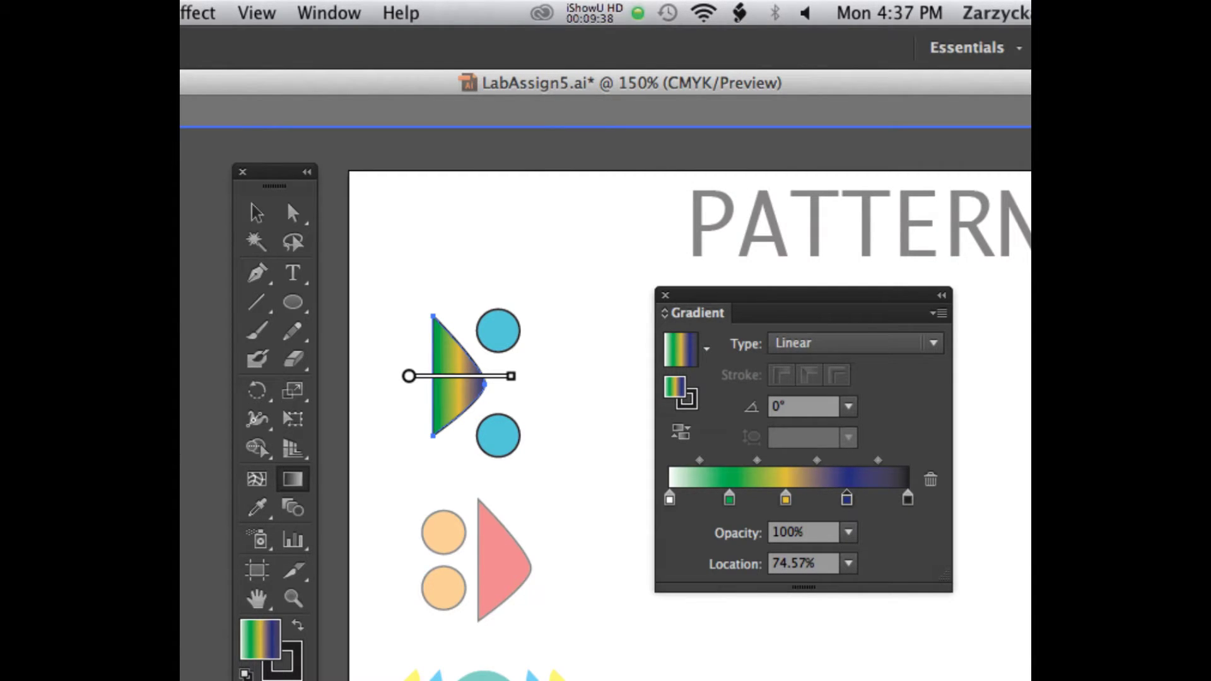
# - Try filling the upper blue circle with the multicolour gradient by adding a blue stop at 33.87%, and undo it
pyautogui.press('v')
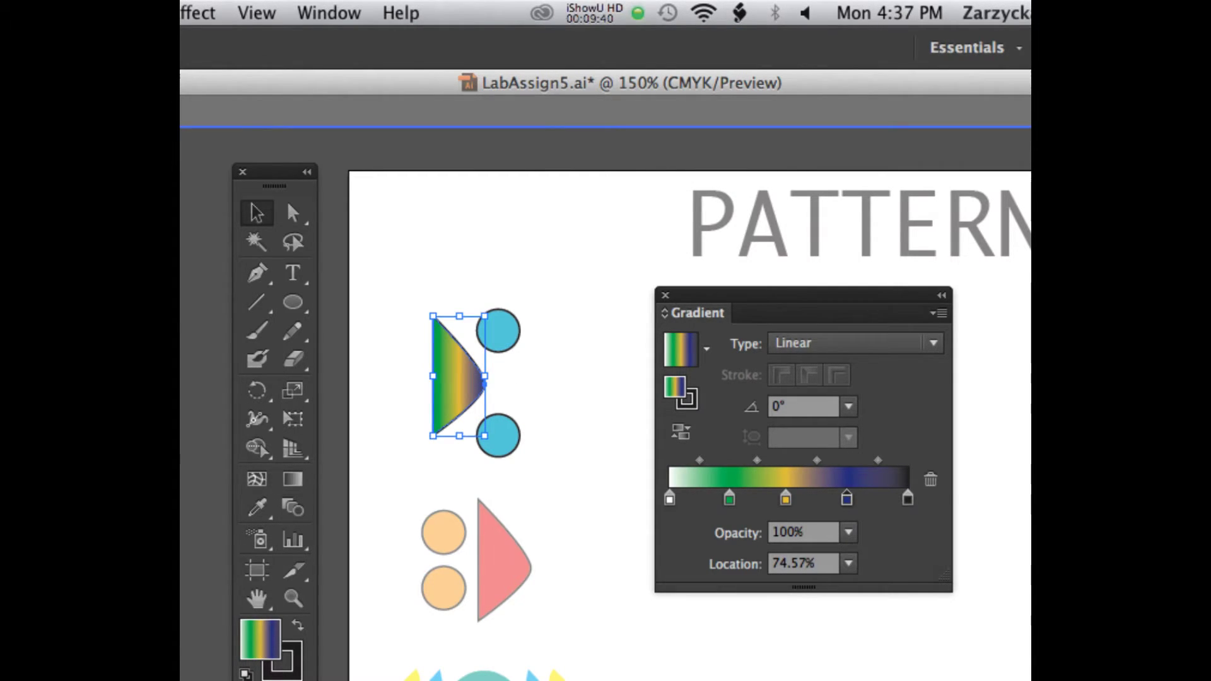
pyautogui.click(497, 331)
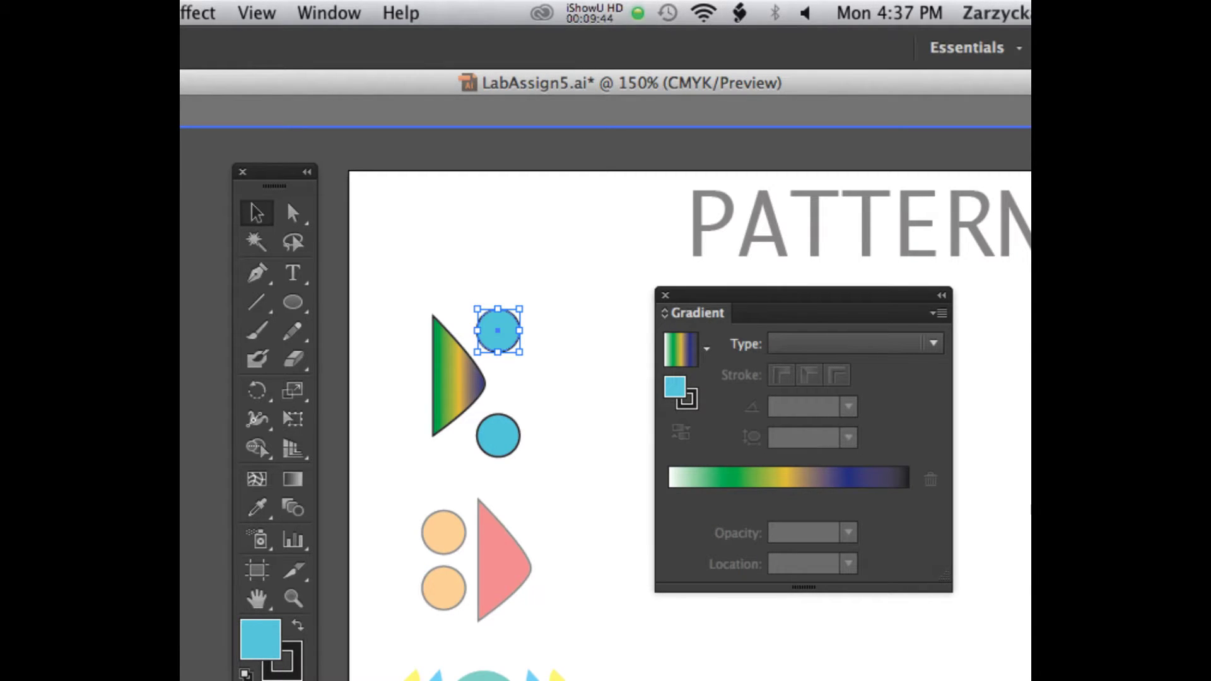
pyautogui.click(455, 379)
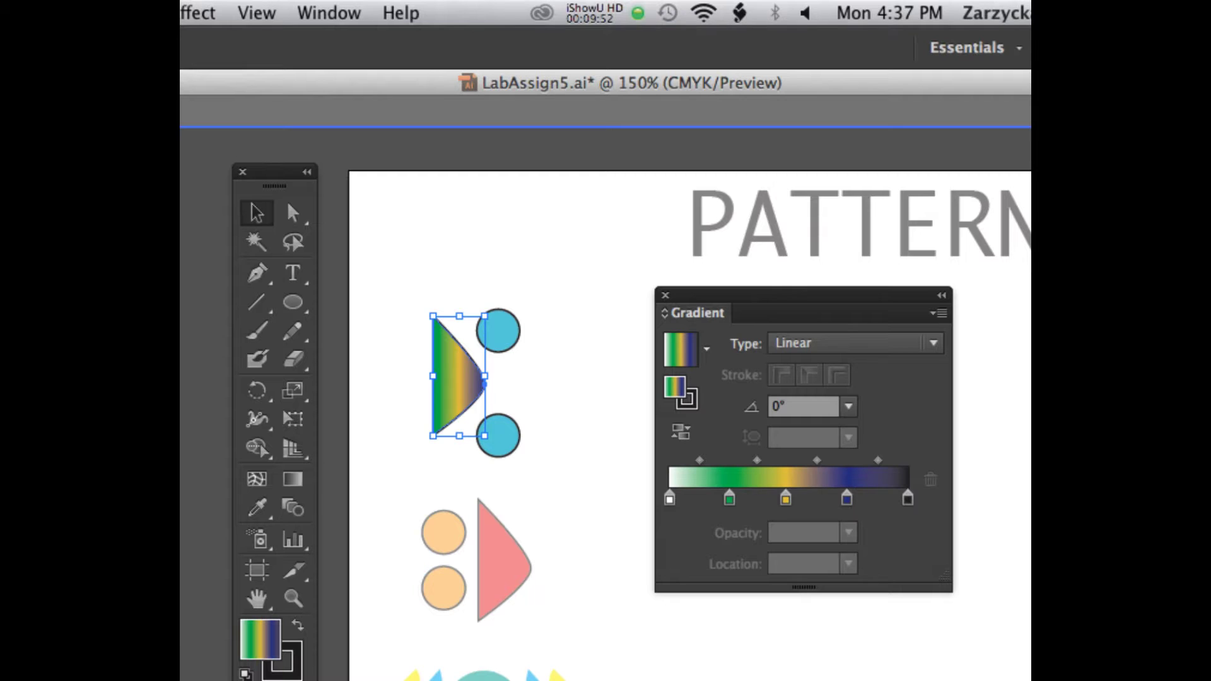
pyautogui.click(497, 331)
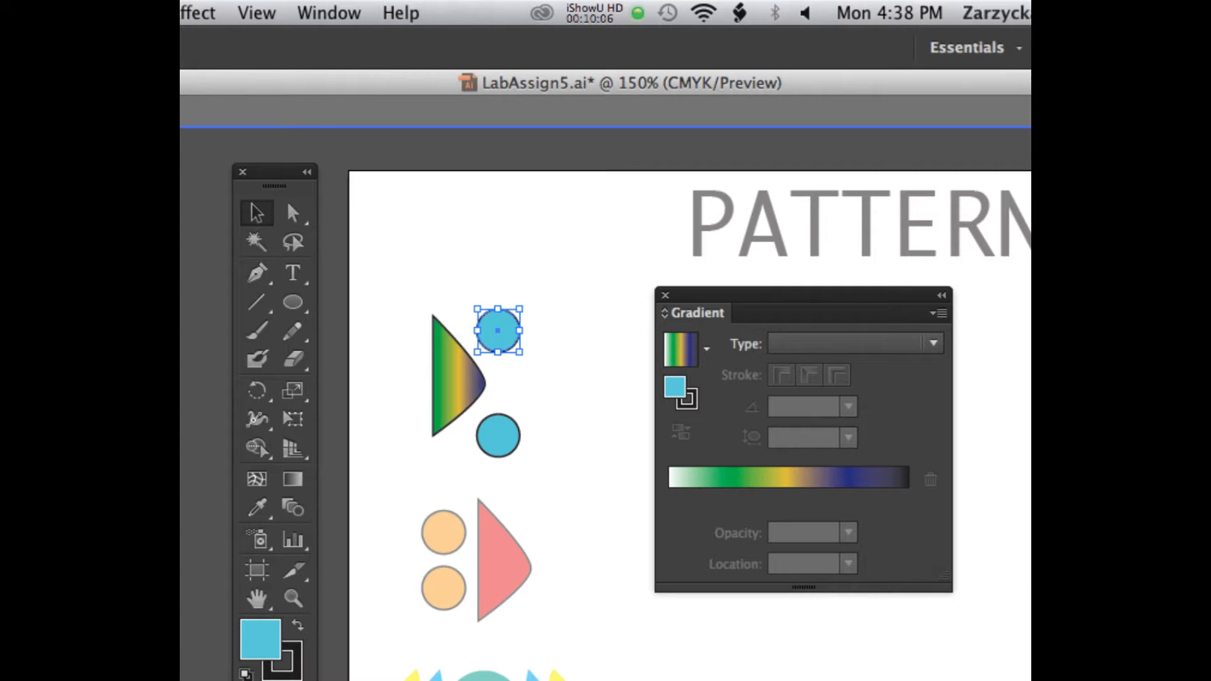
pyautogui.click(747, 498)
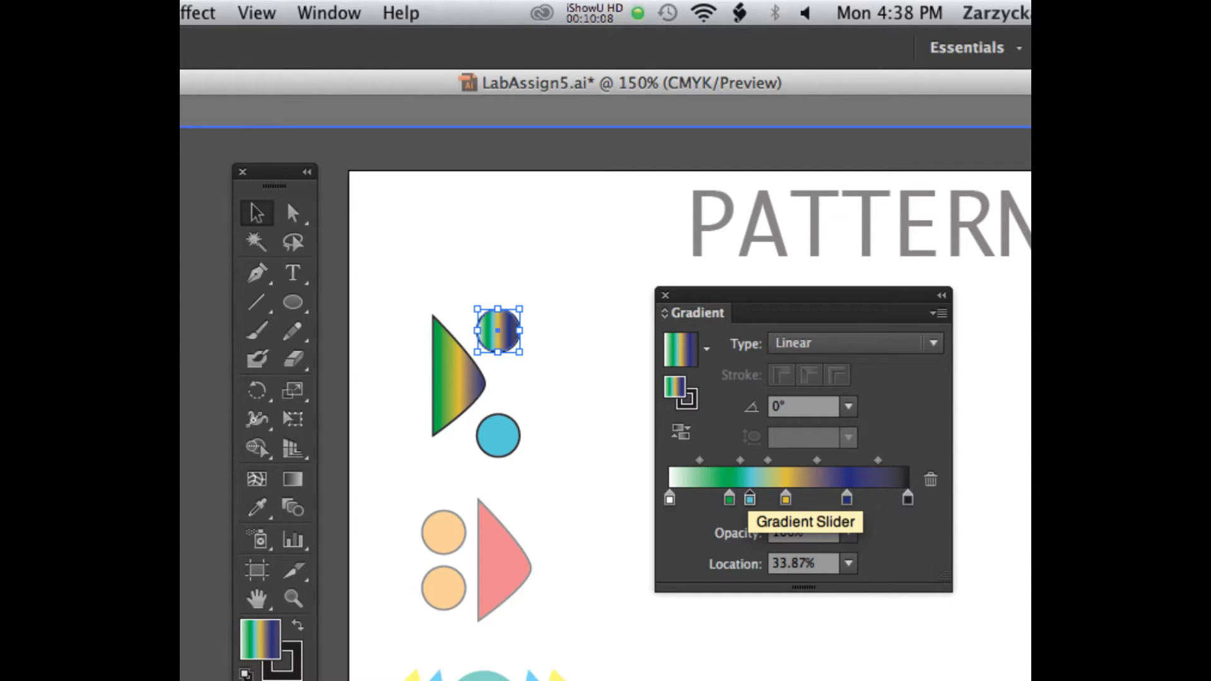
pyautogui.press('super+z')
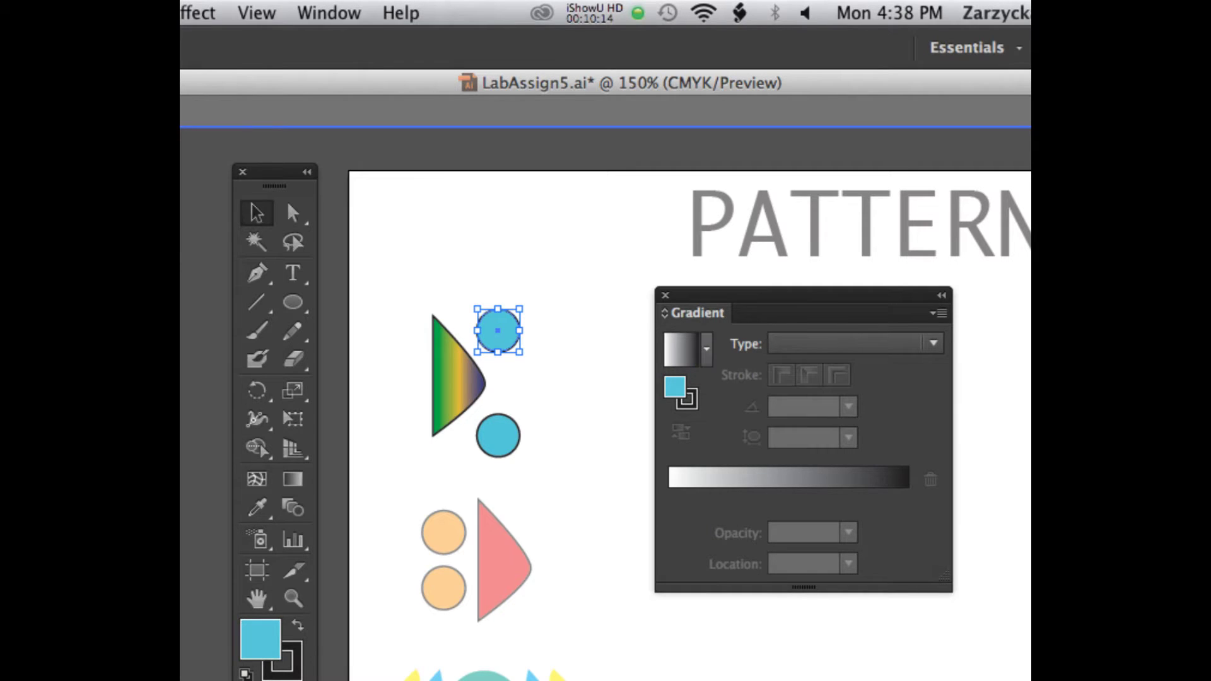
# - Try the preset white-to-black linear gradient on the upper circle and revert it to solid blue
pyautogui.click(706, 348)
pyautogui.click(574, 395)
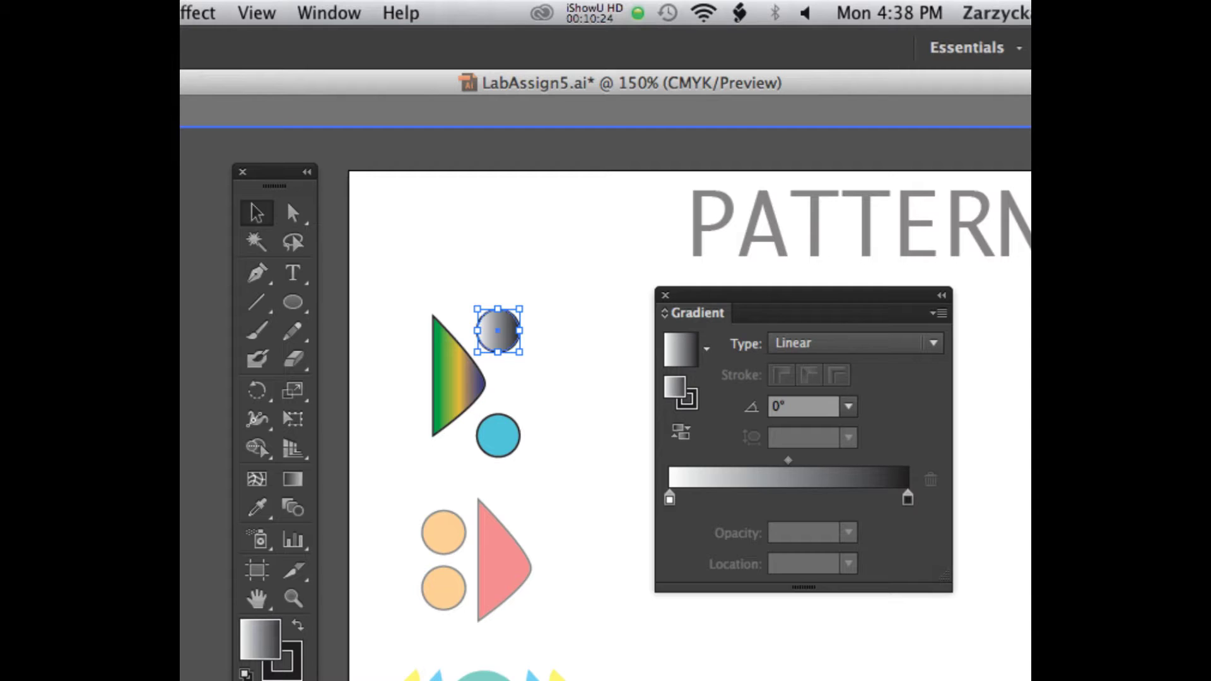
pyautogui.press(',')
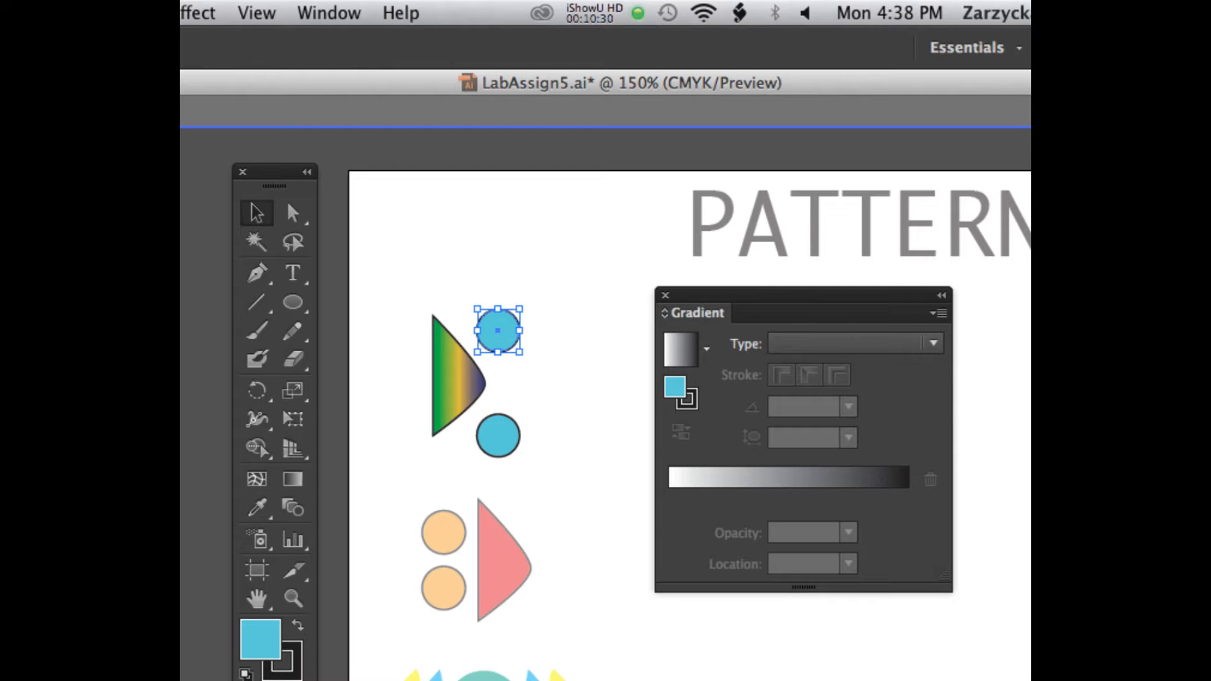
# - Deselect the upper circle and load the preset white-to-black linear gradient as the current fill
pyautogui.press('super+shift+a')
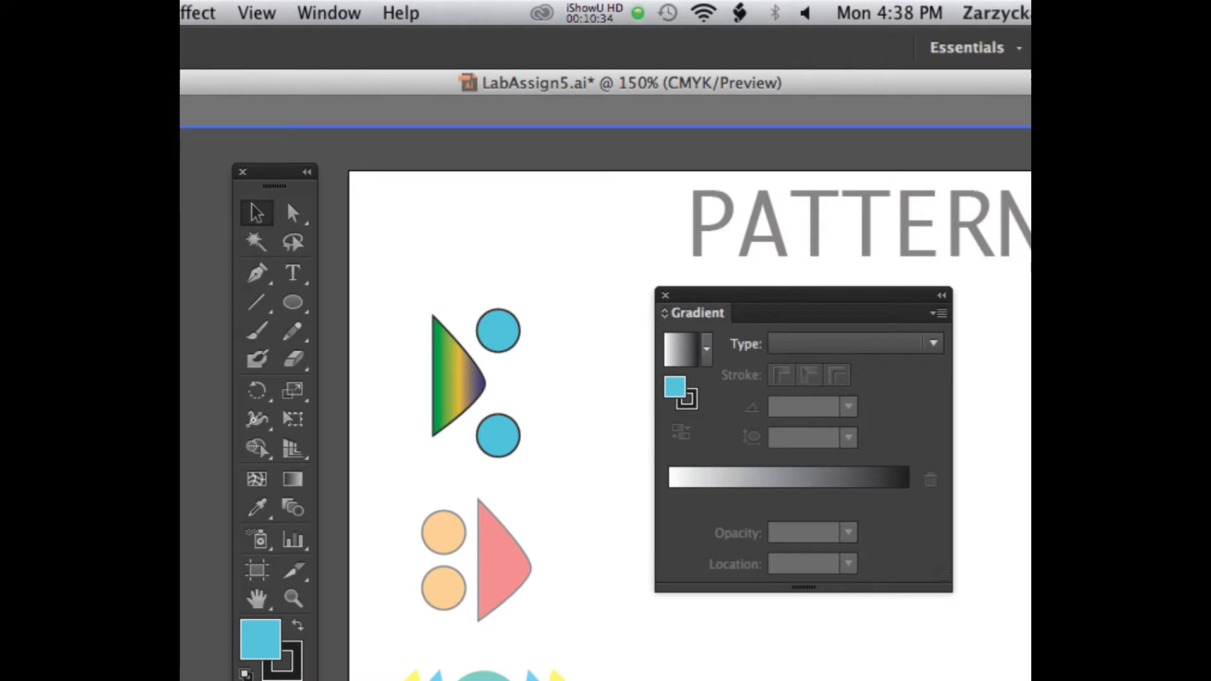
pyautogui.click(707, 348)
pyautogui.click(601, 395)
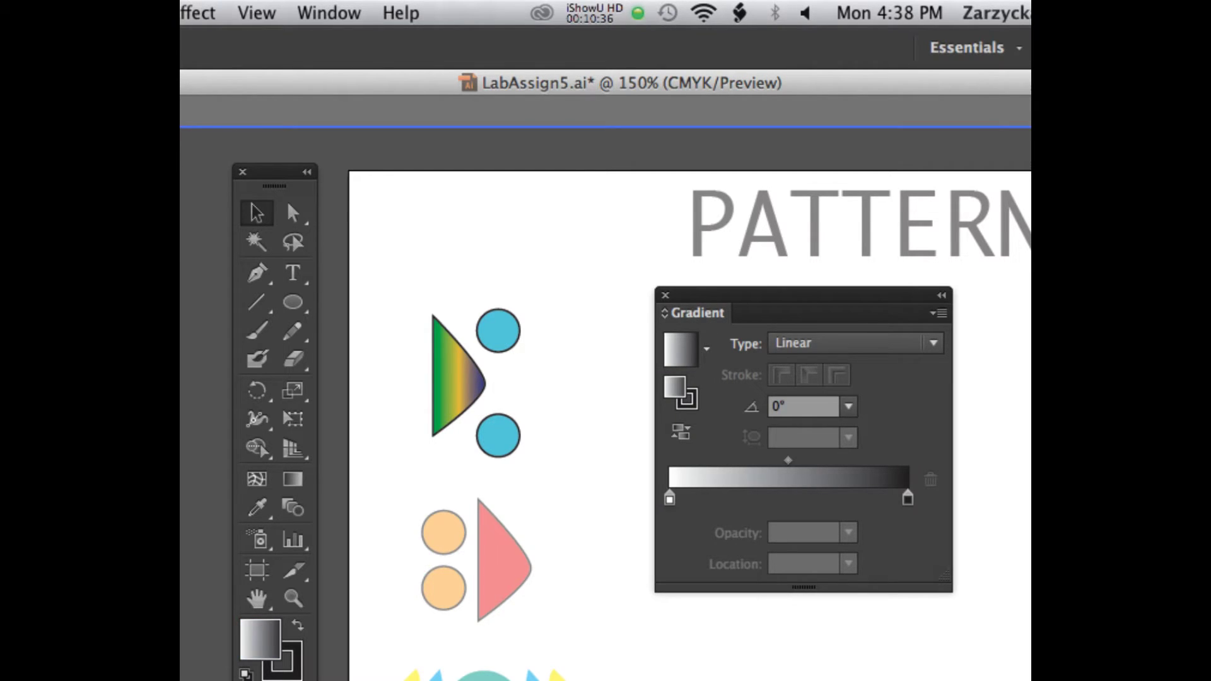
# - Give the upper blue circle a radial gradient with its blue added as a middle stop at 48.21%
pyautogui.click(498, 331)
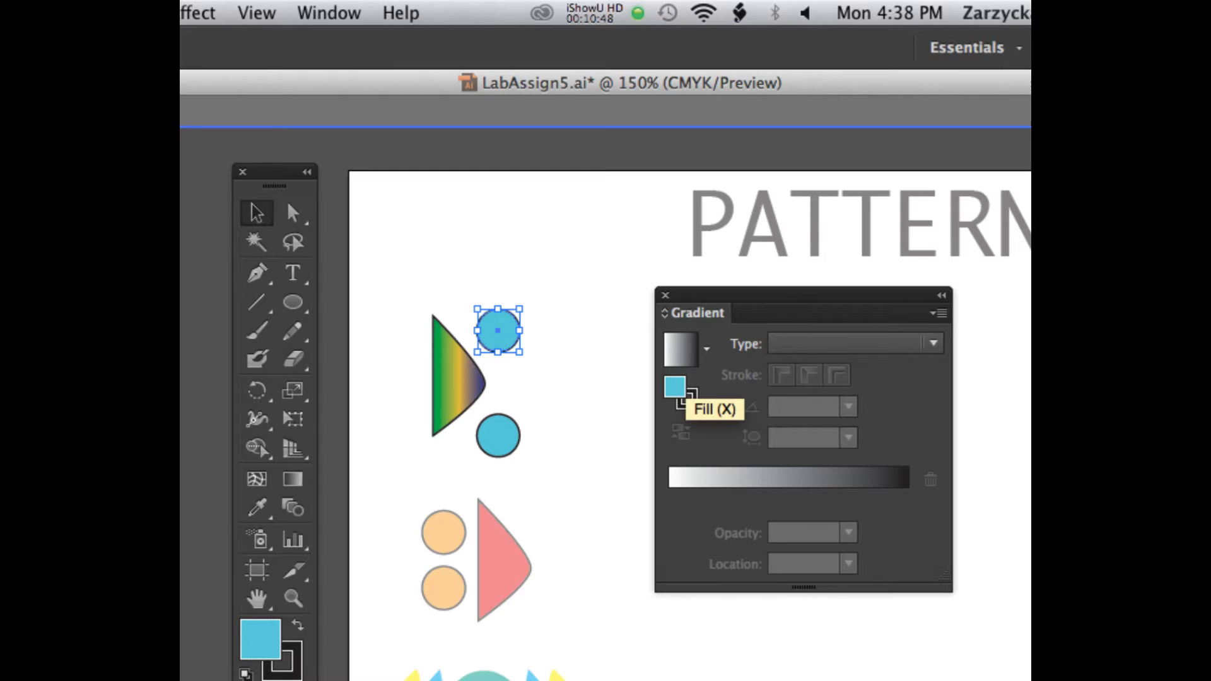
pyautogui.click(783, 492)
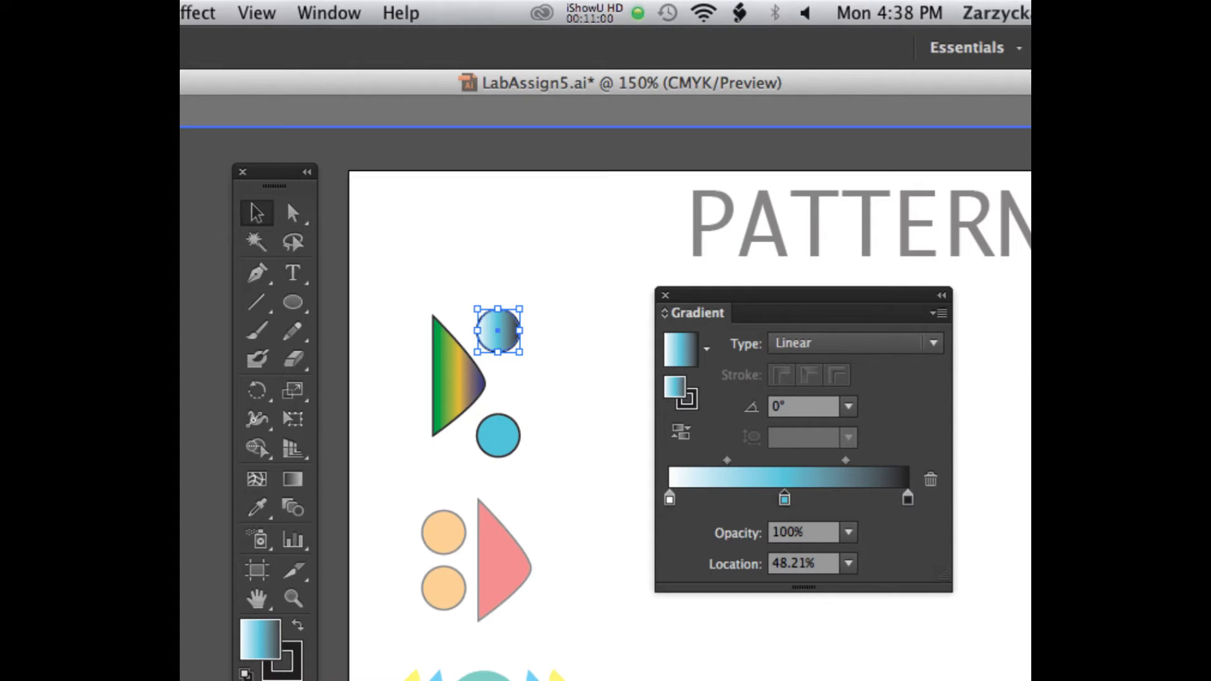
pyautogui.click(855, 344)
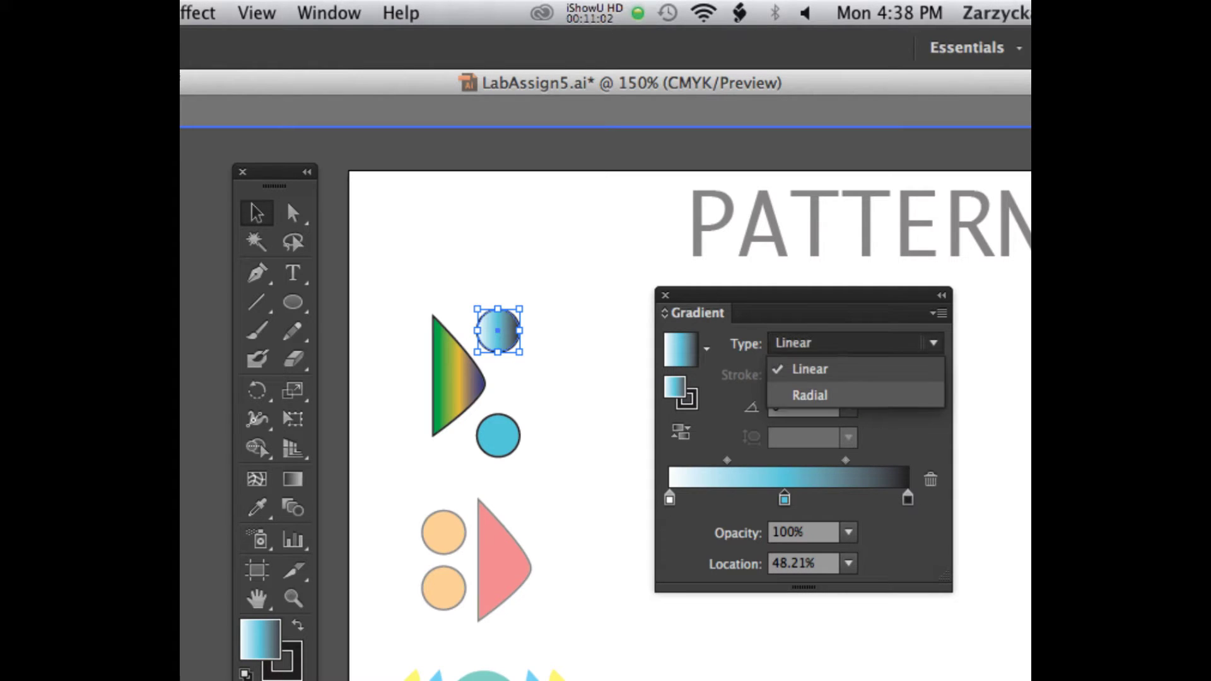
pyautogui.click(809, 395)
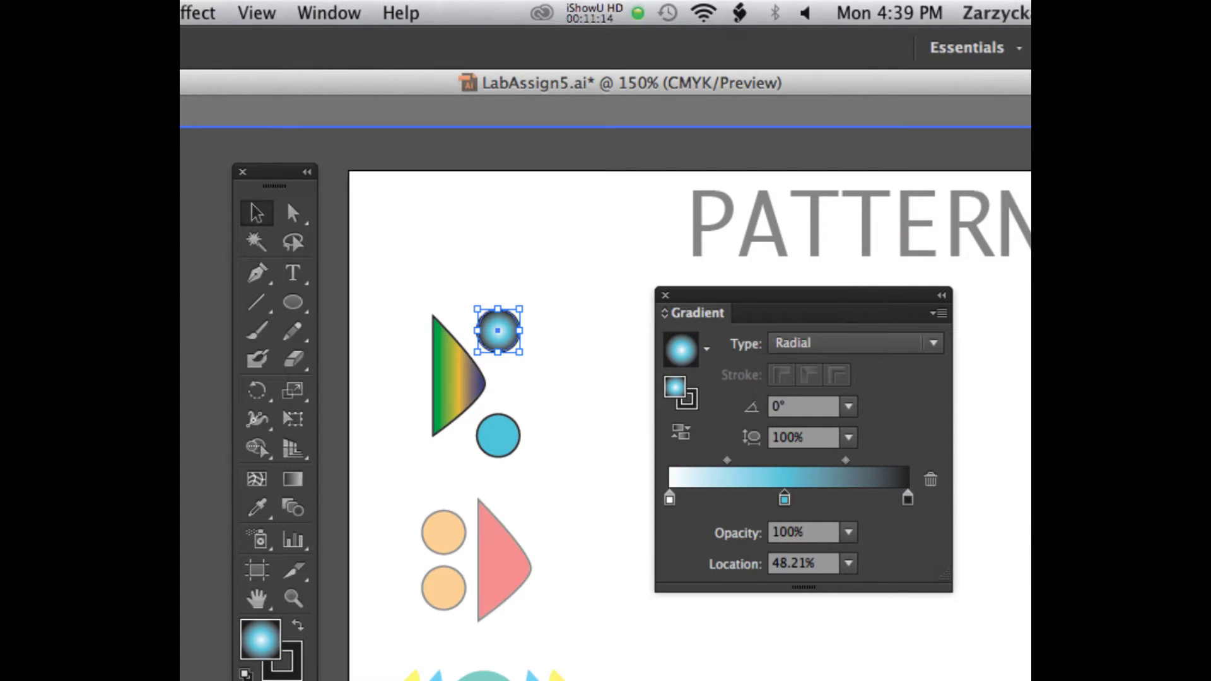
# - Add a pink stop between the gradient's white and blue stops, coloured C 6.67, M 100, Y 23.92, K 0
pyautogui.doubleClick(728, 499)
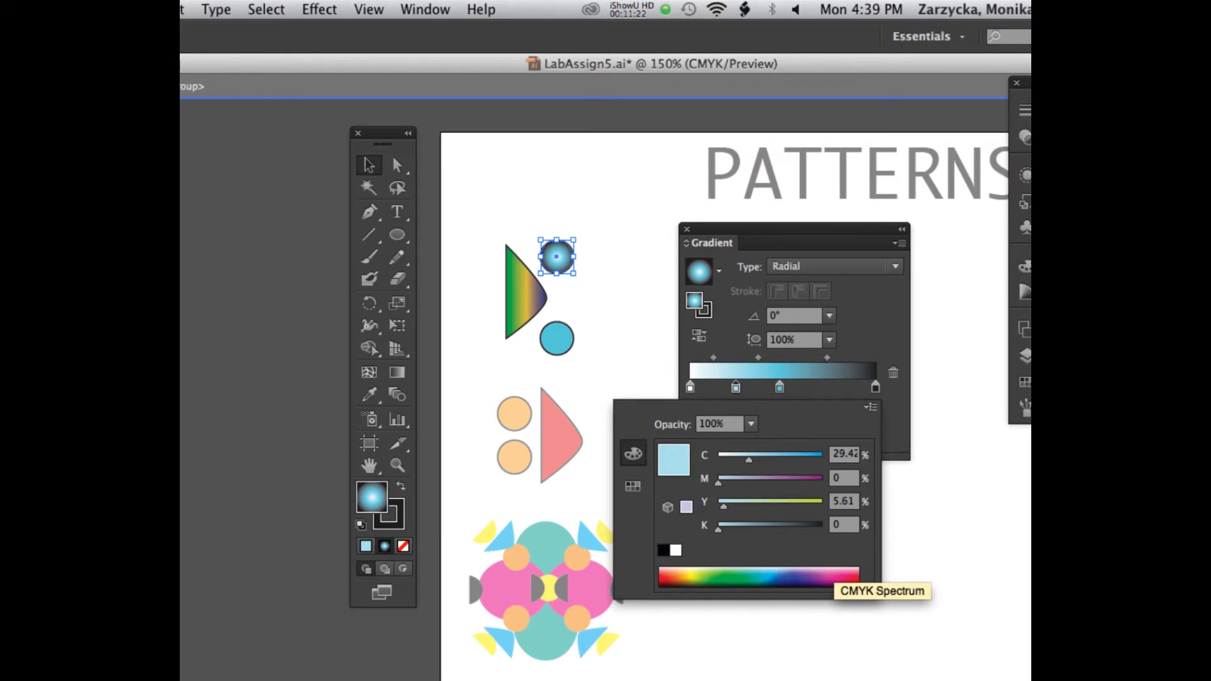
pyautogui.click(834, 576)
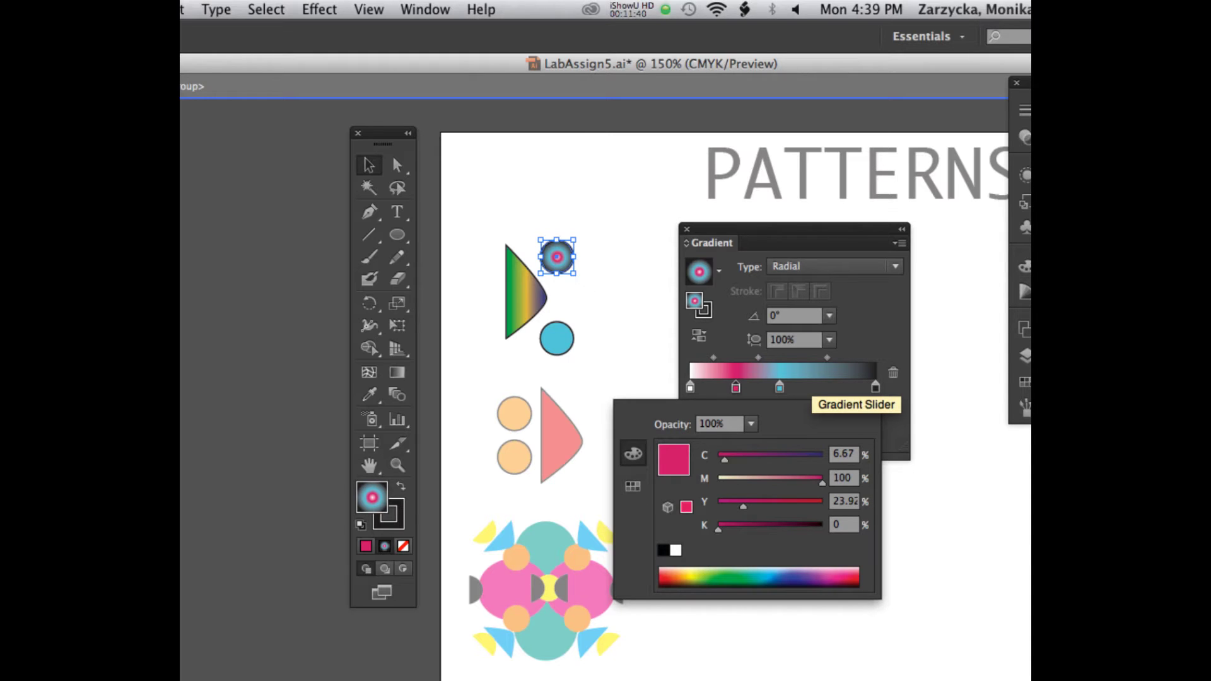
pyautogui.press('Escape')
# - Add a yellow stop at 74.52% with C 7.84, M 0, Y 100, K 0, and deselect the upper circle
pyautogui.click(828, 385)
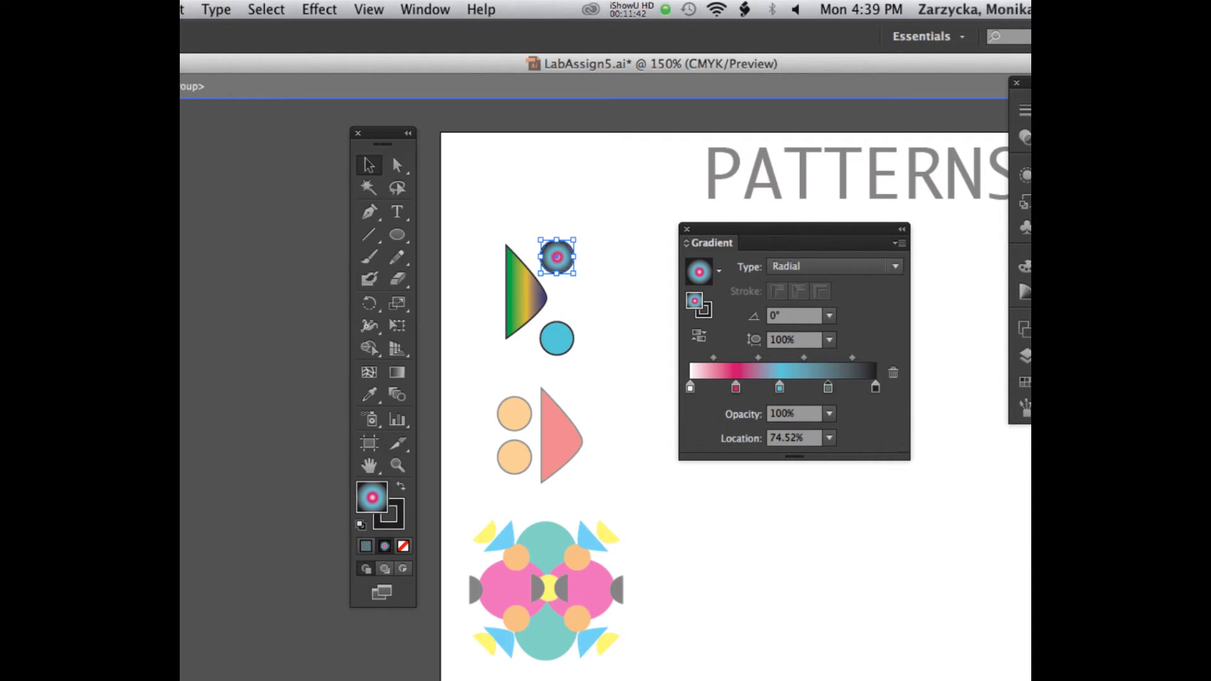
pyautogui.doubleClick(828, 387)
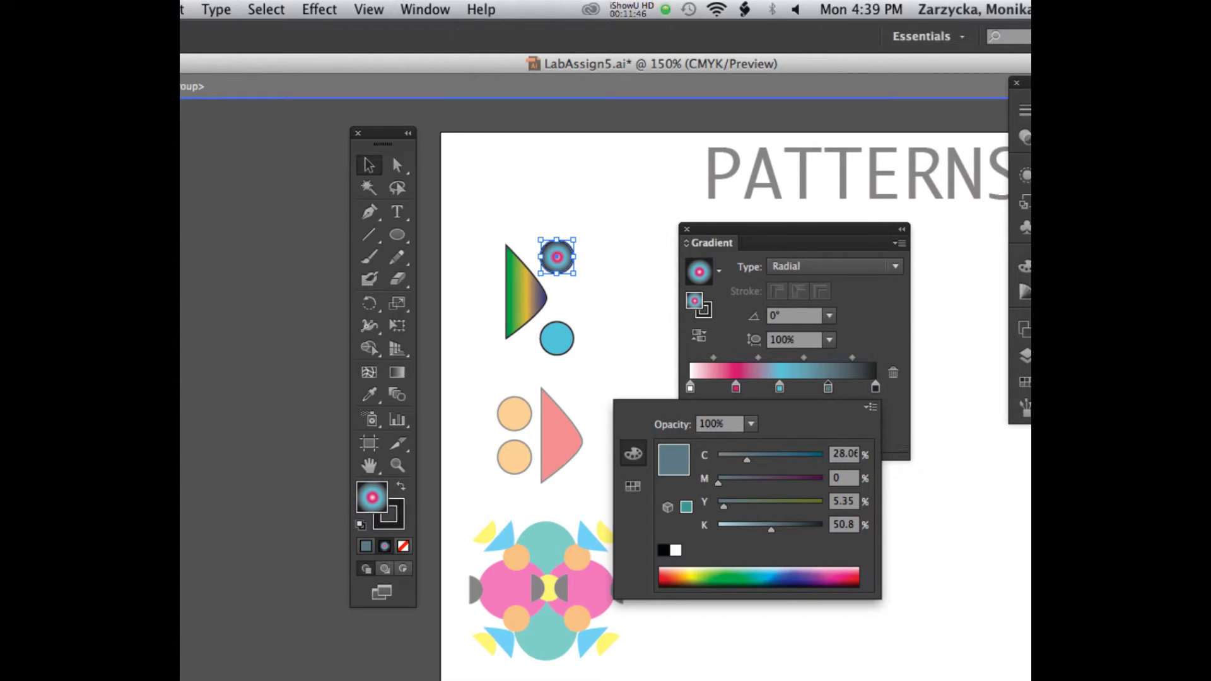
pyautogui.click(693, 576)
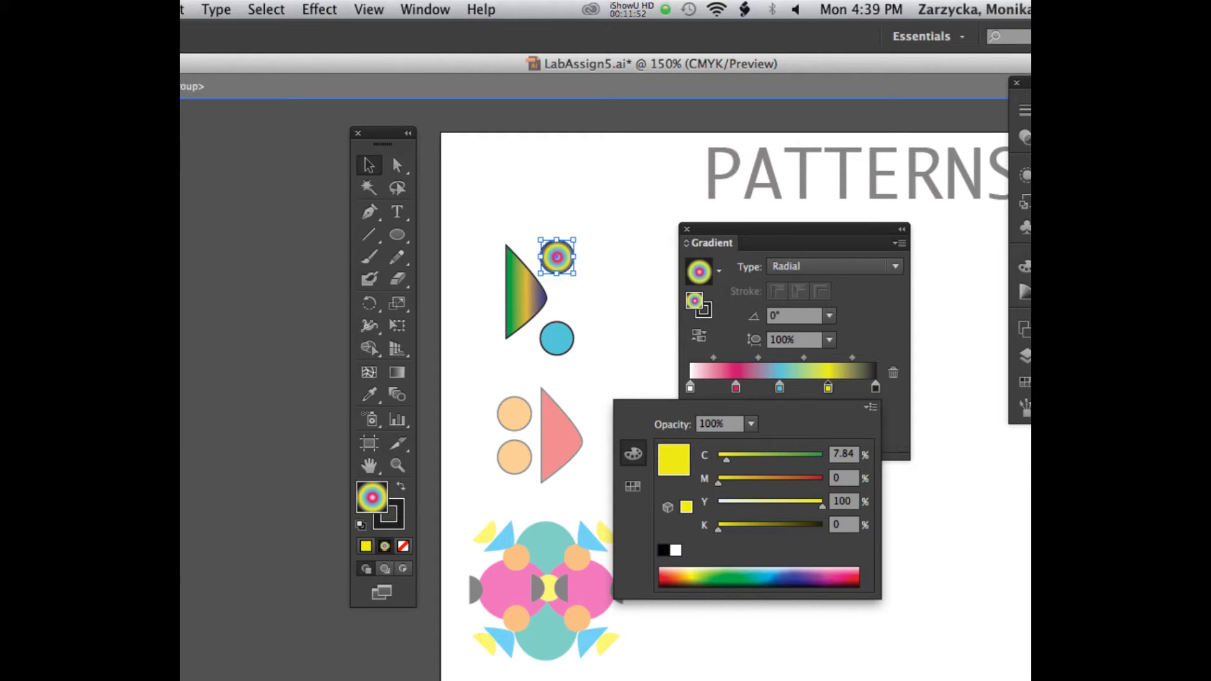
pyautogui.press('Escape')
pyautogui.press('super+shift+a')
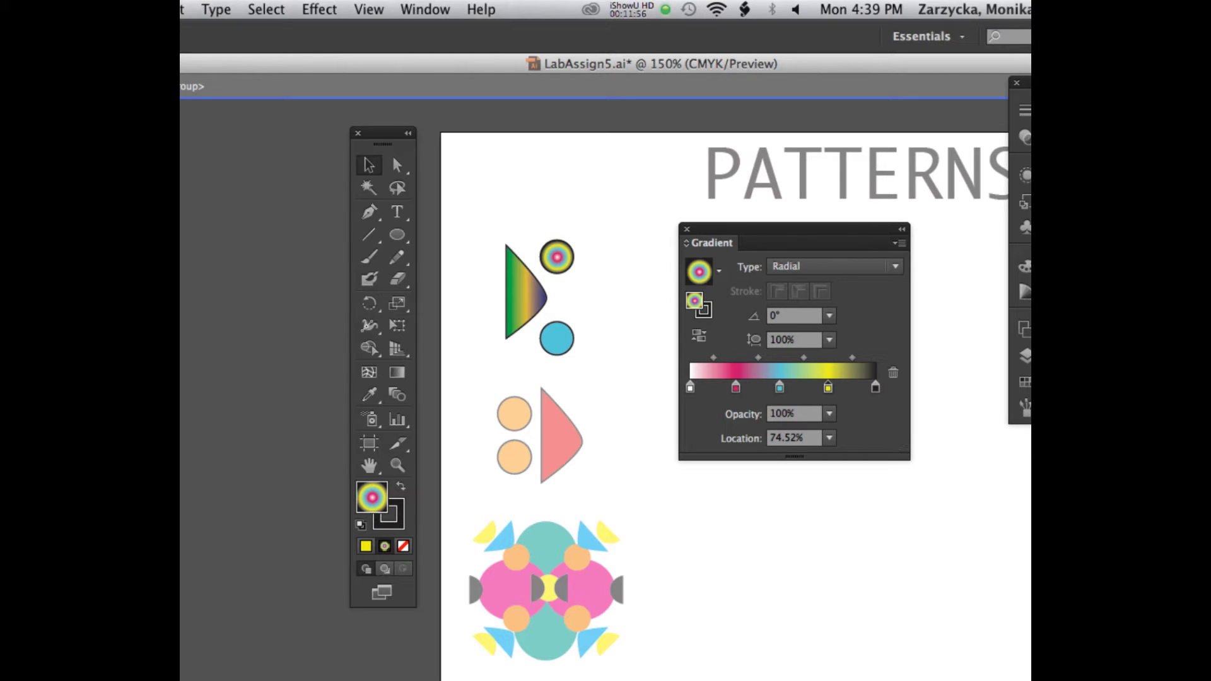
# - Save the upper circle's multicolour radial gradient as a new swatch
pyautogui.click(557, 257)
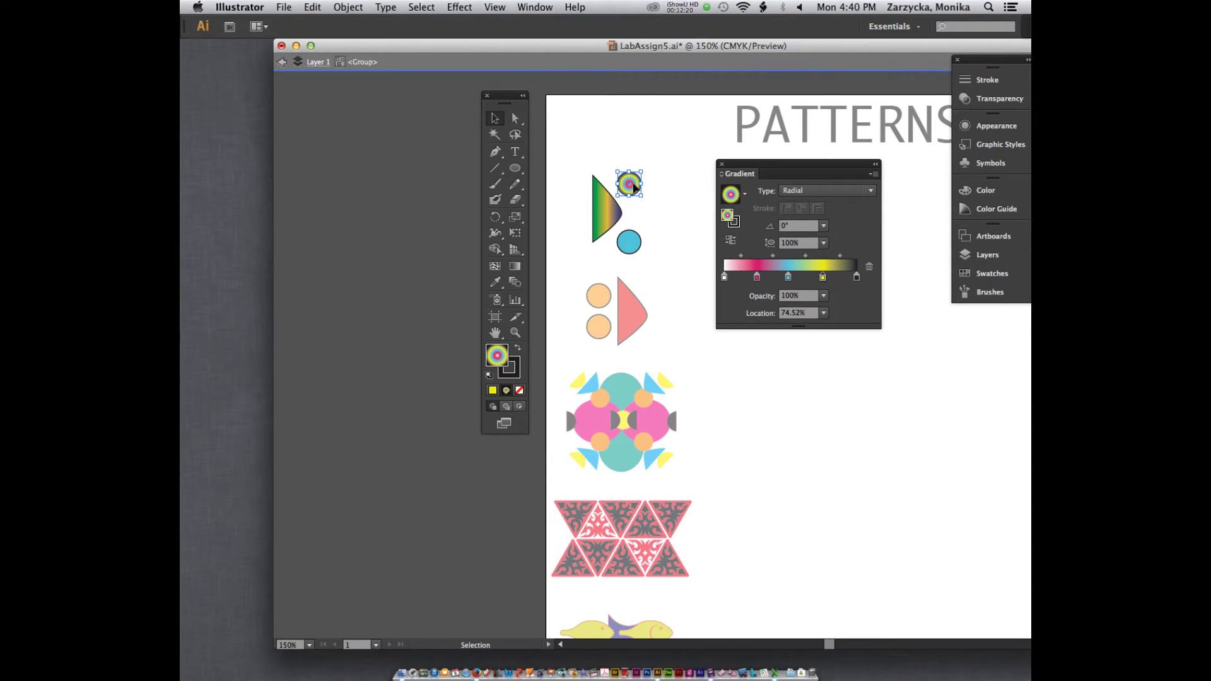
pyautogui.moveTo(999, 59); pyautogui.dragTo(954, 62)
pyautogui.moveTo(881, 47); pyautogui.dragTo(759, 53)
pyautogui.moveTo(951, 69); pyautogui.dragTo(950, 65)
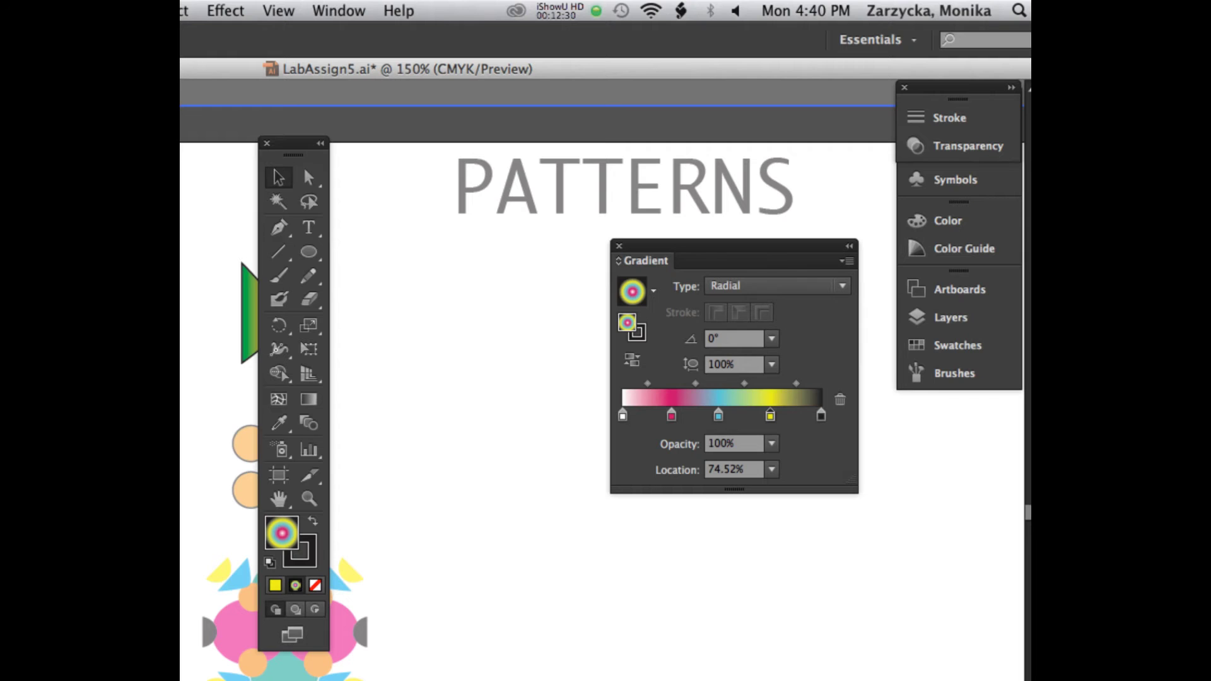
pyautogui.click(339, 11)
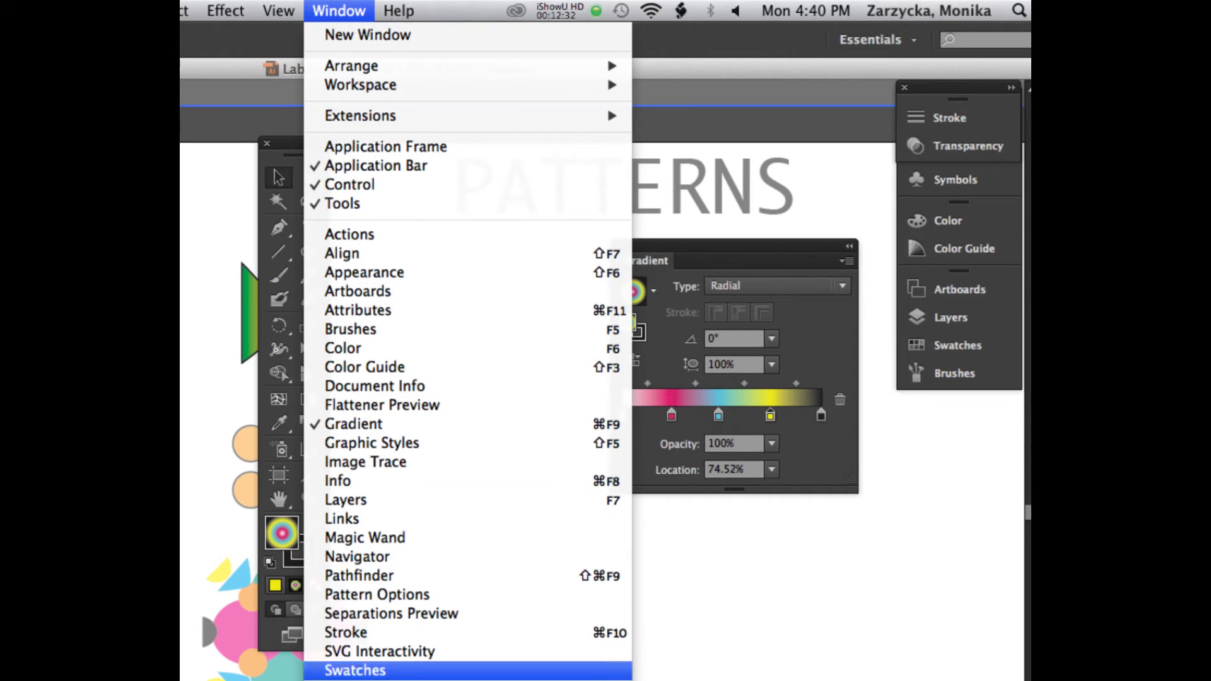
pyautogui.press('Escape')
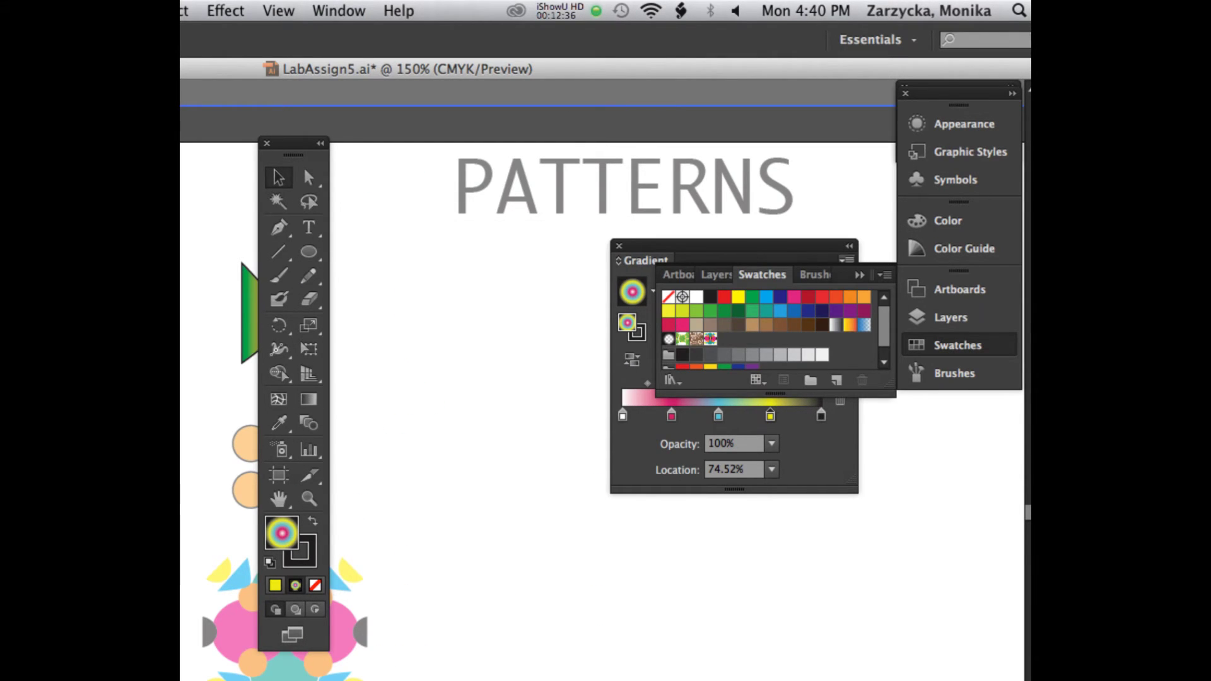
pyautogui.moveTo(734, 245); pyautogui.dragTo(528, 255)
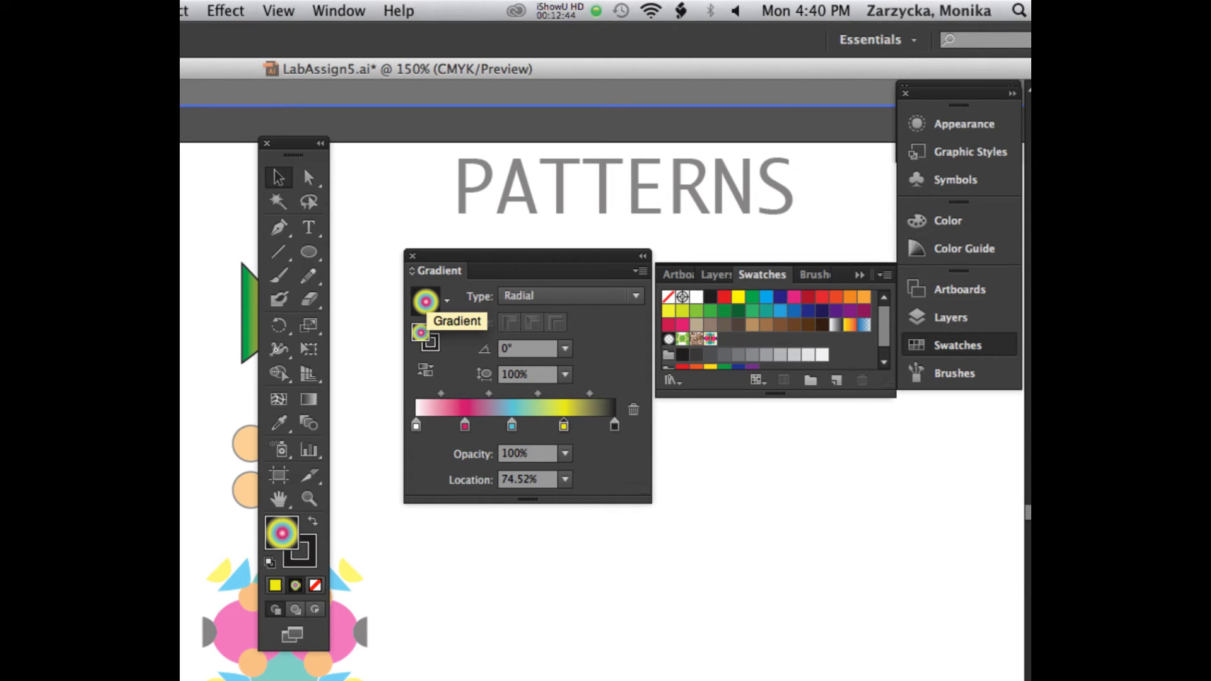
pyautogui.moveTo(426, 302); pyautogui.dragTo(722, 347)
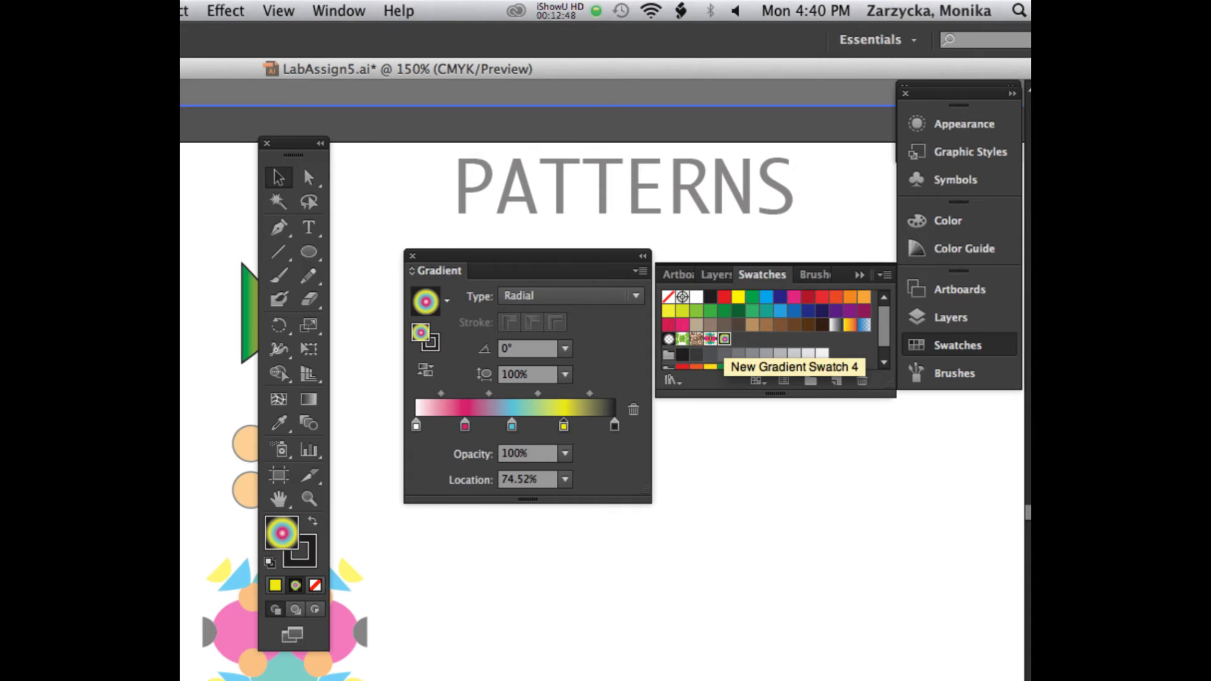
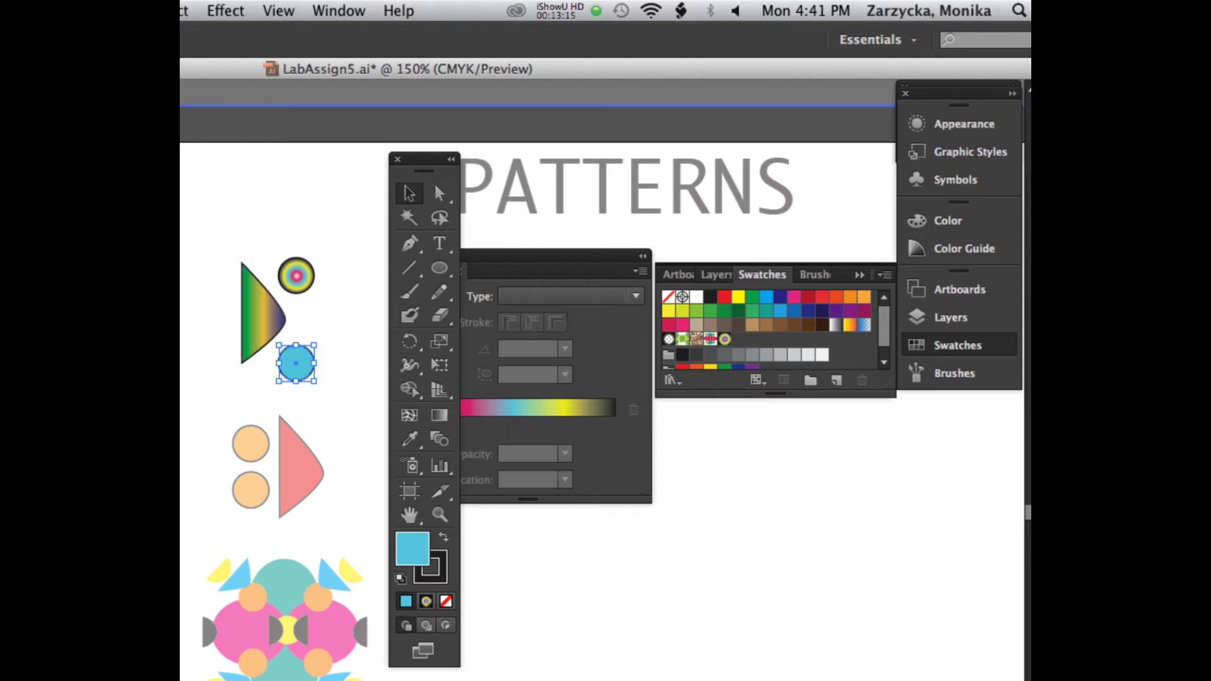
# - Fill the lower blue circle with the saved multicolour radial gradient swatch and exit group isolation
pyautogui.moveTo(434, 182); pyautogui.dragTo(419, 172)
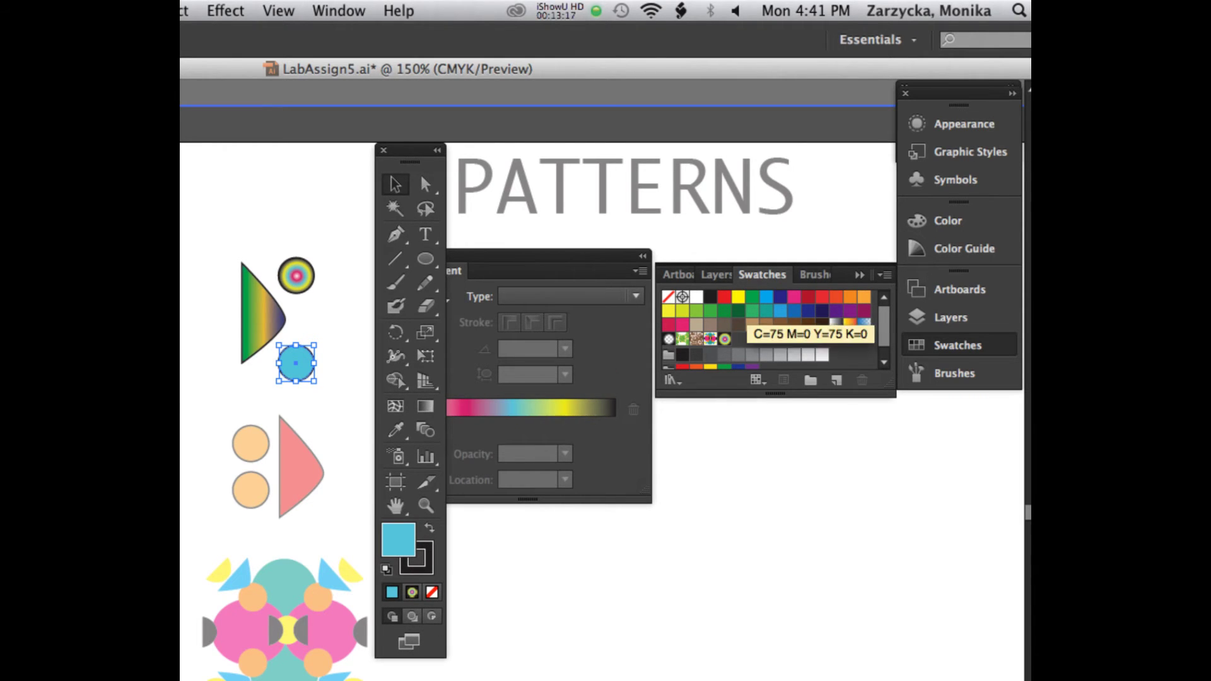
pyautogui.click(725, 339)
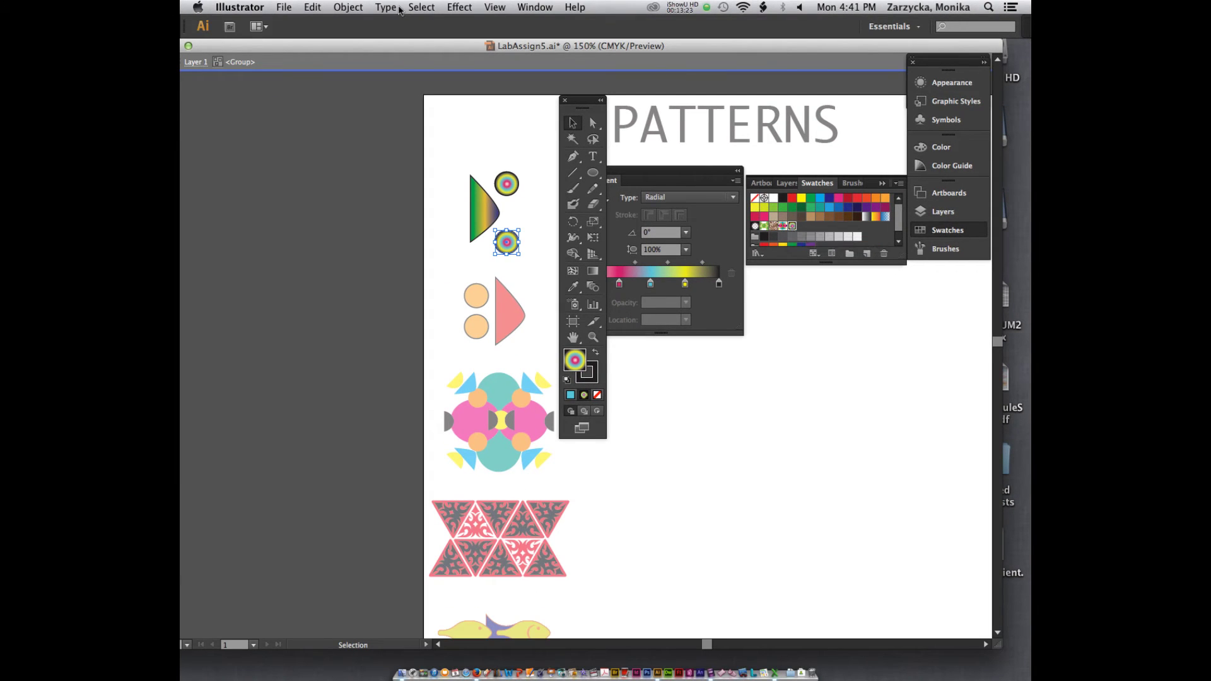
pyautogui.click(193, 62)
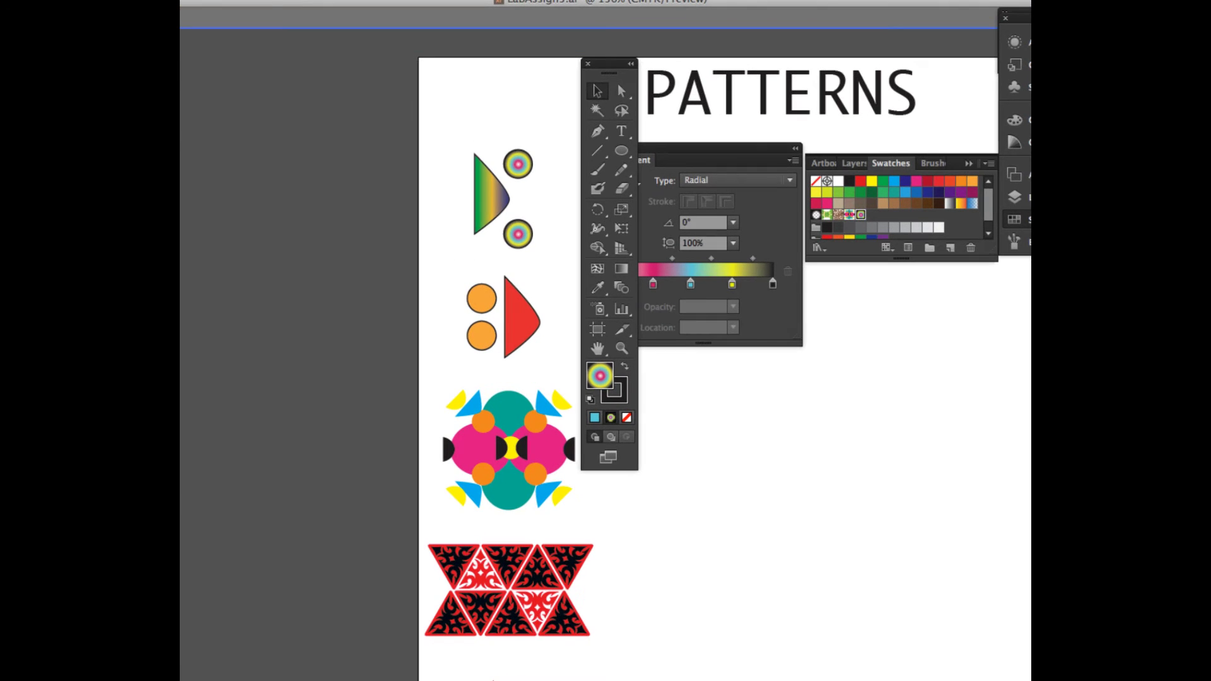
# - Isolate the group of orange circles and red curved triangle, and select its upper circle with the gradient settings uncovered
pyautogui.click(481, 299)
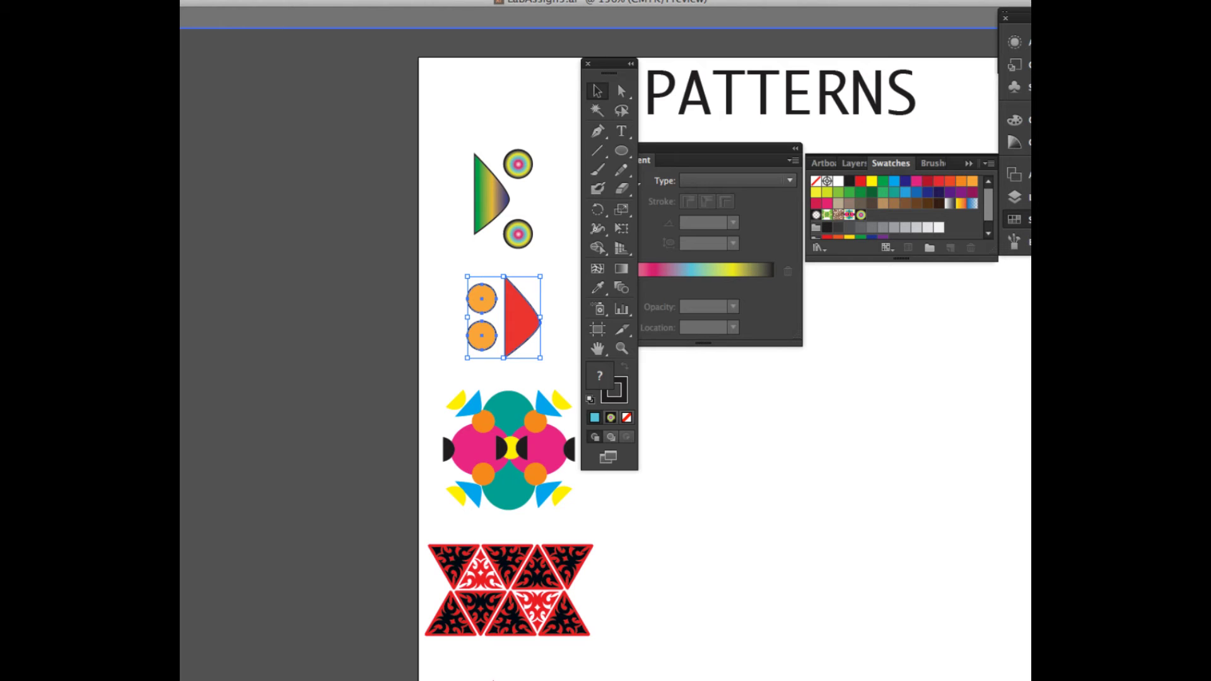
pyautogui.doubleClick(521, 318)
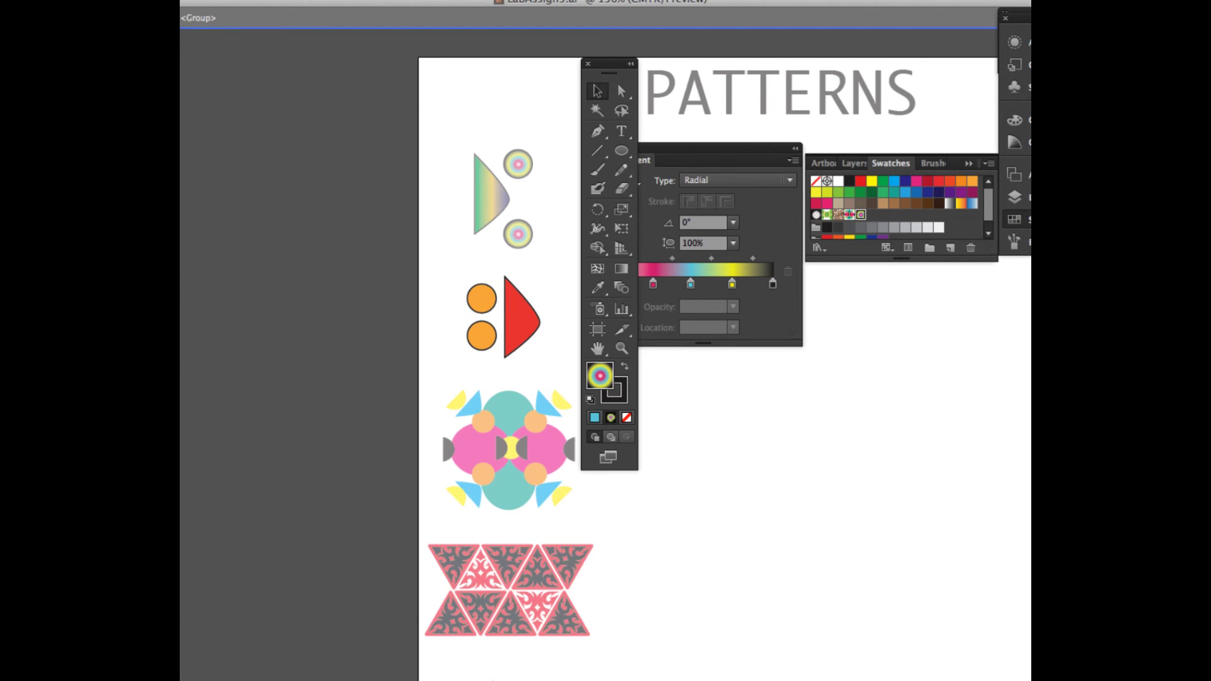
pyautogui.click(481, 298)
pyautogui.moveTo(618, 83); pyautogui.dragTo(875, 302)
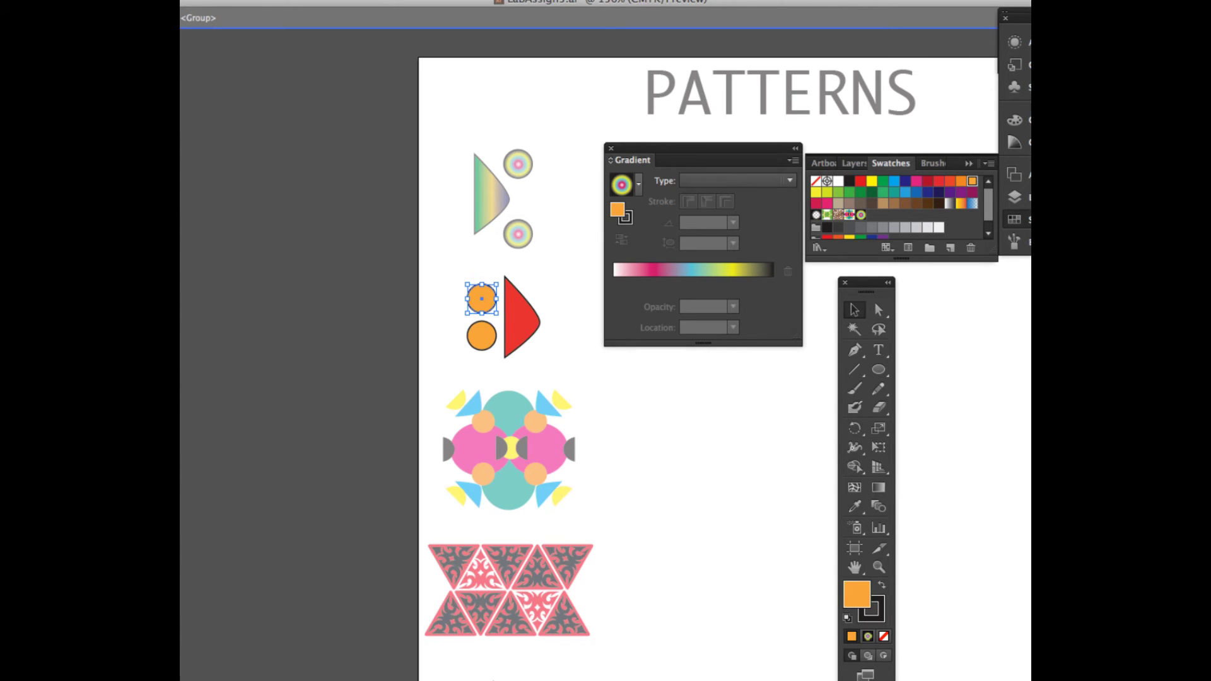
# - Load the preset white-to-black linear gradient as the working gradient, keeping the upper orange circle solid and selected
pyautogui.click(639, 185)
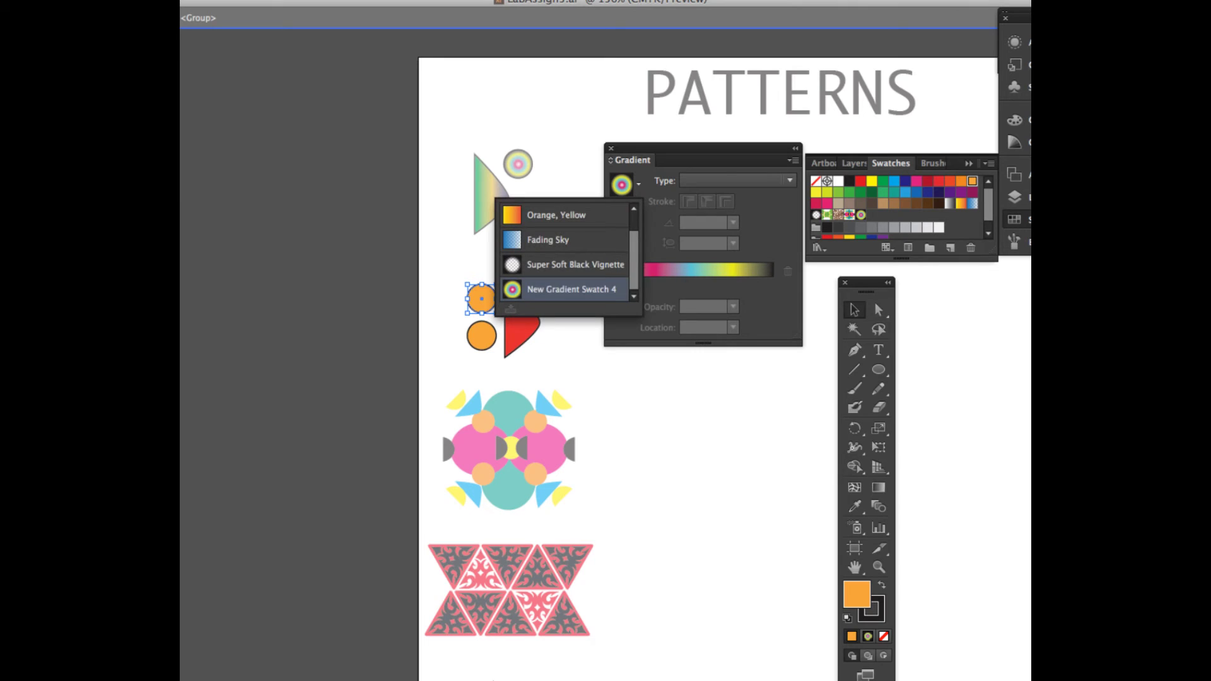
pyautogui.scroll(1, 564, 252)
pyautogui.click(555, 215)
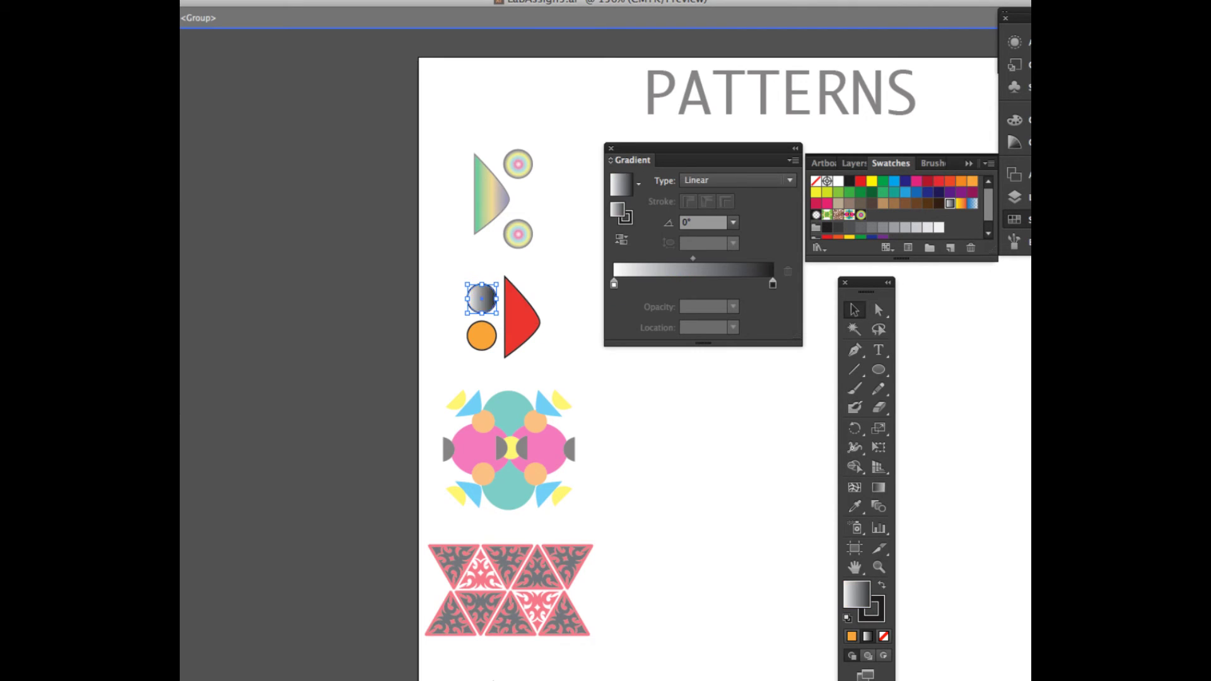
pyautogui.press('super+z')
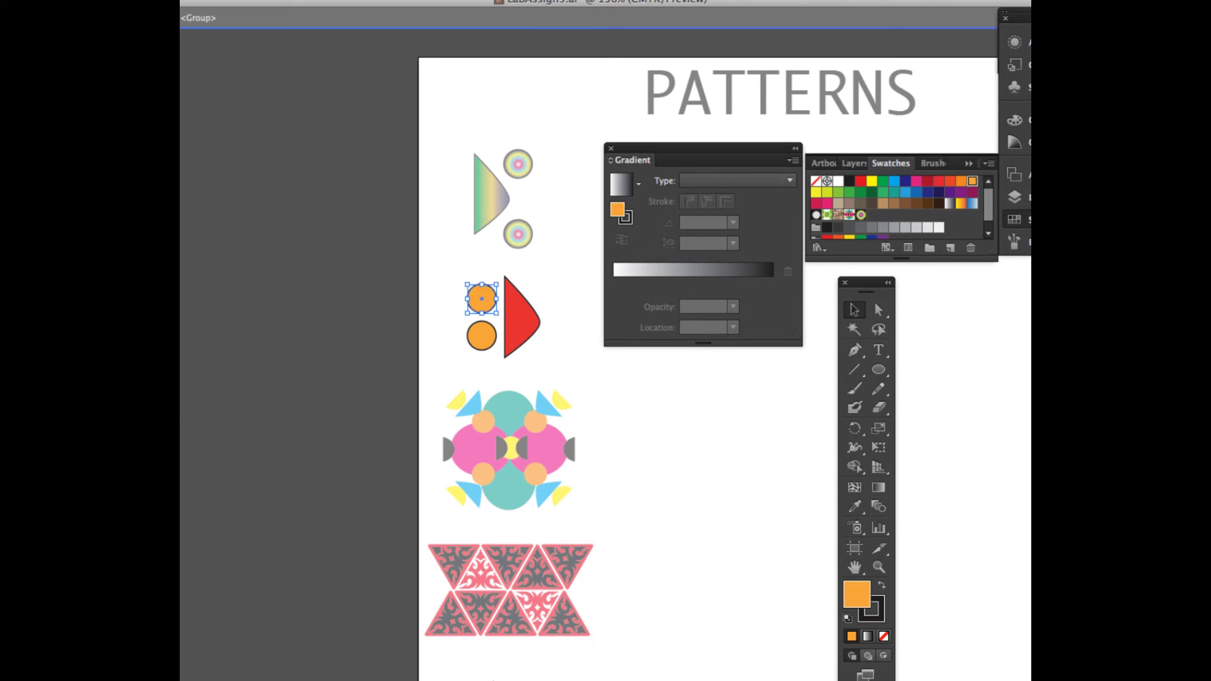
pyautogui.press('super+shift+a')
pyautogui.click(638, 184)
pyautogui.click(555, 215)
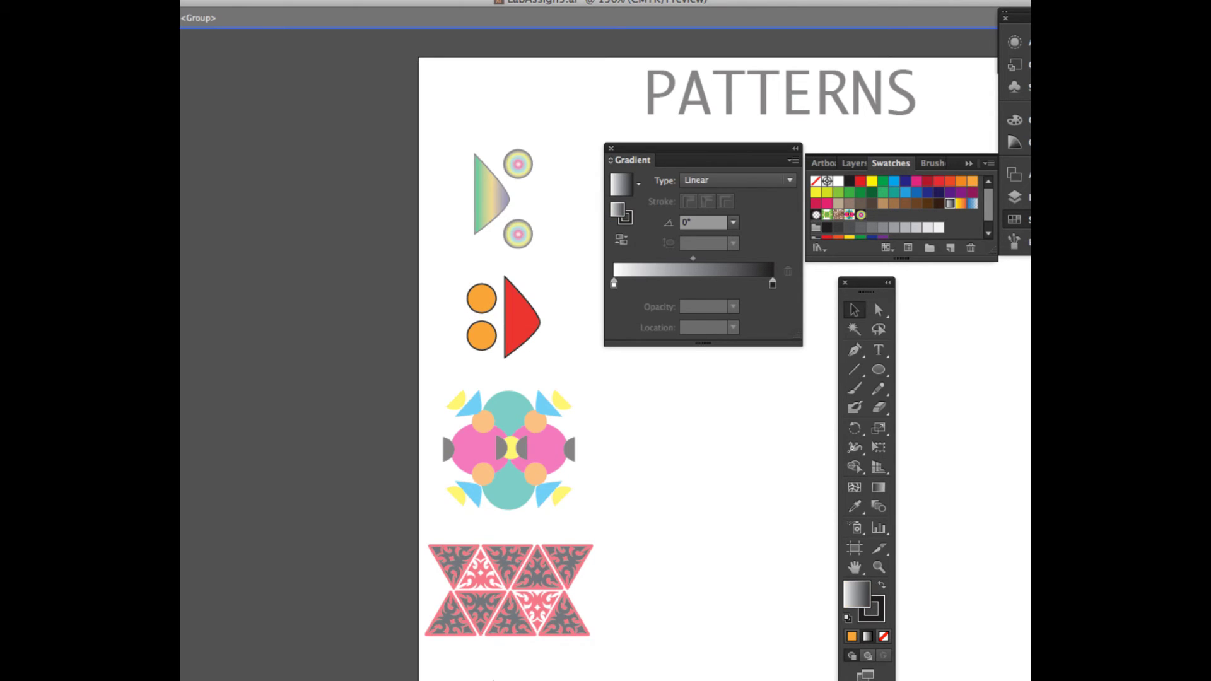
pyautogui.press('super+z')
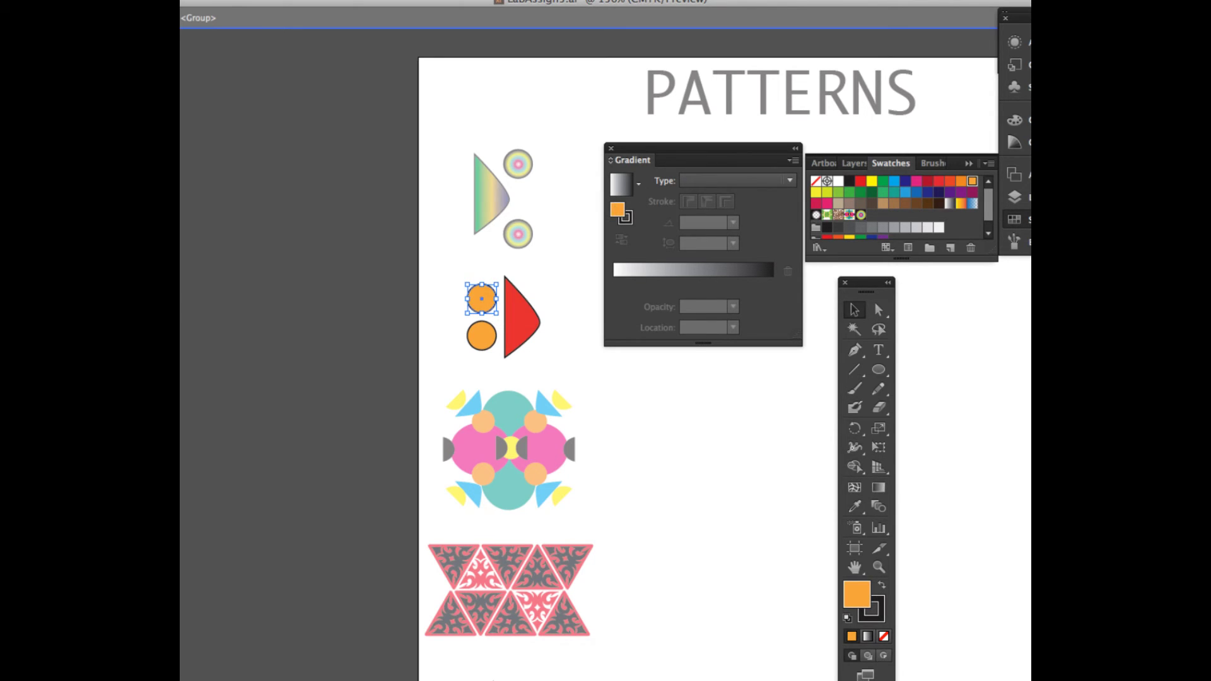
# - Fill the upper orange circle with a radial gradient by adding its orange as a stop at 49.95%
pyautogui.moveTo(618, 210); pyautogui.dragTo(693, 284)
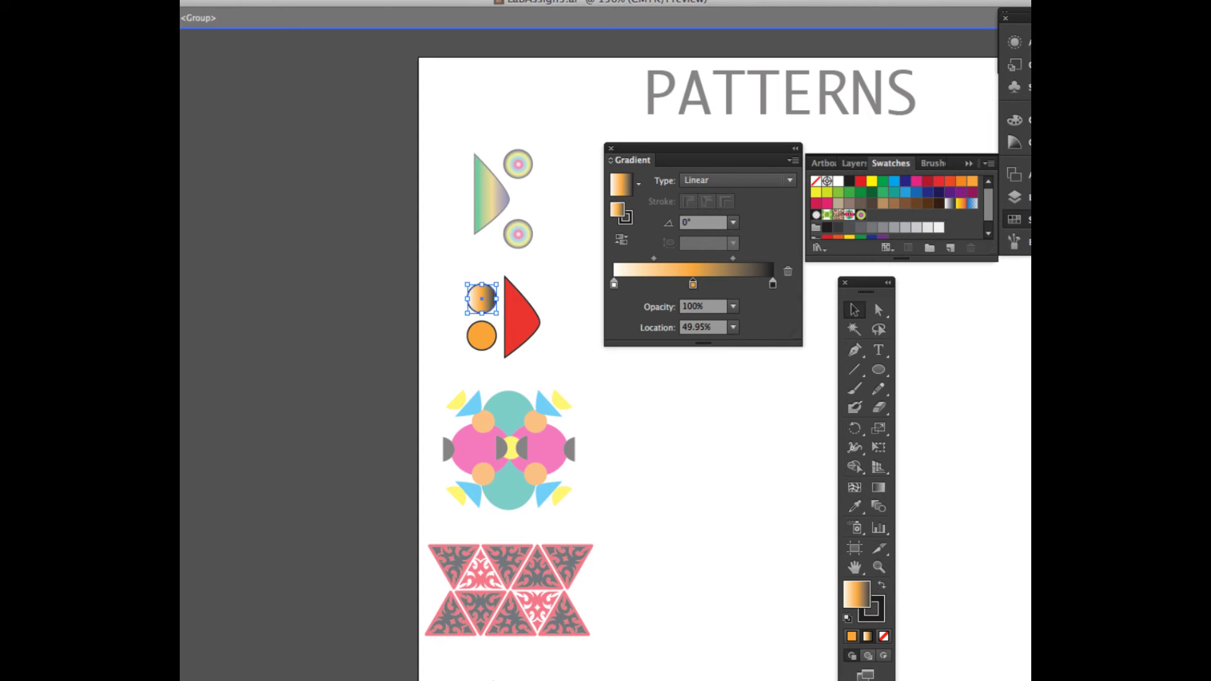
pyautogui.click(736, 180)
pyautogui.click(703, 213)
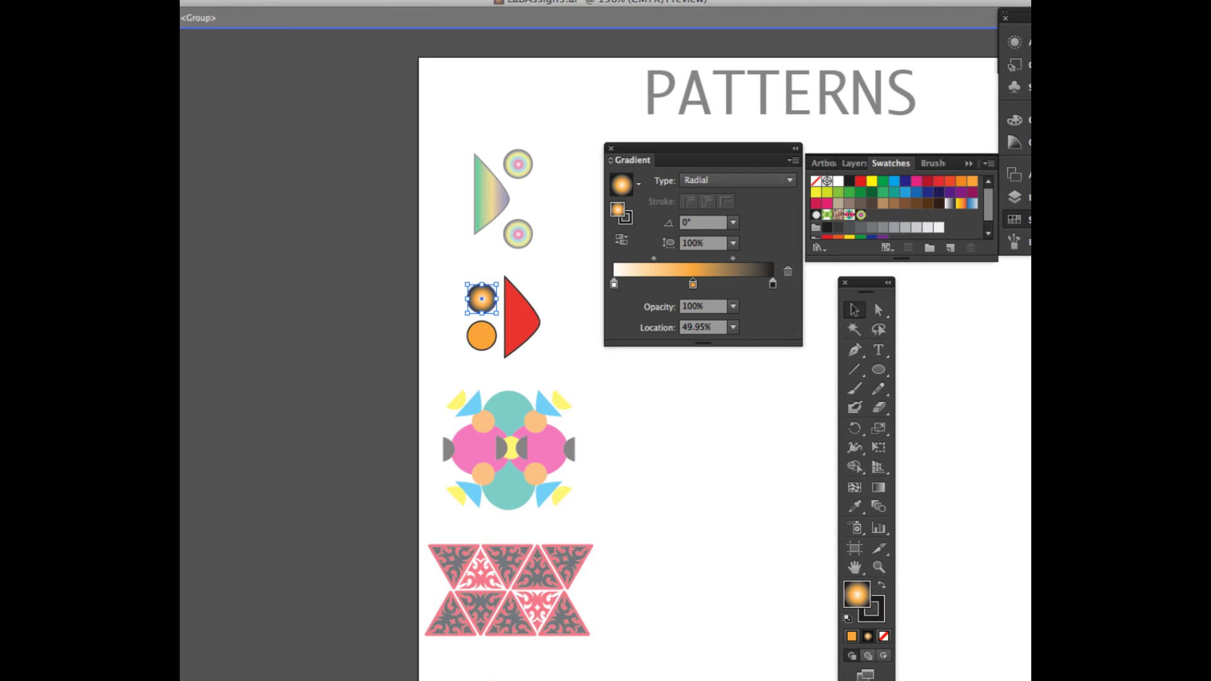
# - Add a blue stop at 27.69% between the white and orange stops, coloured C 93.33, M 41.18, Y 0, K 0
pyautogui.click(658, 284)
pyautogui.doubleClick(658, 284)
pyautogui.click(618, 447)
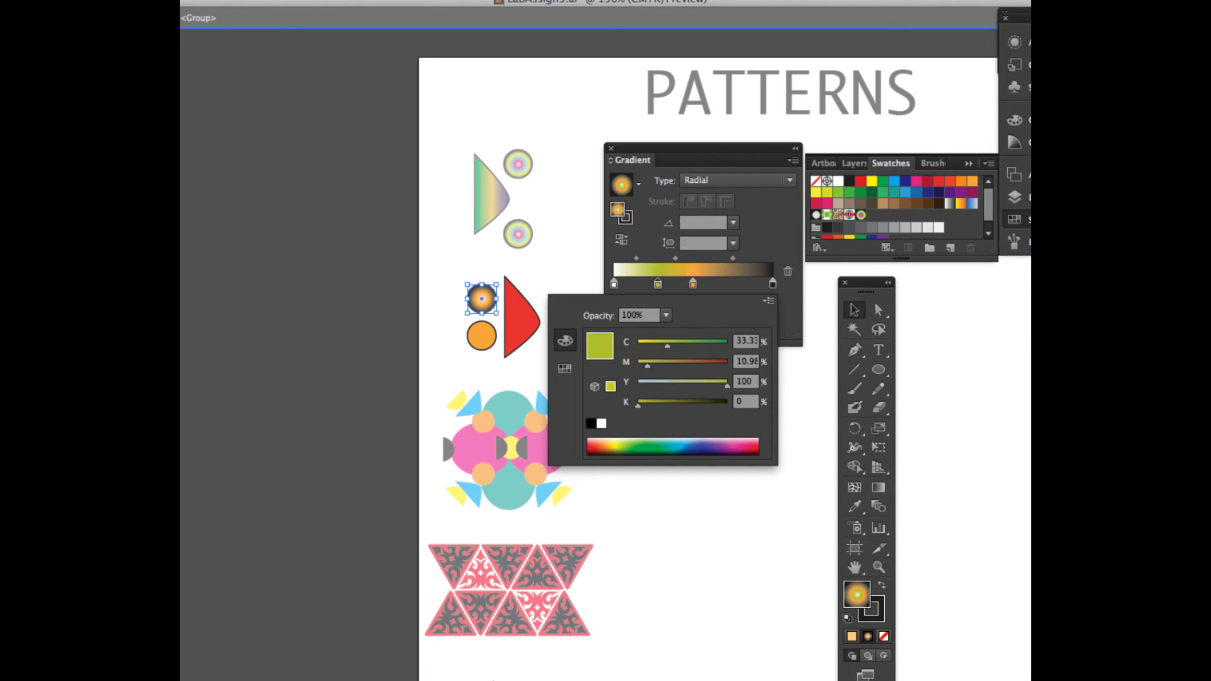
pyautogui.click(686, 446)
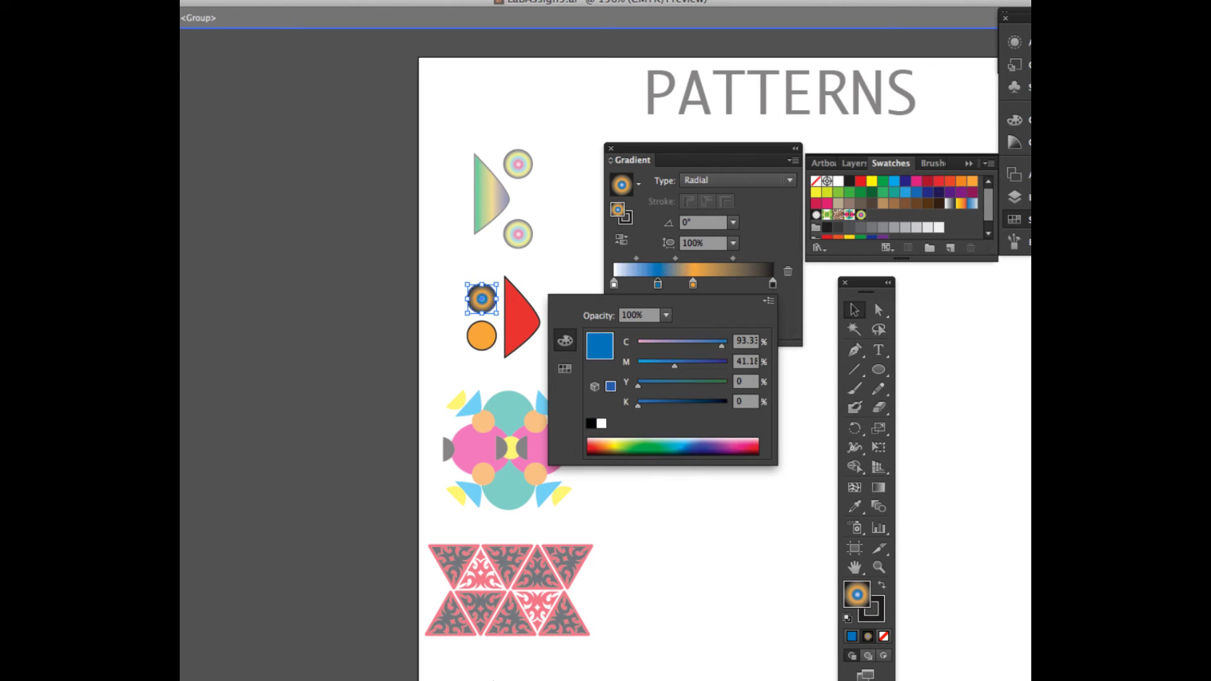
# - Recolour the gradient's black end stop to cyan with C 84.31, M 0, Y 6.27, K 0
pyautogui.click(733, 284)
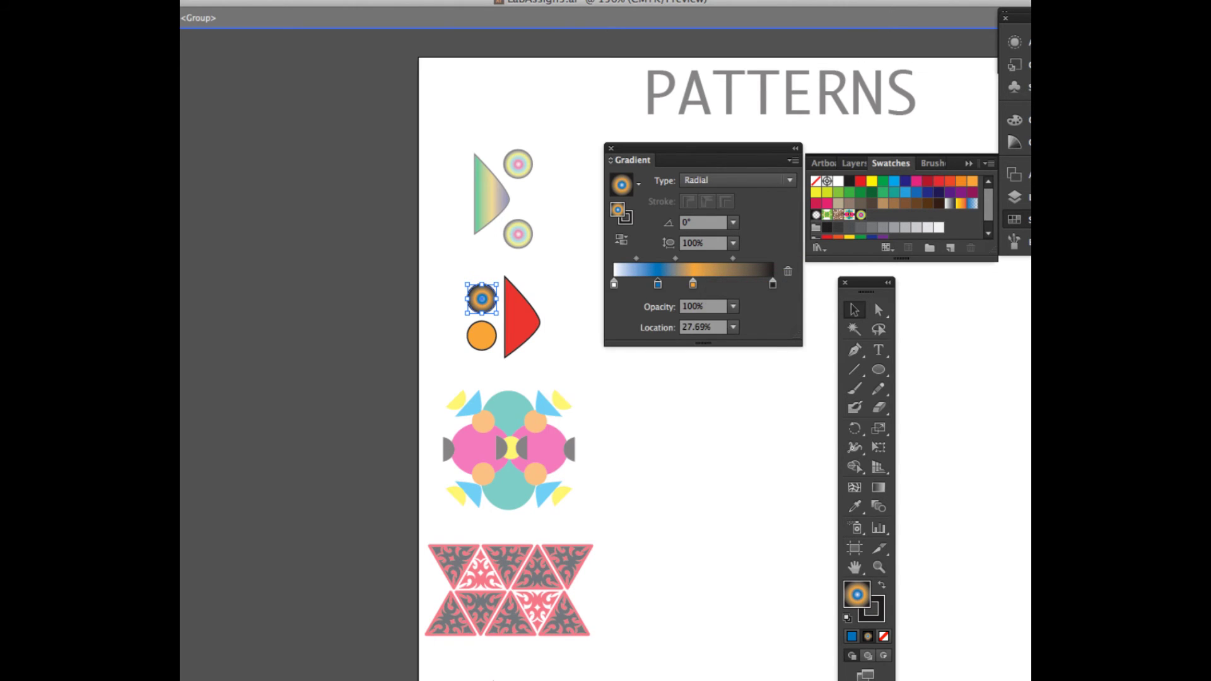
pyautogui.doubleClick(733, 284)
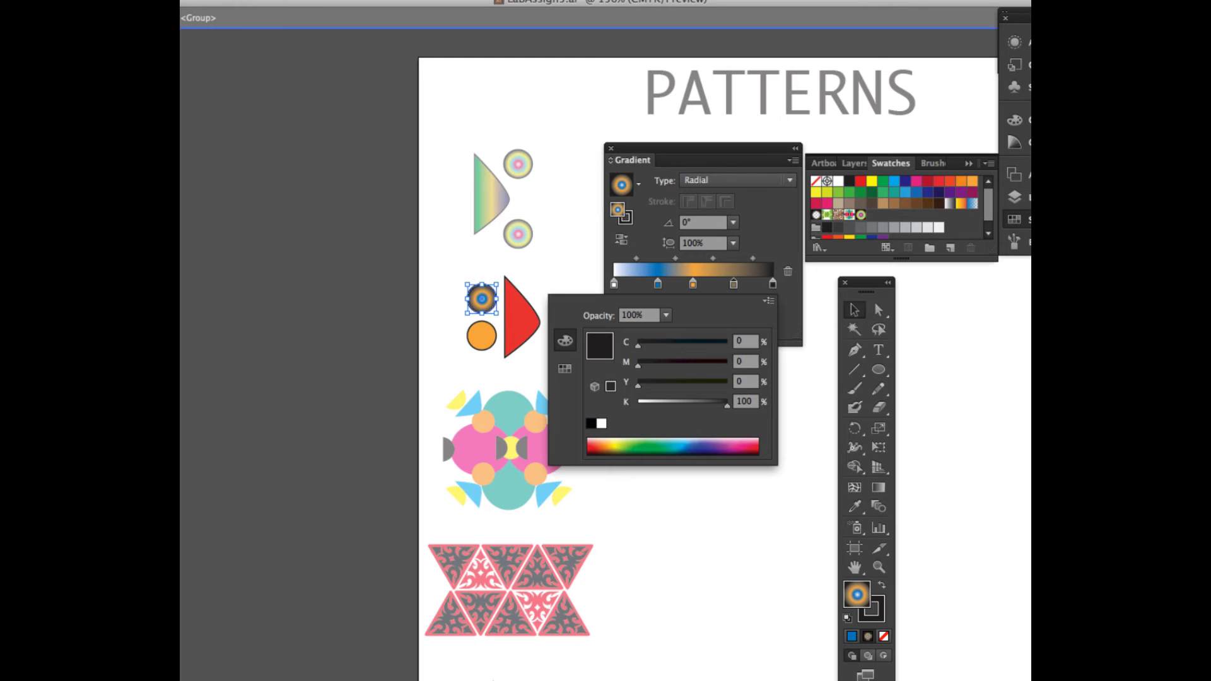
pyautogui.click(675, 446)
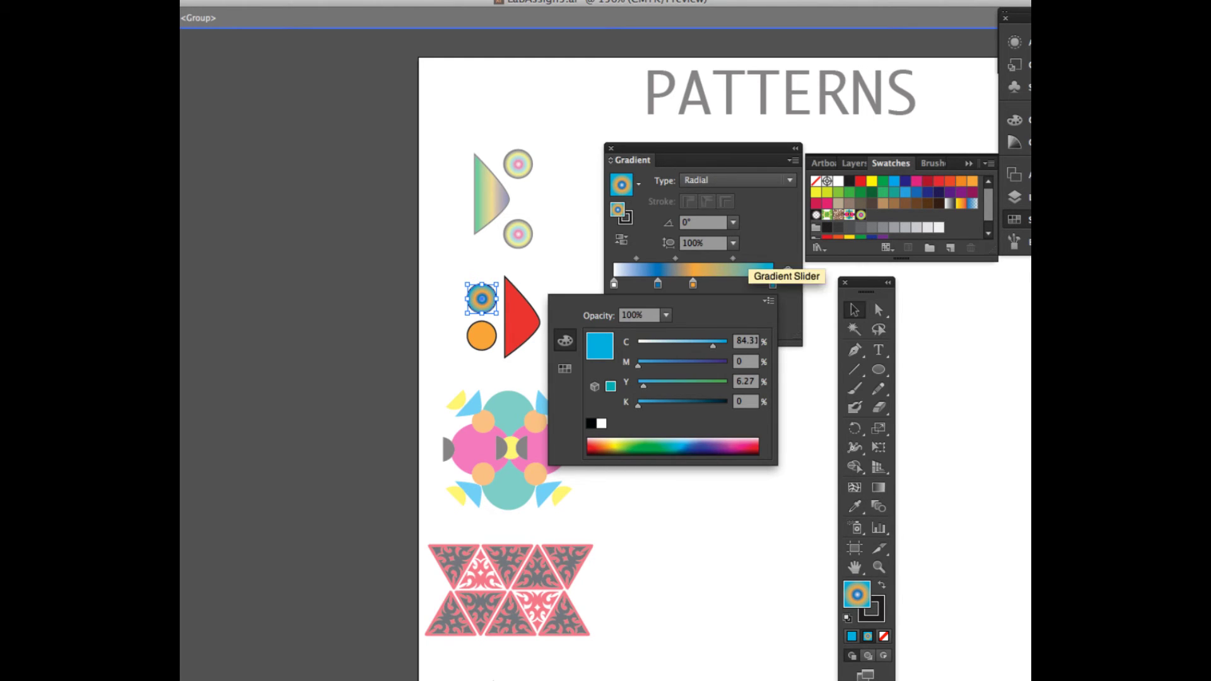
# - Move the cyan stop to 75.48% and add an end stop at 98.89% darkened with K 100
pyautogui.click(773, 284)
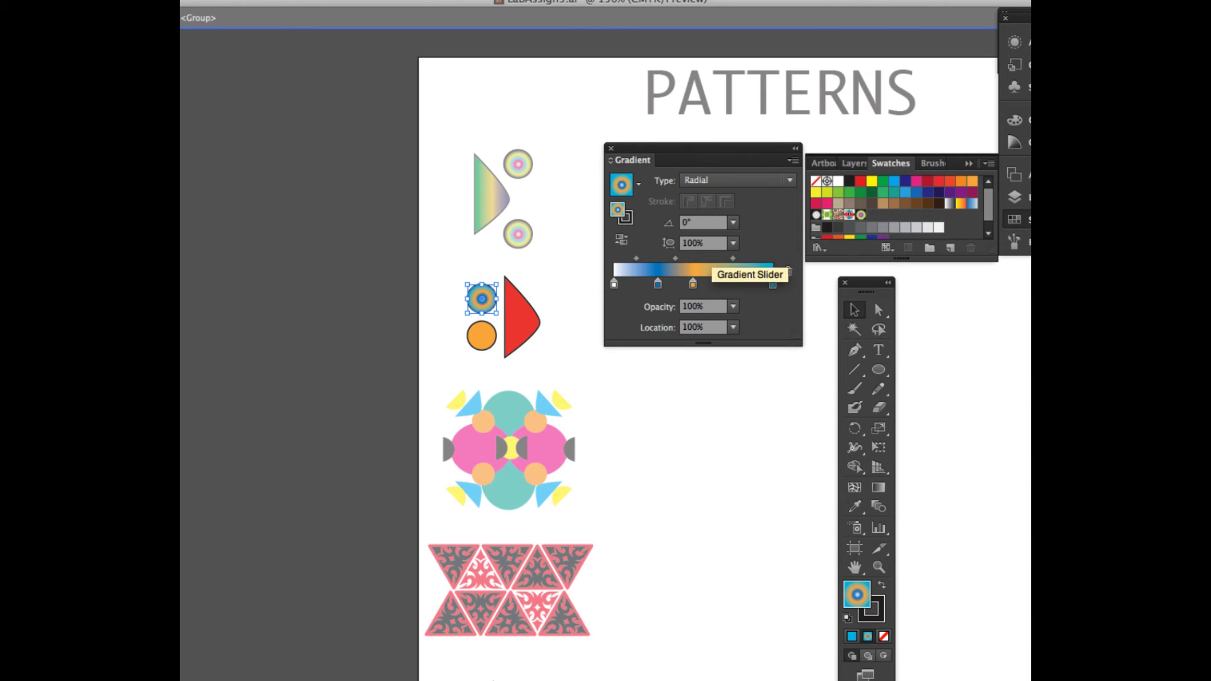
pyautogui.moveTo(773, 284); pyautogui.dragTo(733, 284)
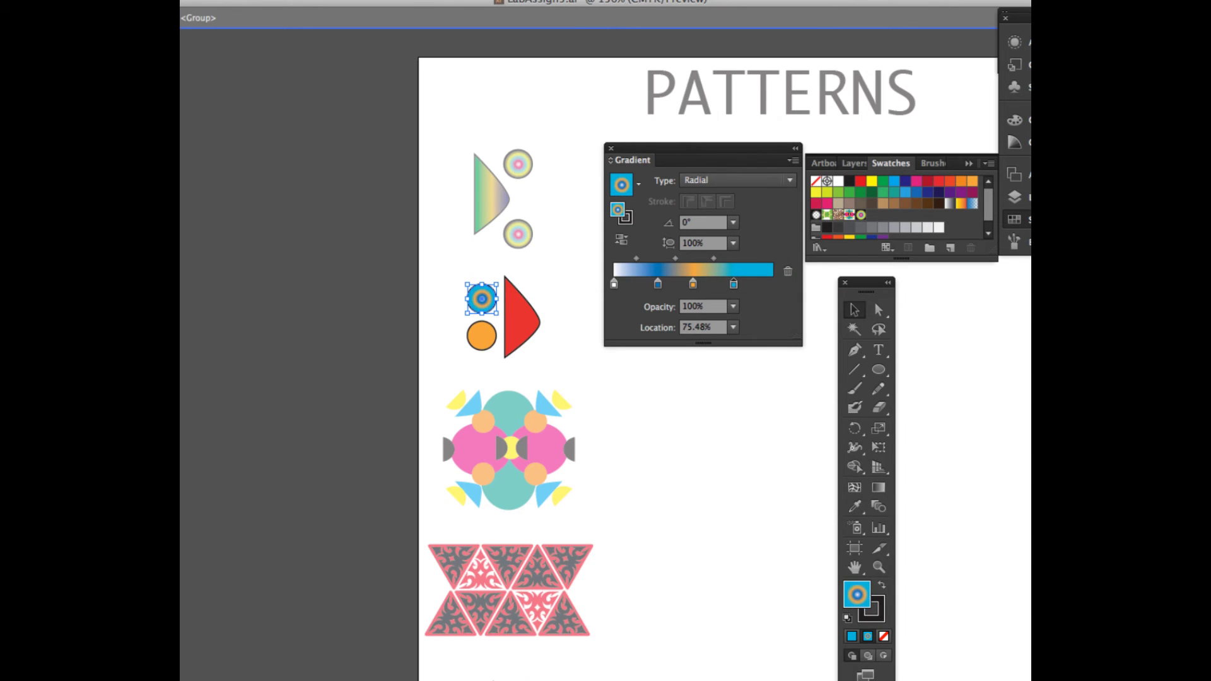
pyautogui.click(770, 283)
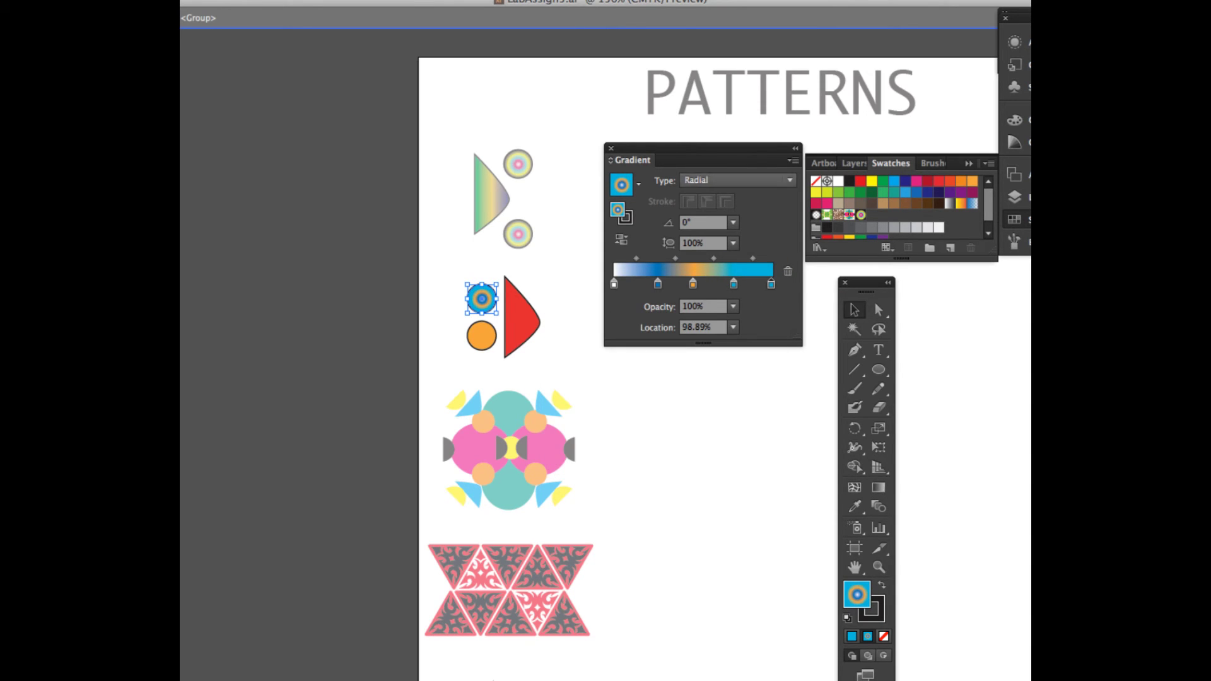
pyautogui.doubleClick(771, 284)
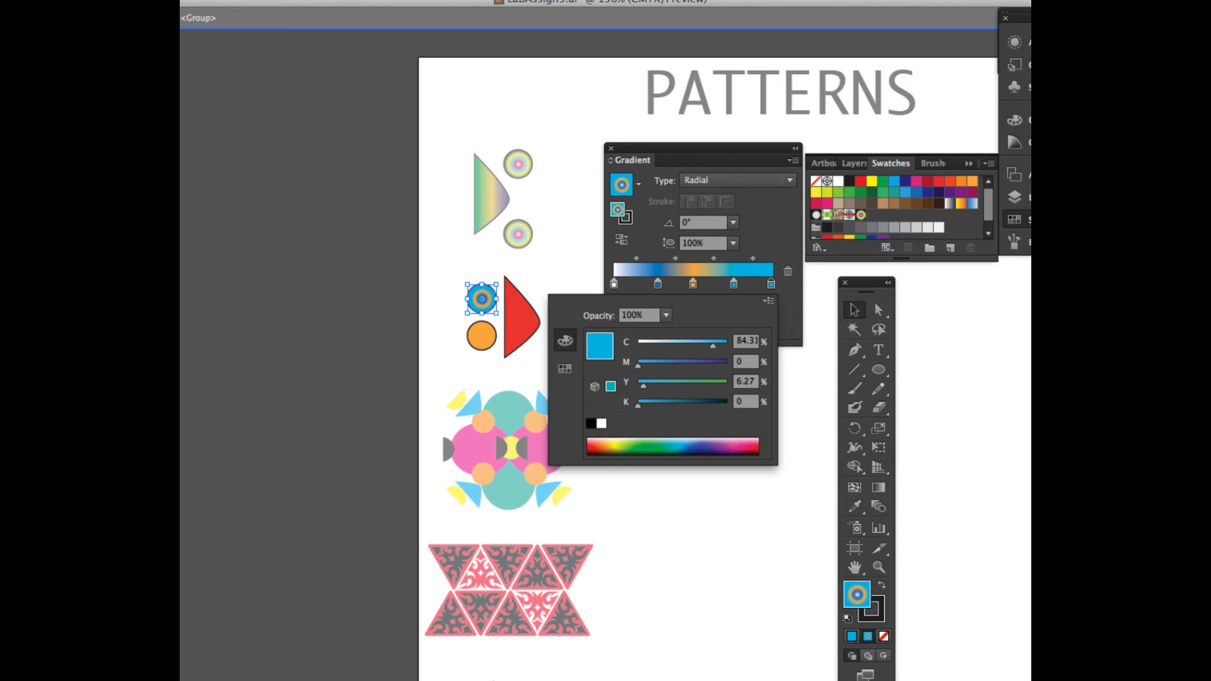
pyautogui.moveTo(639, 405); pyautogui.dragTo(727, 405)
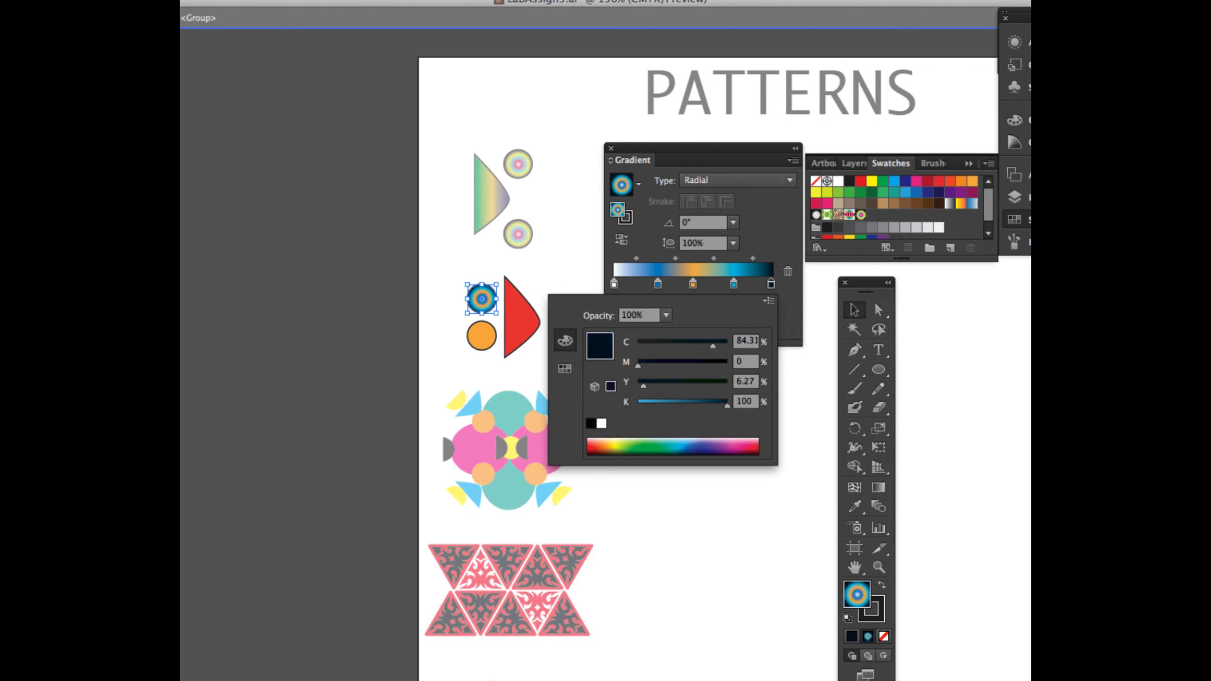
pyautogui.press('Return')
# - Save the radial gradient as a new swatch and apply it to the lower orange circle
pyautogui.moveTo(621, 185); pyautogui.dragTo(871, 216)
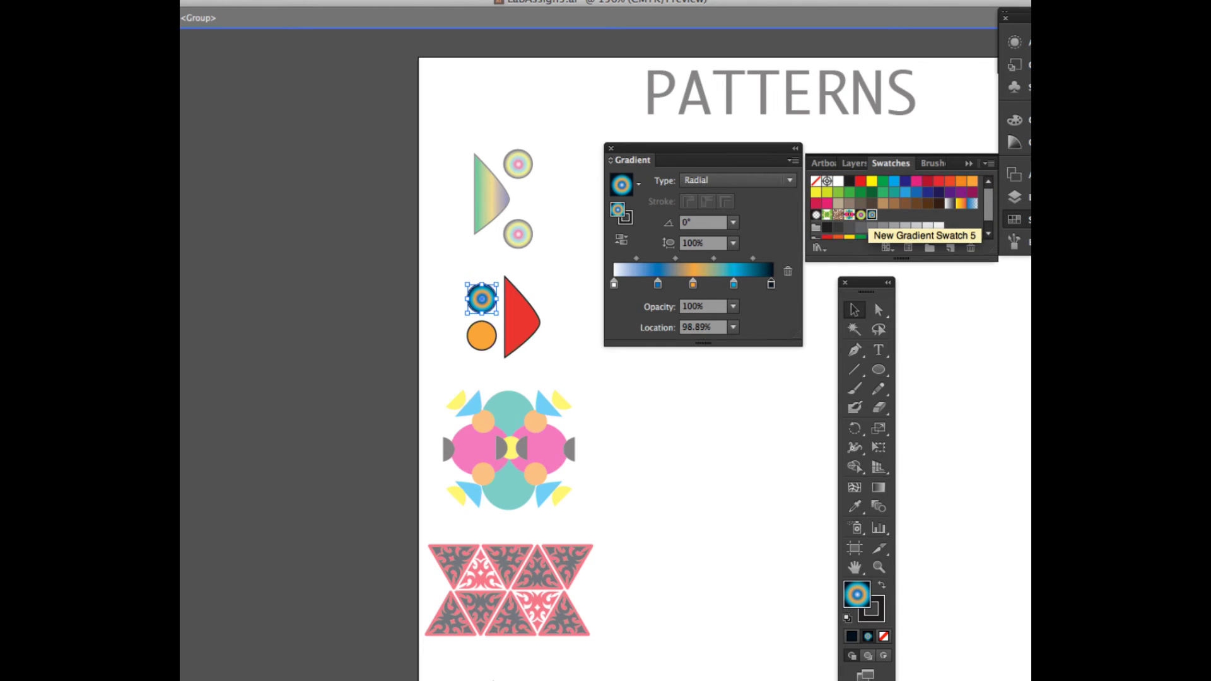
pyautogui.click(482, 335)
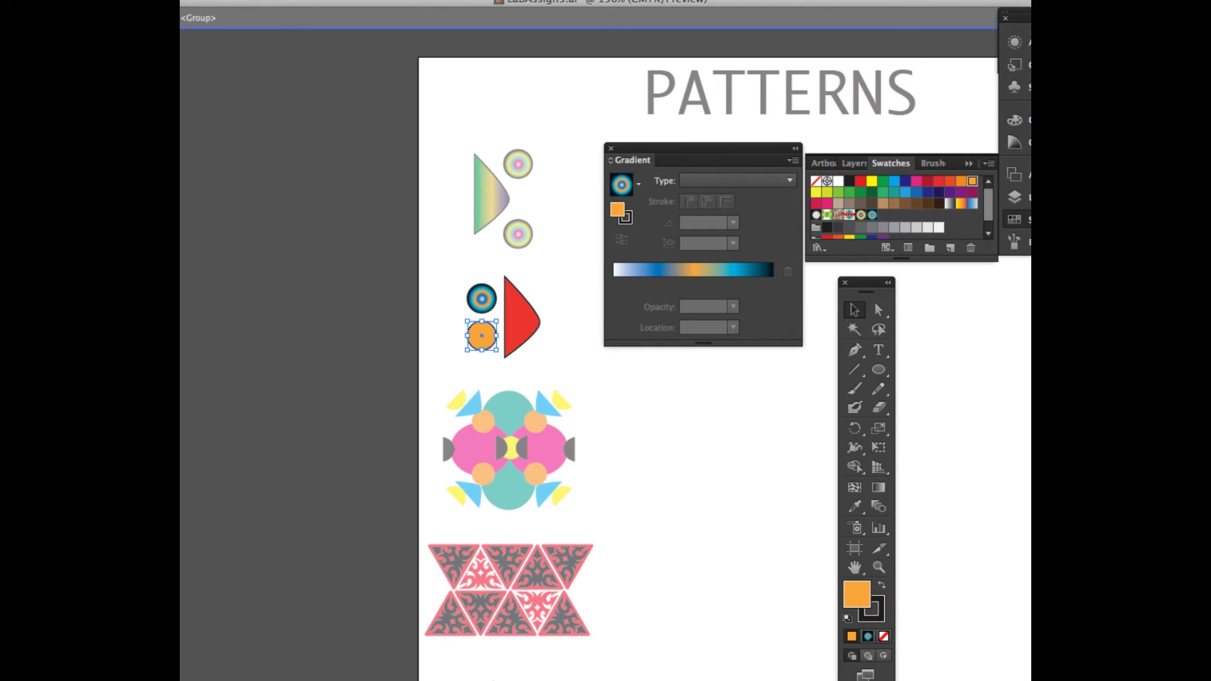
pyautogui.click(872, 214)
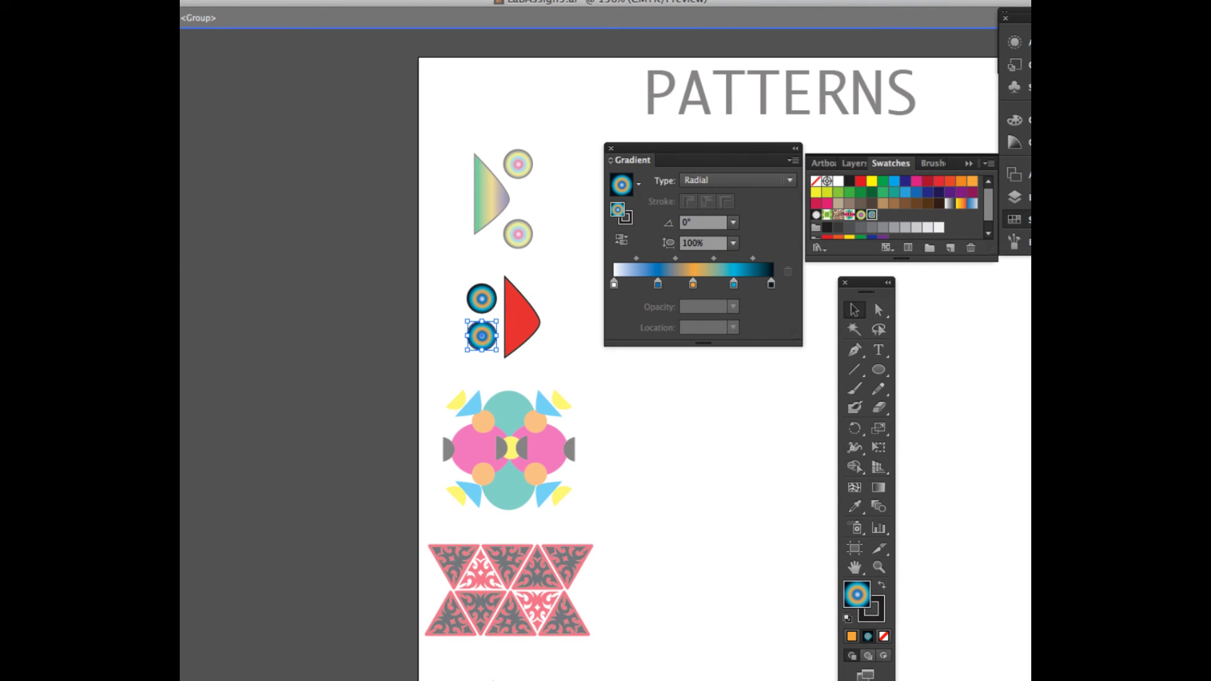
# - Fill the red curved triangle with the White, Black linear gradient, adding its red as a stop at 50.03%
pyautogui.press('super+shift+a')
pyautogui.click(639, 184)
pyautogui.scroll(2, 564, 252)
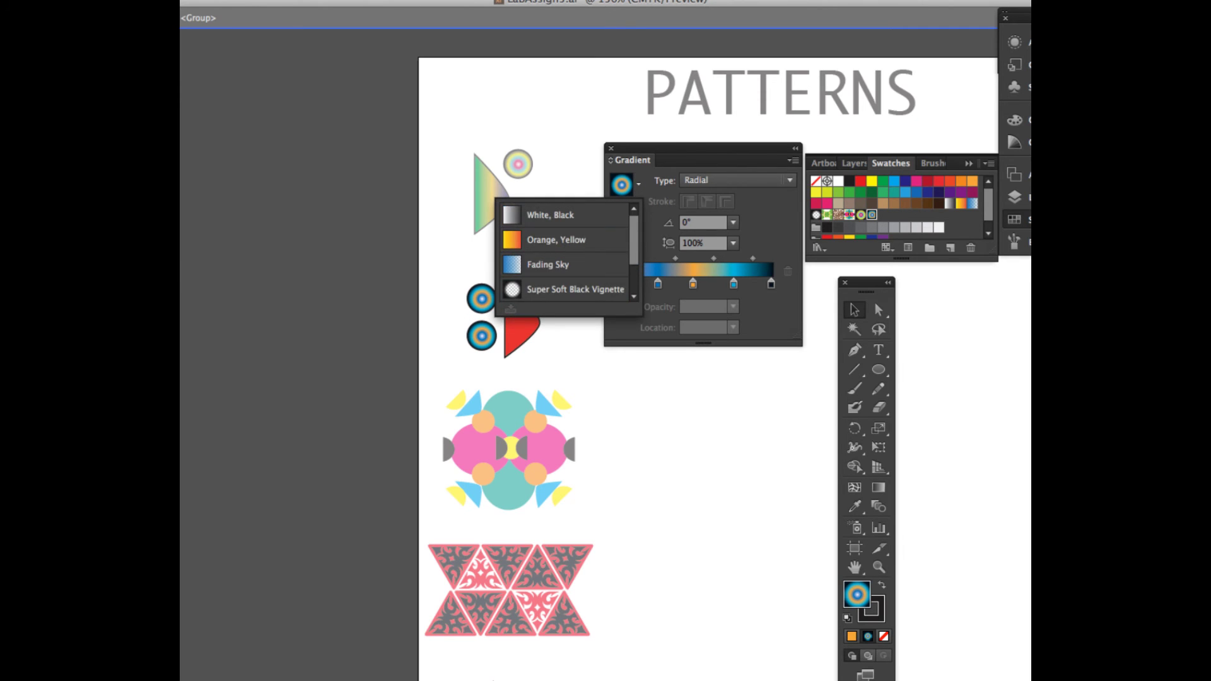
pyautogui.click(564, 215)
pyautogui.click(523, 325)
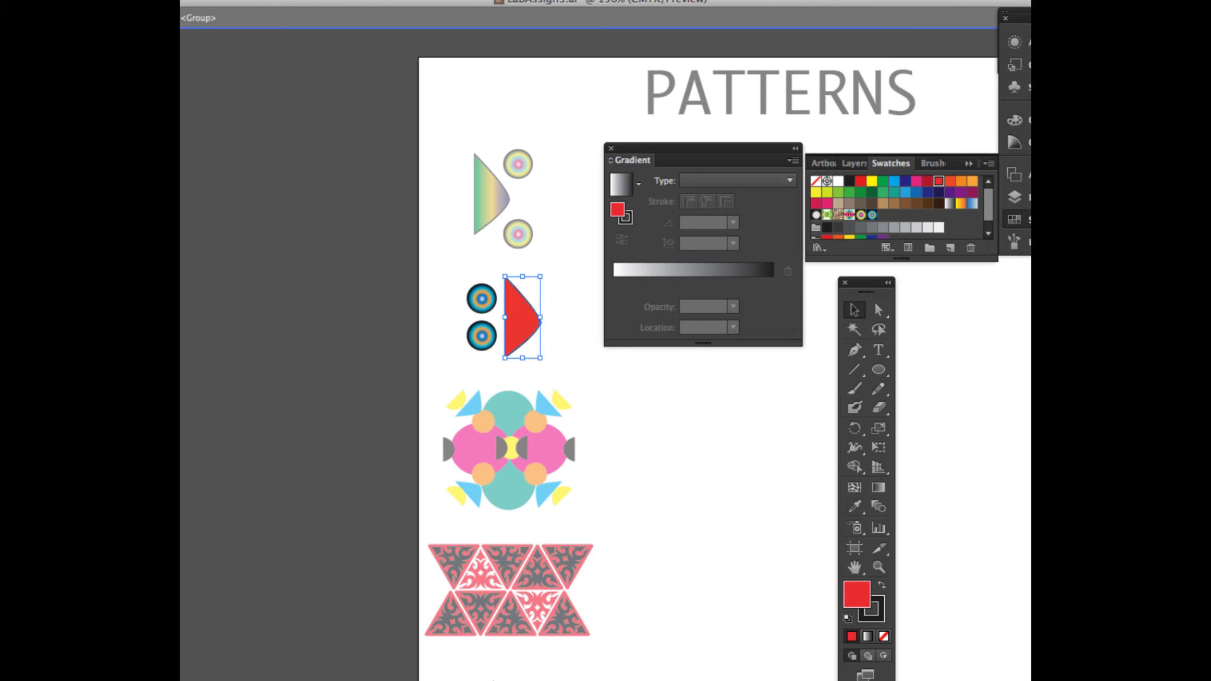
pyautogui.click(693, 284)
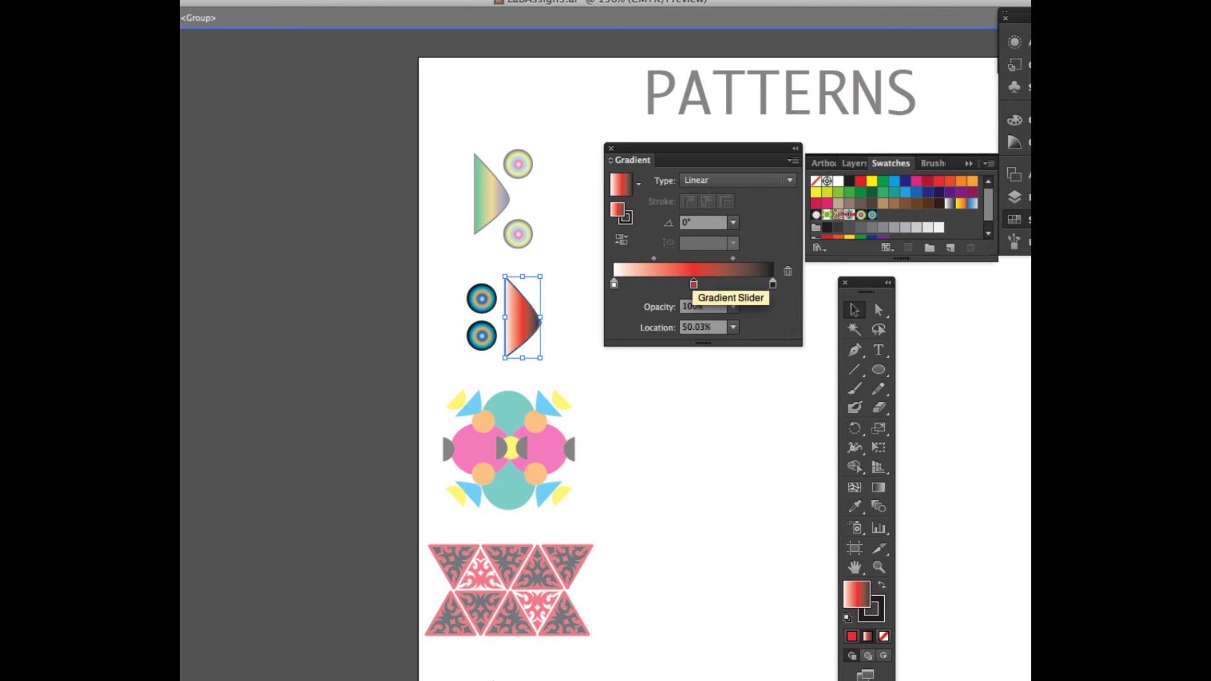
# - Add a yellow-green stop at 25.85% and a green stop at 78.91% to the triangle's linear gradient
pyautogui.doubleClick(654, 283)
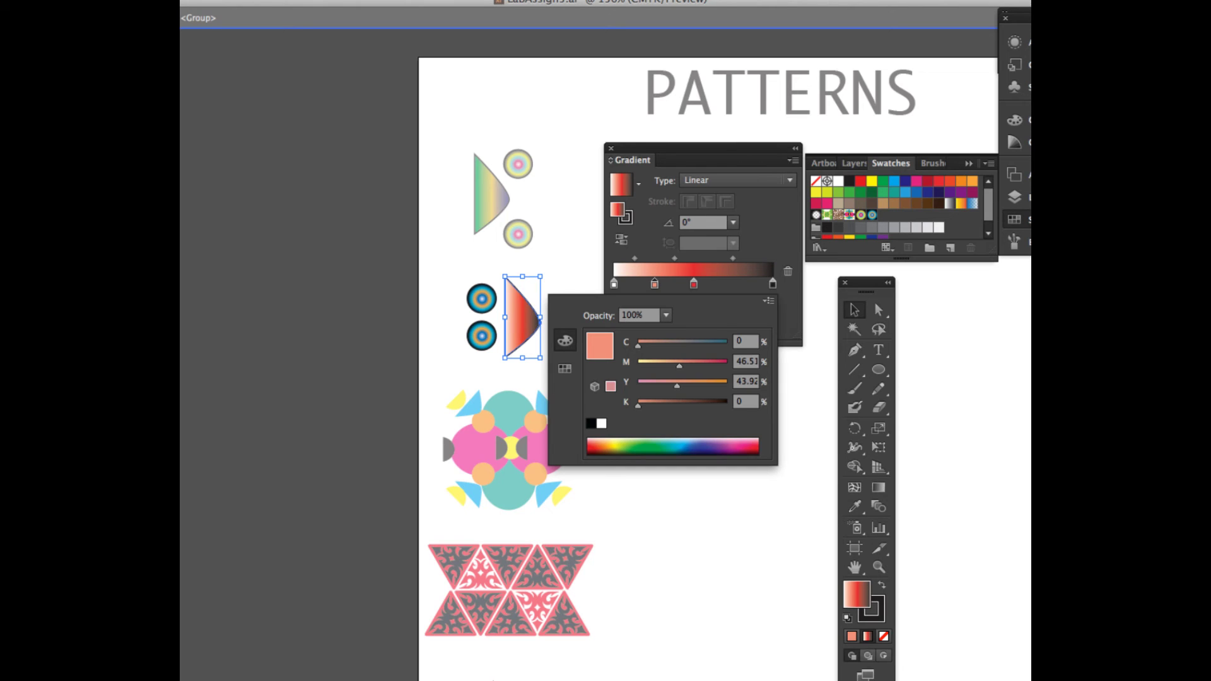
pyautogui.click(623, 445)
pyautogui.click(739, 283)
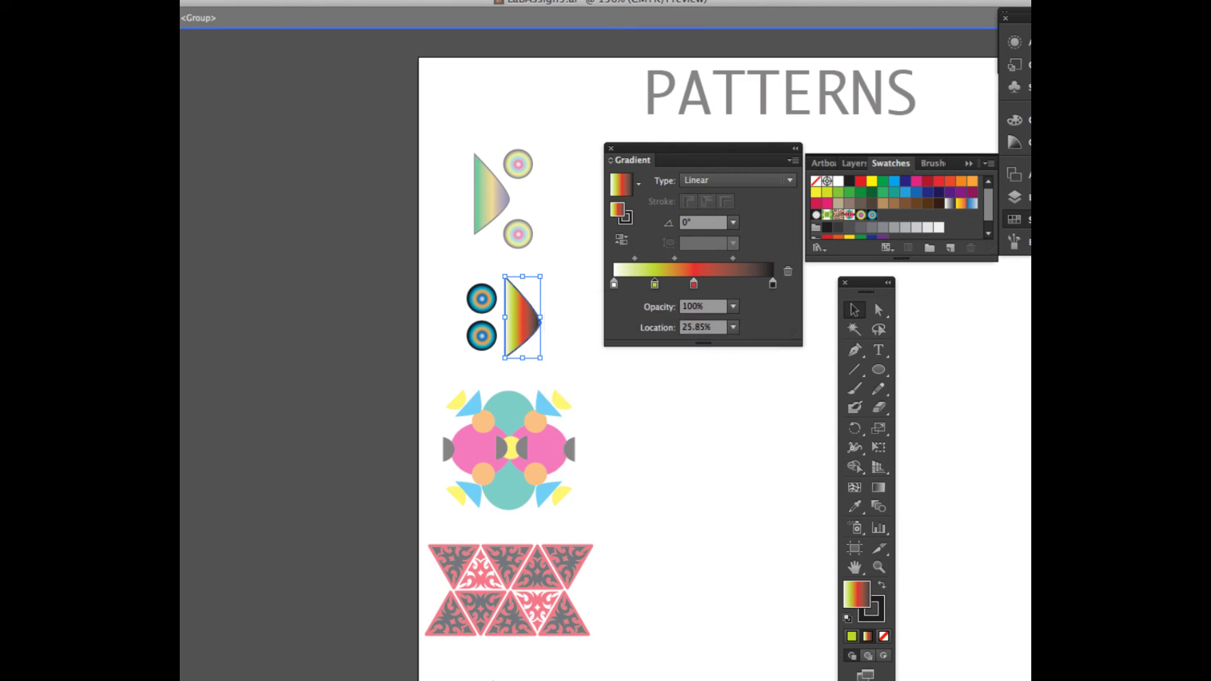
pyautogui.doubleClick(739, 283)
pyautogui.click(739, 283)
pyautogui.doubleClick(739, 283)
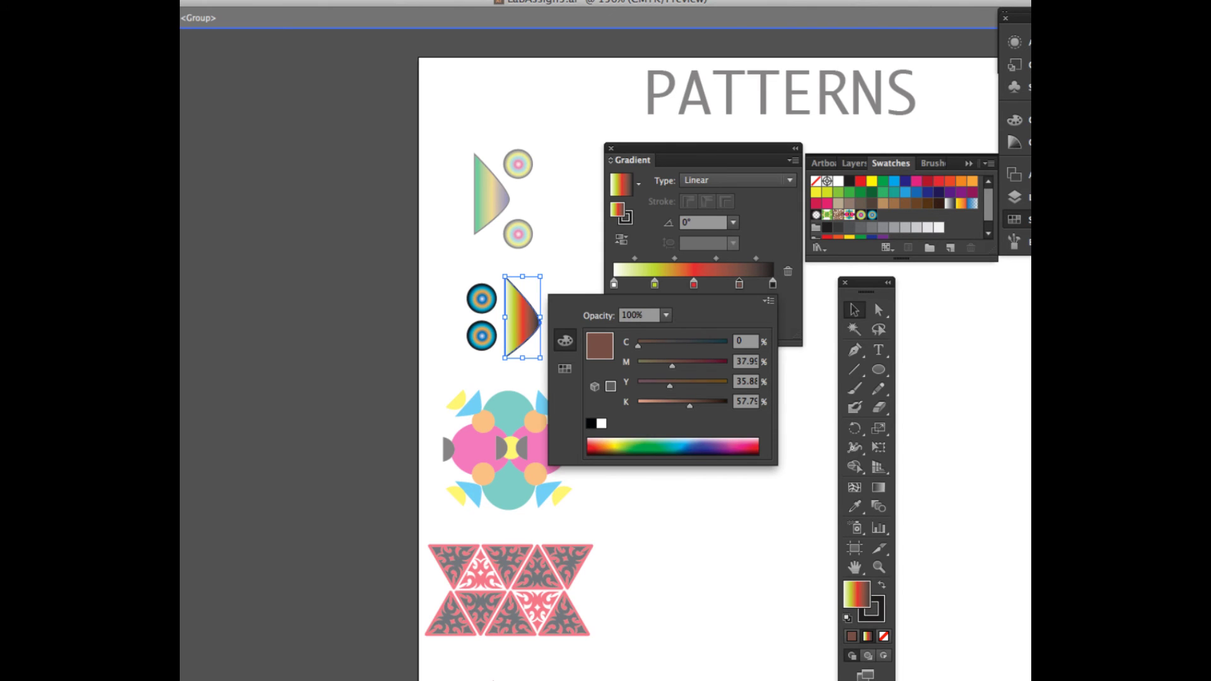
pyautogui.click(645, 446)
pyautogui.press('Return')
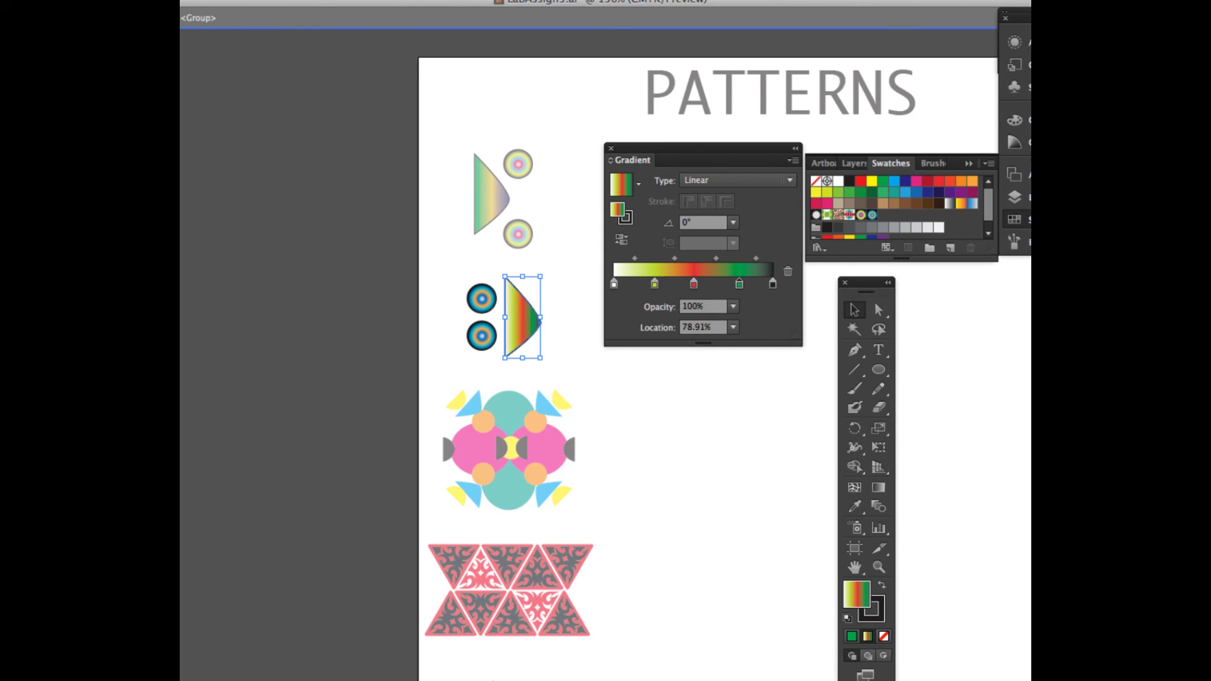
# - Extend the gradient's start past the triangle's straight edge with the Gradient tool, shift its yellow-green and red stops with red at 60.5%, and exit isolation mode
pyautogui.moveTo(655, 283); pyautogui.dragTo(639, 284)
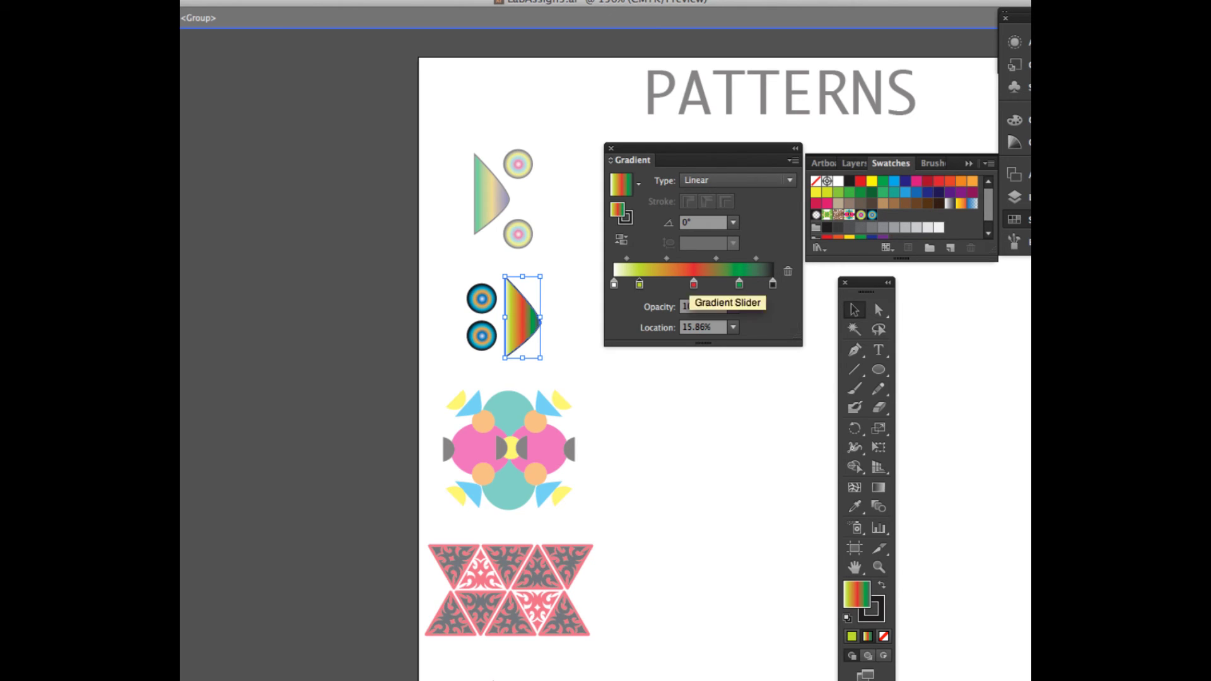
pyautogui.moveTo(693, 285); pyautogui.dragTo(689, 286)
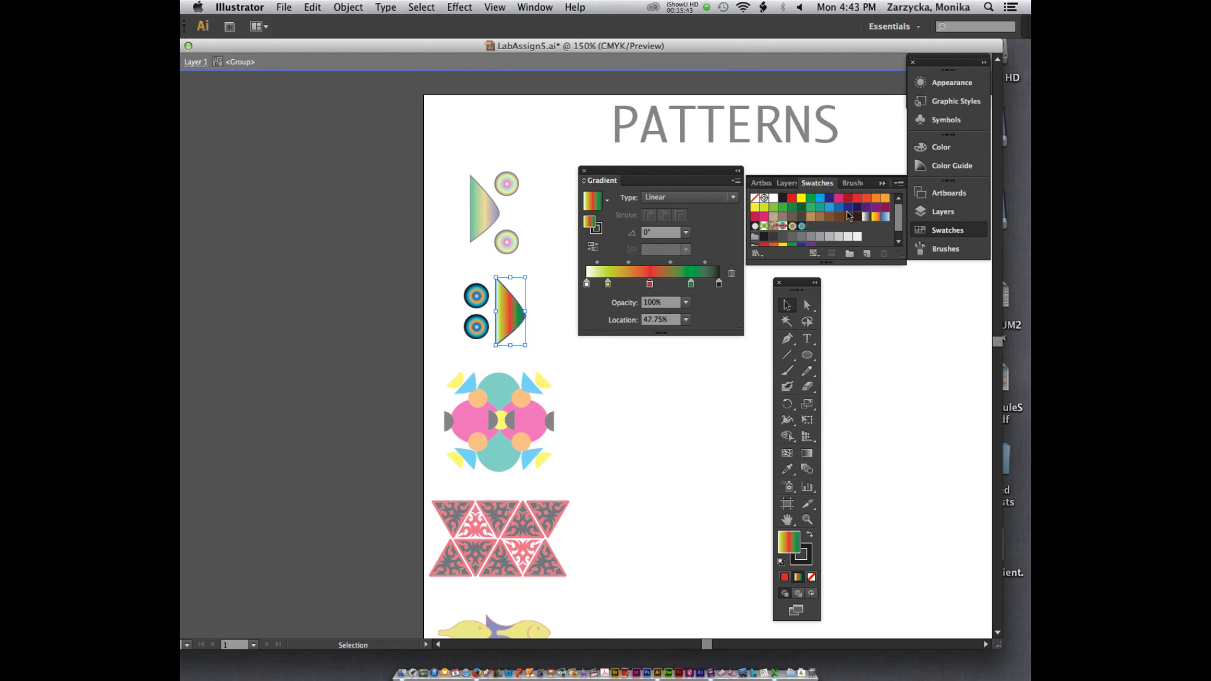
pyautogui.press('g')
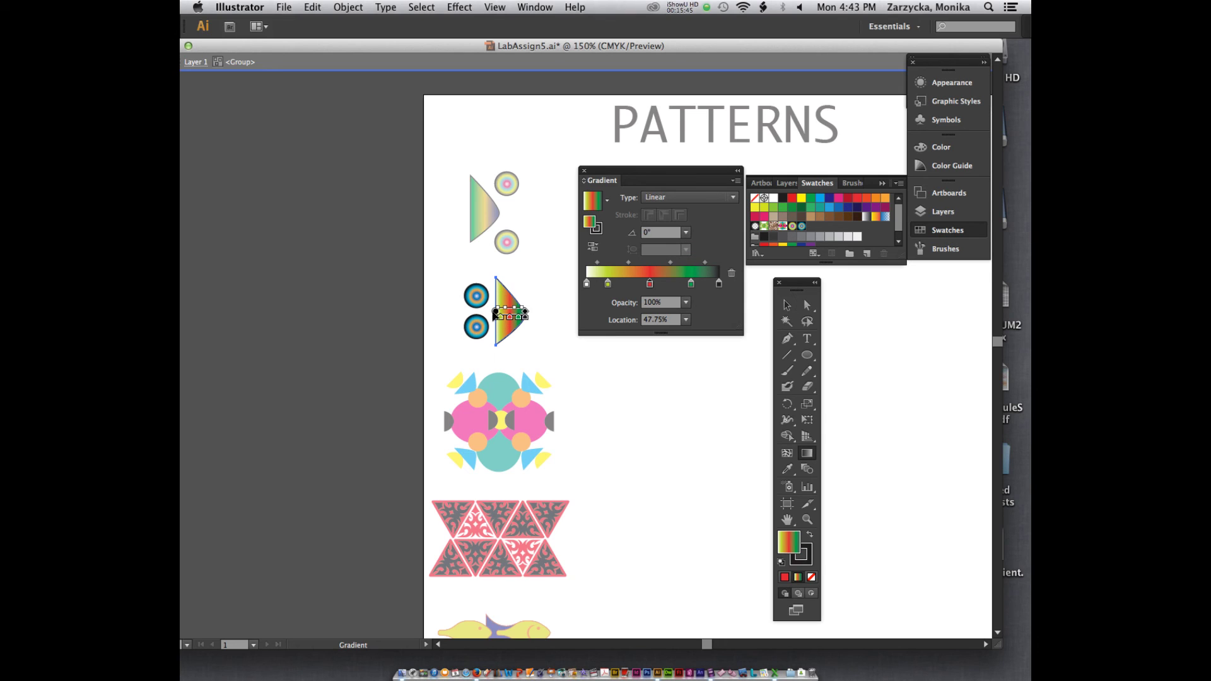
pyautogui.moveTo(495, 312)
pyautogui.mouseDown()
pyautogui.moveTo(556, 318)
pyautogui.moveTo(487, 317)
pyautogui.moveTo(504, 318)
pyautogui.mouseUp()
pyautogui.moveTo(638, 281); pyautogui.dragTo(666, 285)
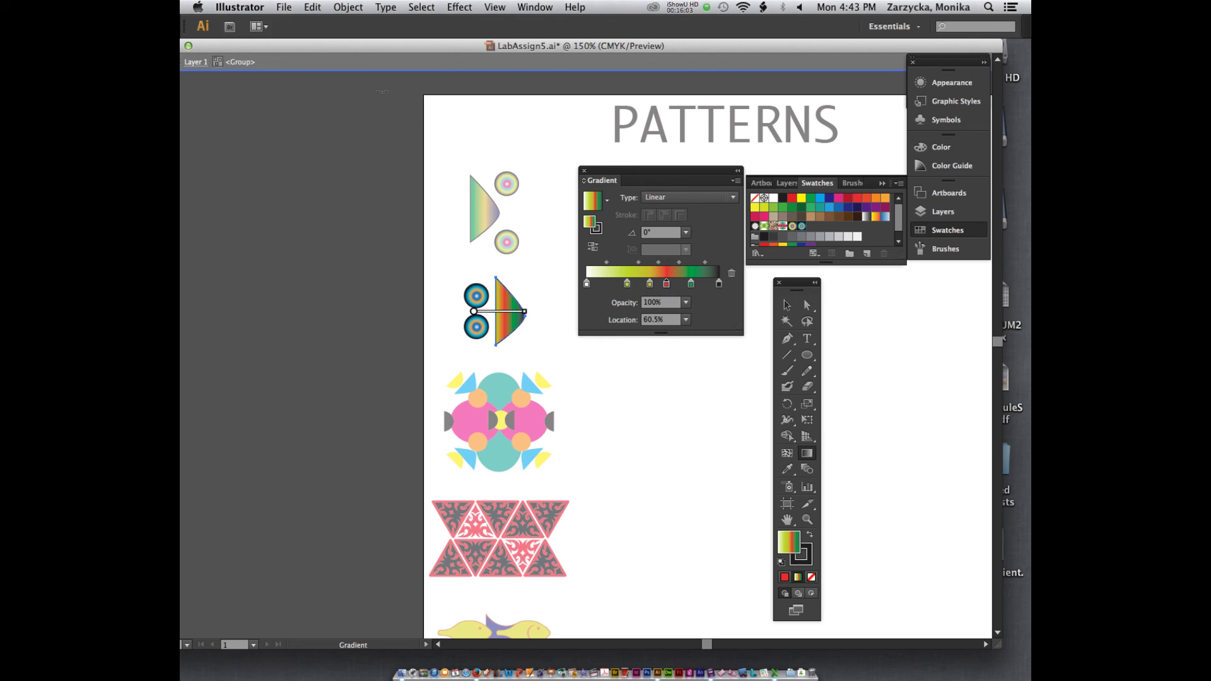
pyautogui.click(192, 63)
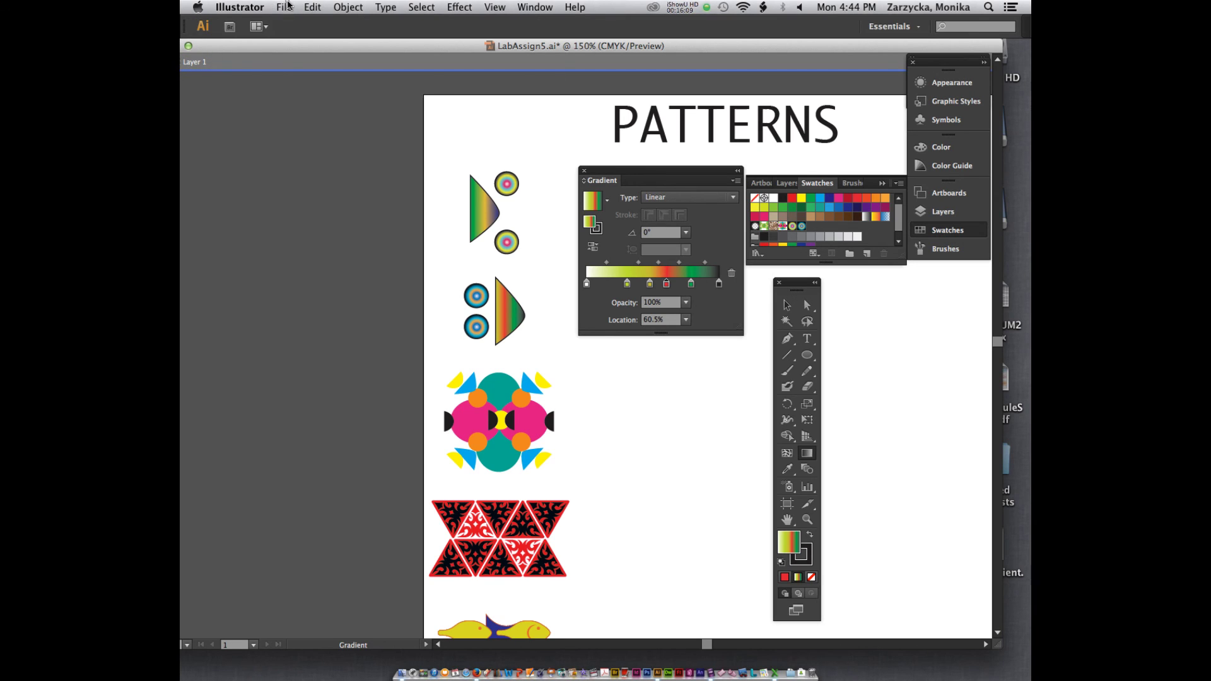
# - Save the document in Adobe Illustrator (ai) format, prefixing LabAssign5.ai with the author's name and an underscore, with Illustrator CS6 as the version
pyautogui.click(284, 7)
pyautogui.click(311, 120)
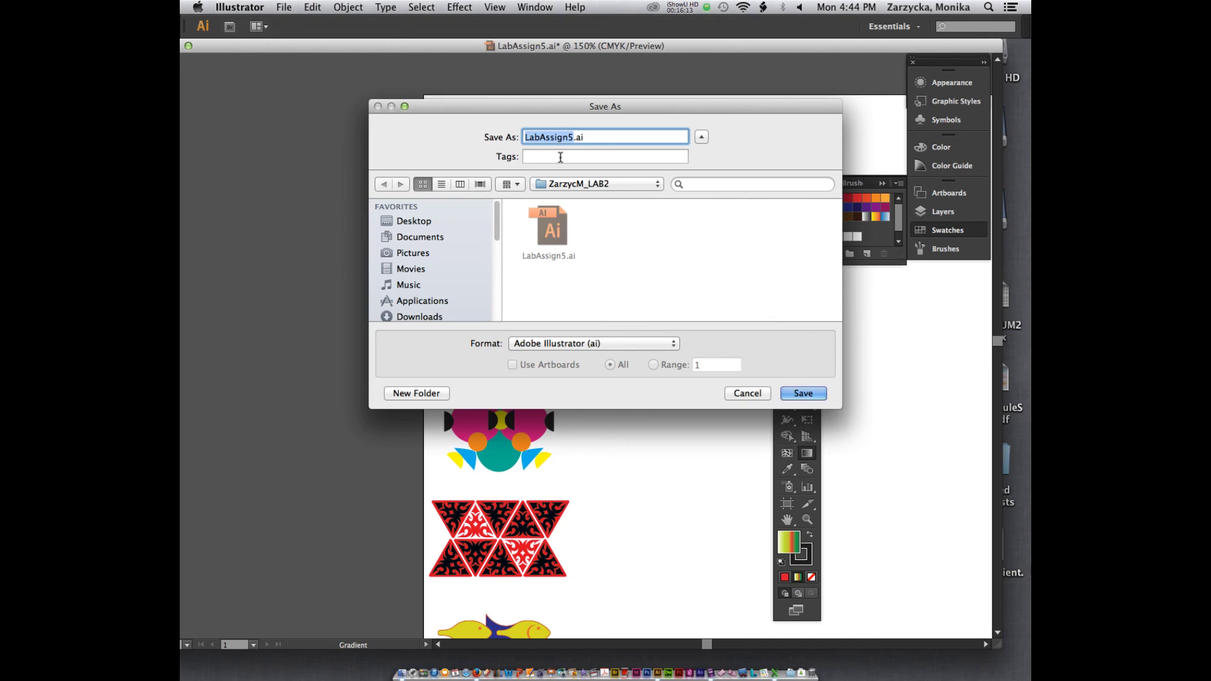
pyautogui.click(526, 137)
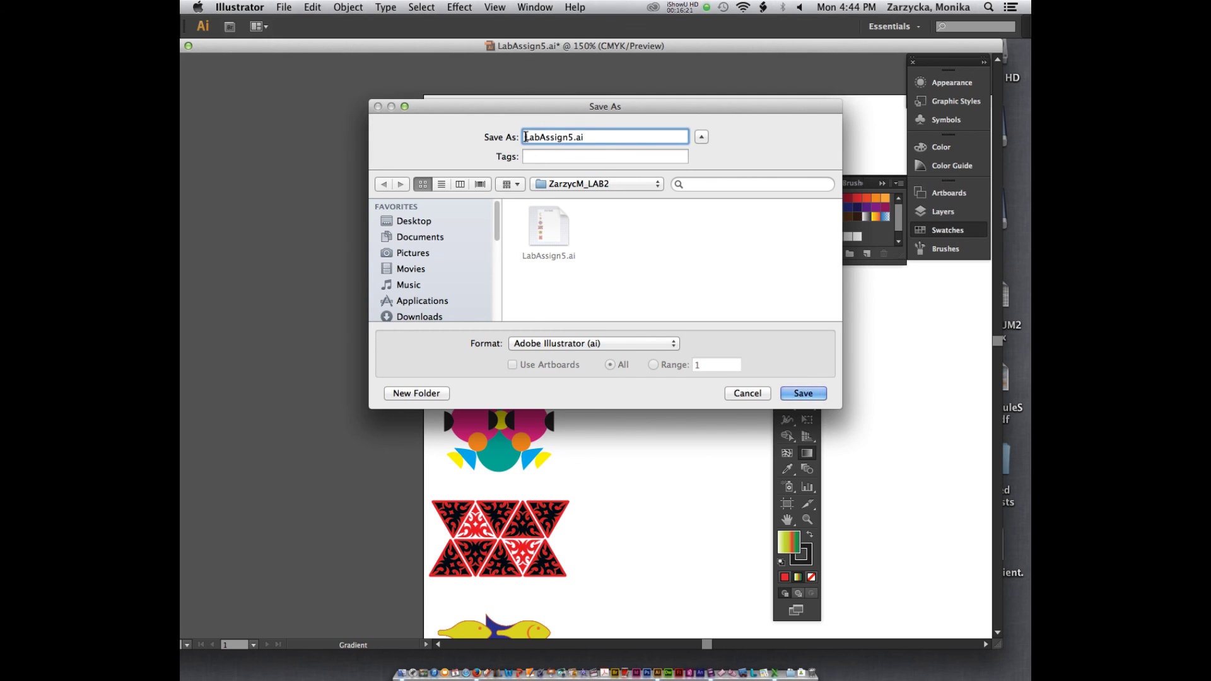
pyautogui.write('La')
pyautogui.press('BackSpace')
pyautogui.press('BackSpace')
pyautogui.write('ZarzycM_')
pyautogui.moveTo(563, 137); pyautogui.dragTo(612, 135)
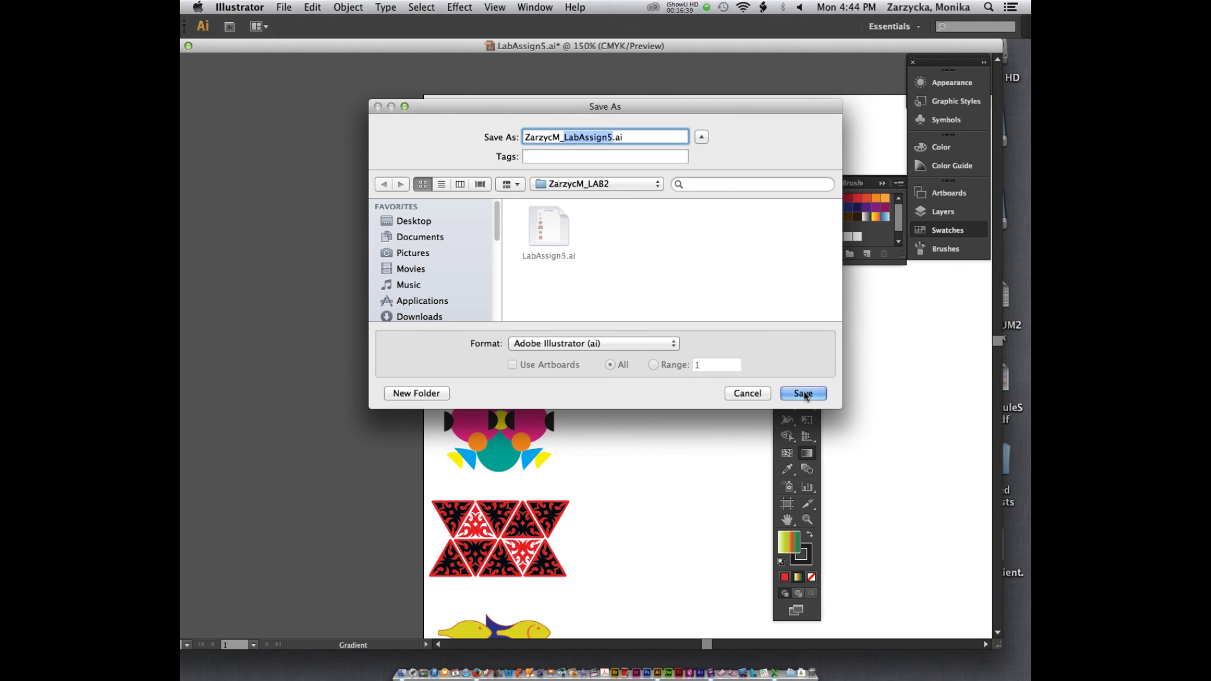
pyautogui.click(803, 393)
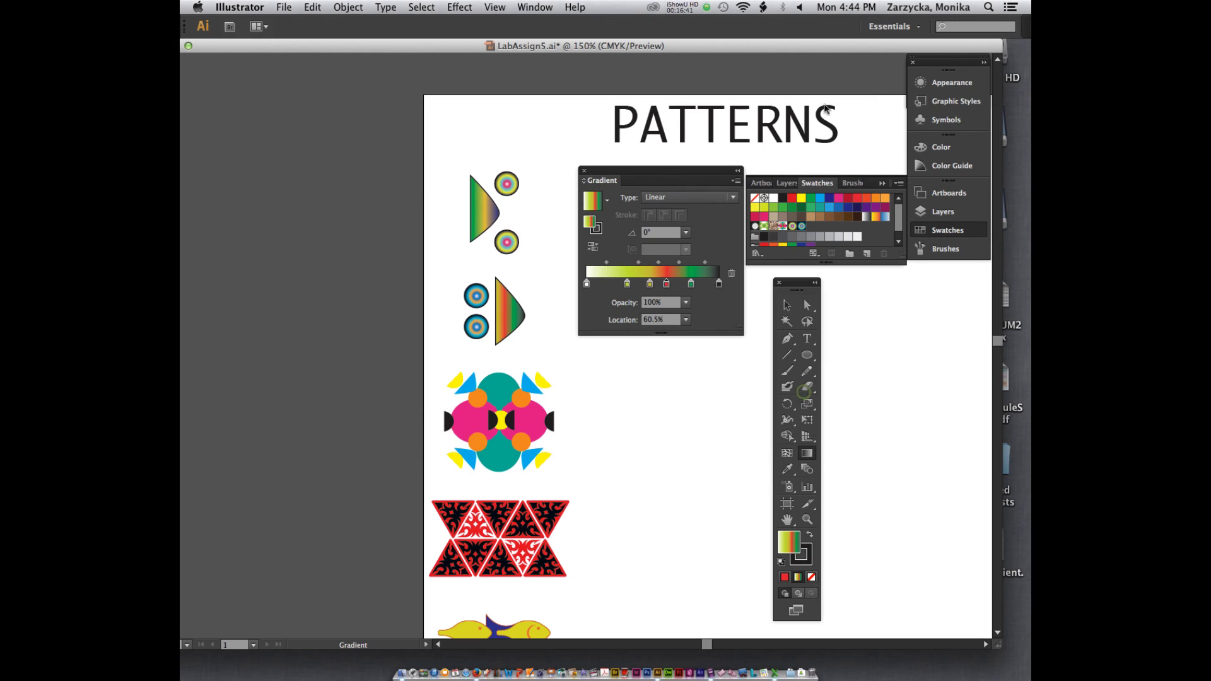
pyautogui.click(675, 6)
pyautogui.click(675, 6)
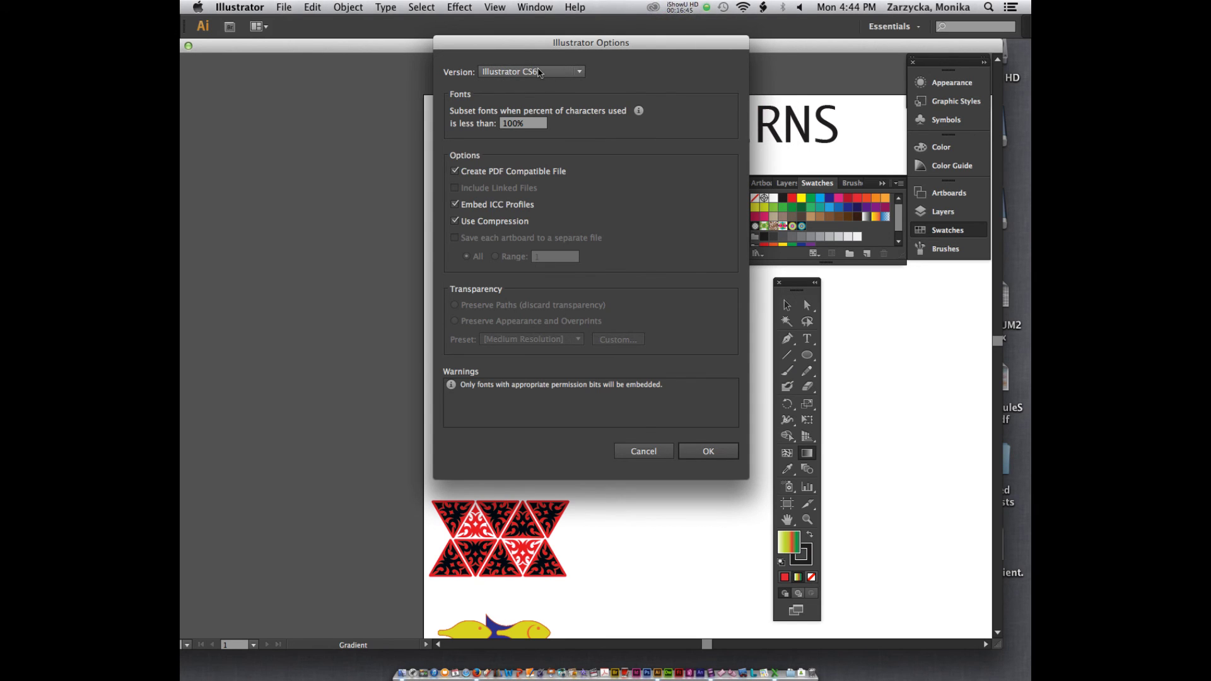
pyautogui.click(708, 451)
pyautogui.click(682, 7)
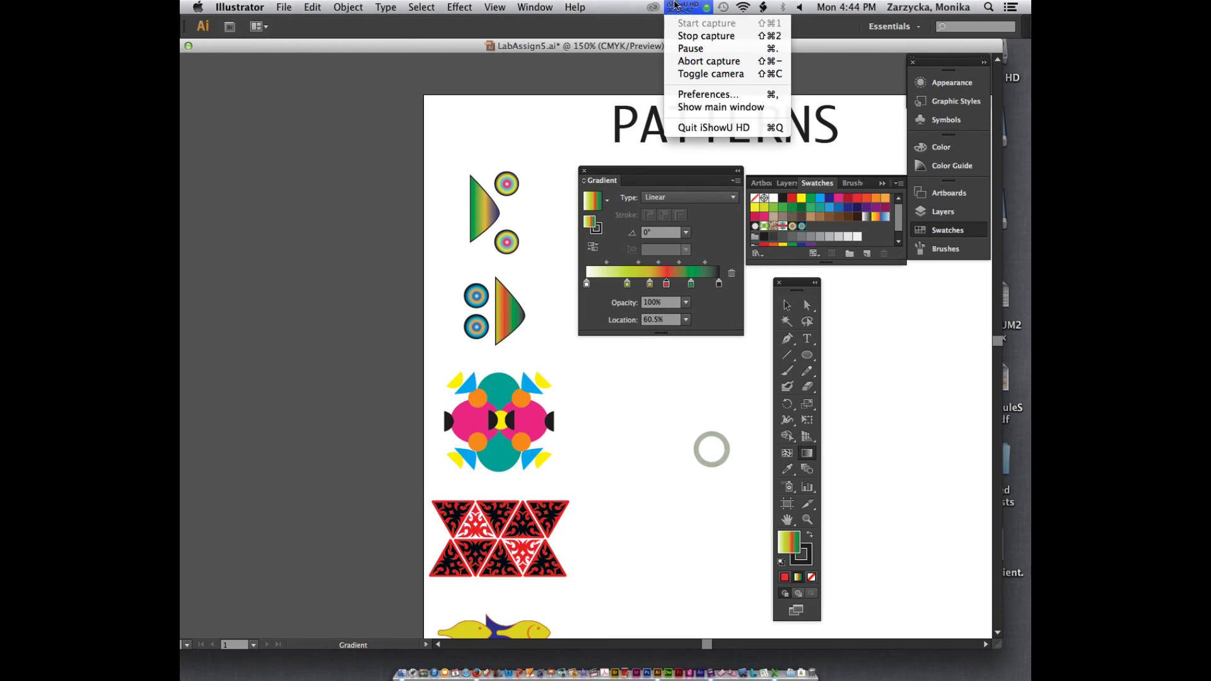